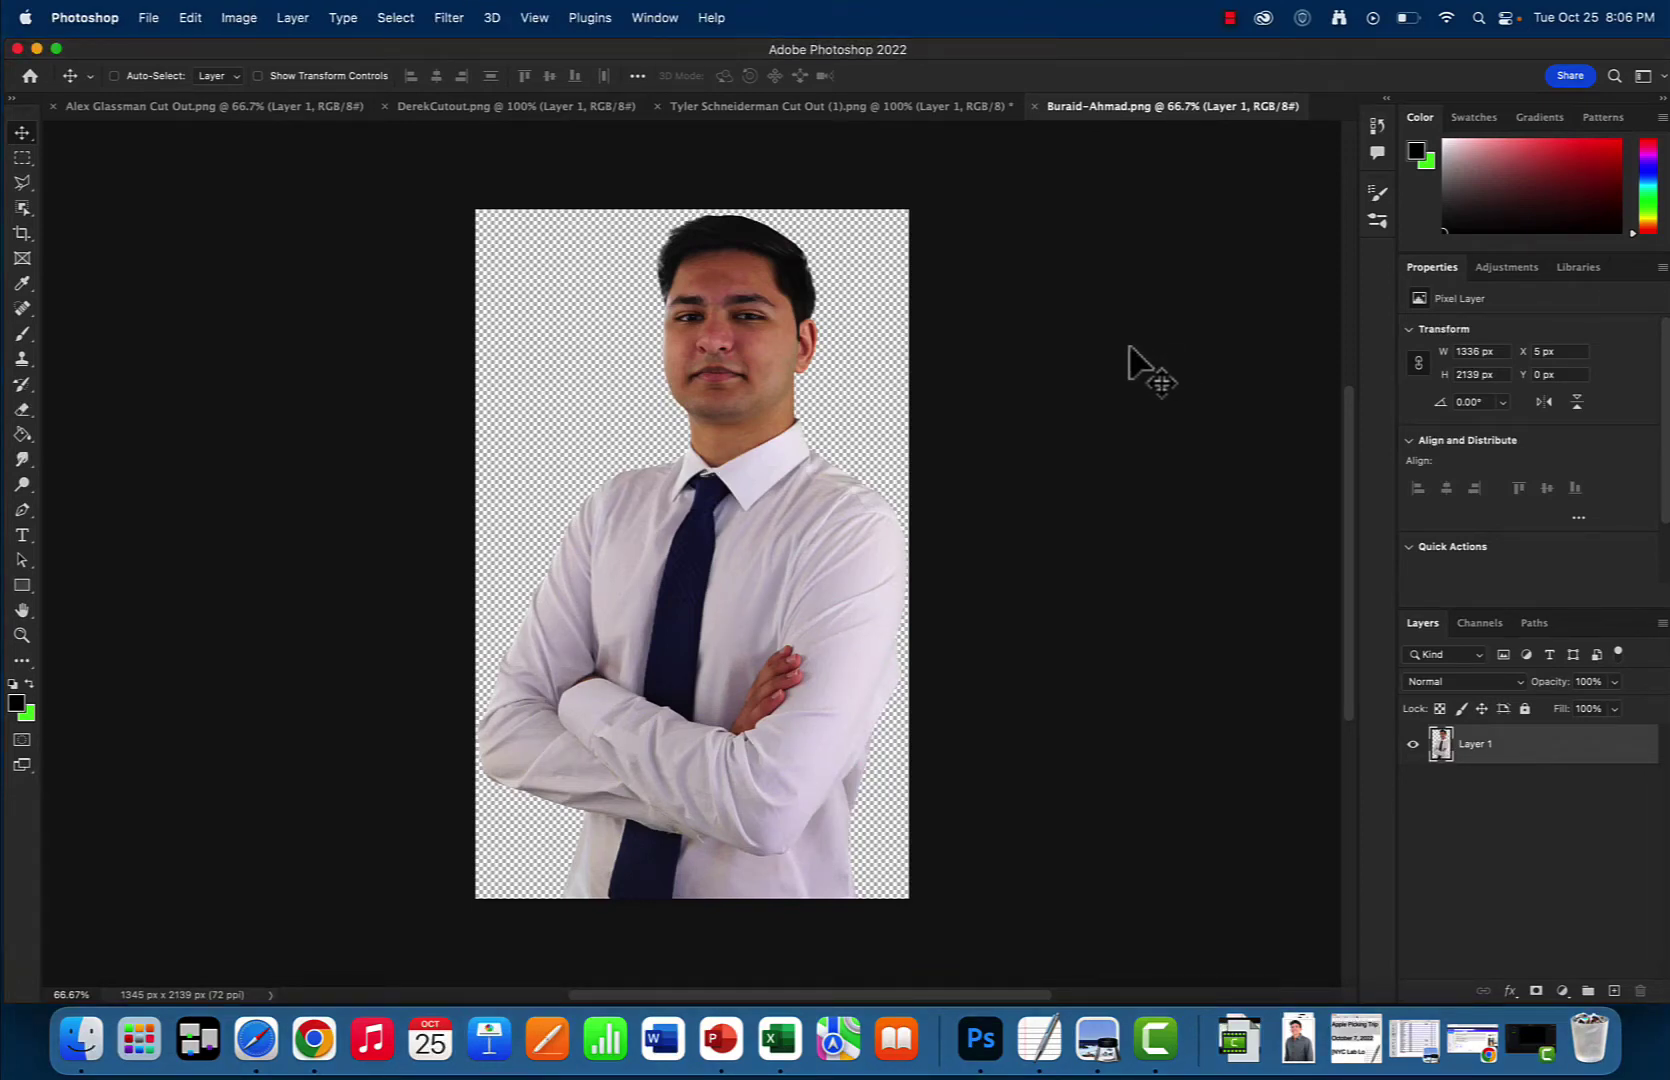
Go to the tie-wearing man's cutout and draw a rectangular selection around his head.
{"action": "left_click", "coordinate": [780, 112]}
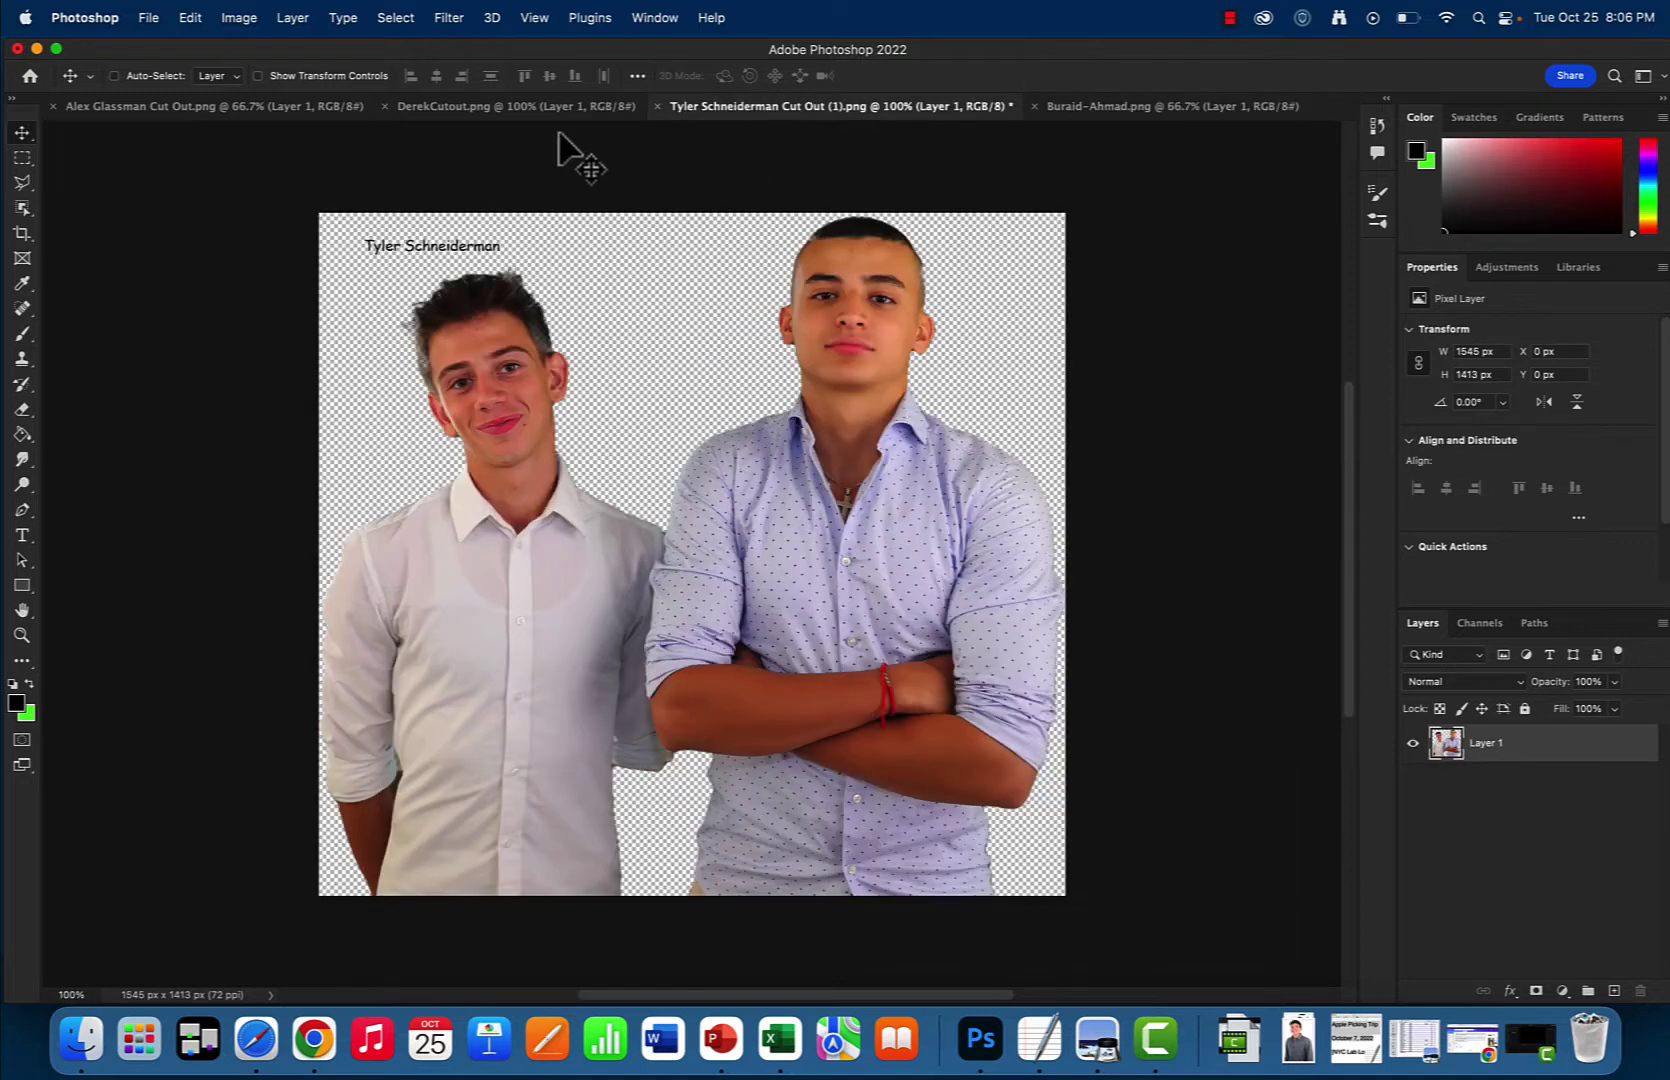
{"action": "left_click", "coordinate": [541, 106]}
{"action": "left_click", "coordinate": [306, 107]}
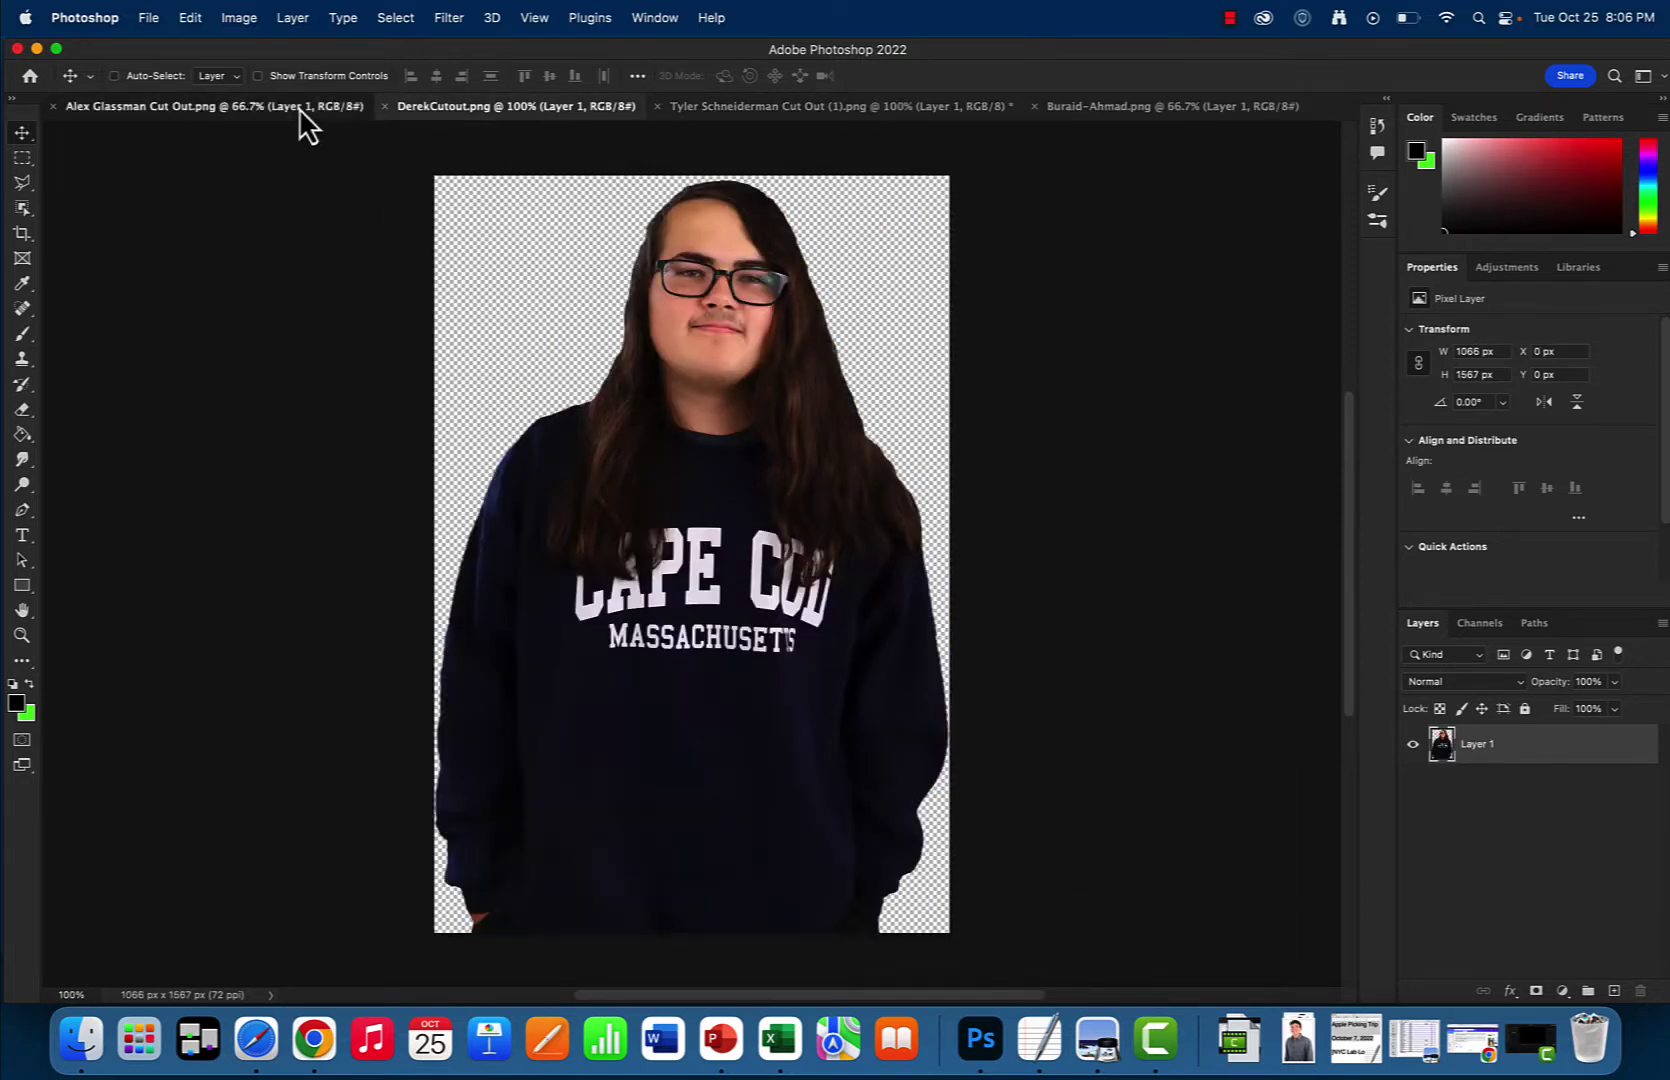
{"action": "left_click", "coordinate": [1092, 106]}
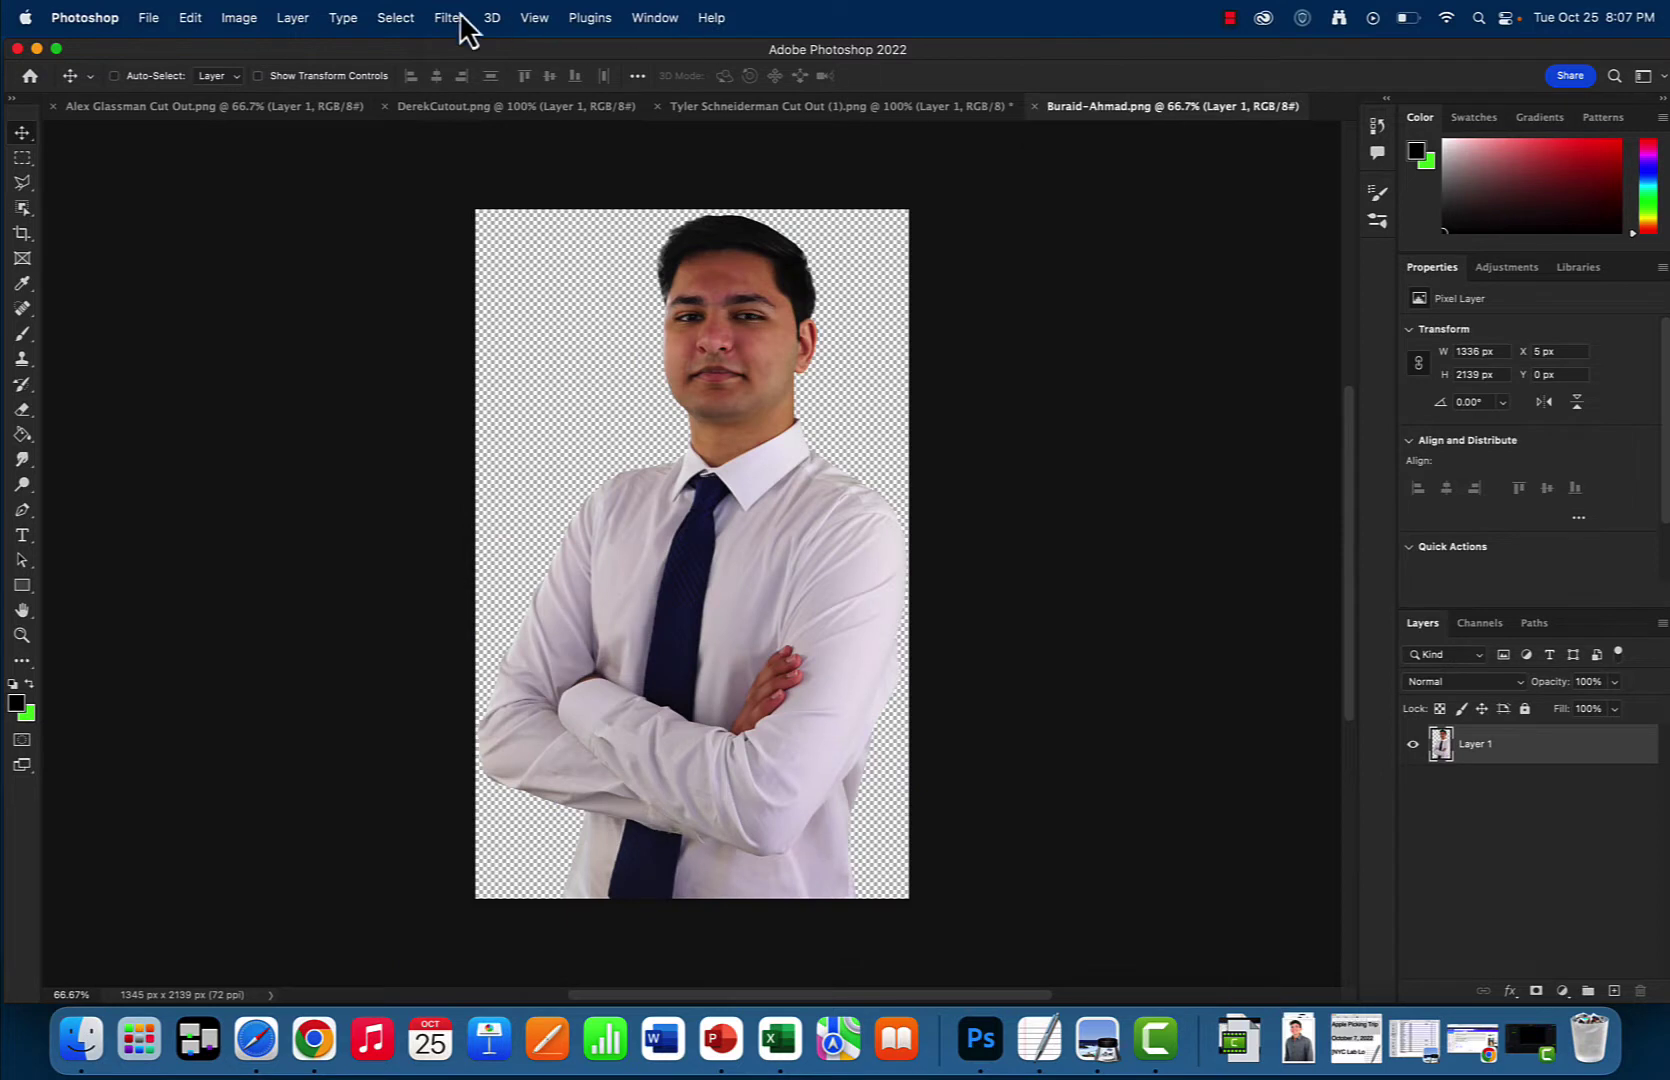
{"action": "left_click", "coordinate": [24, 160]}
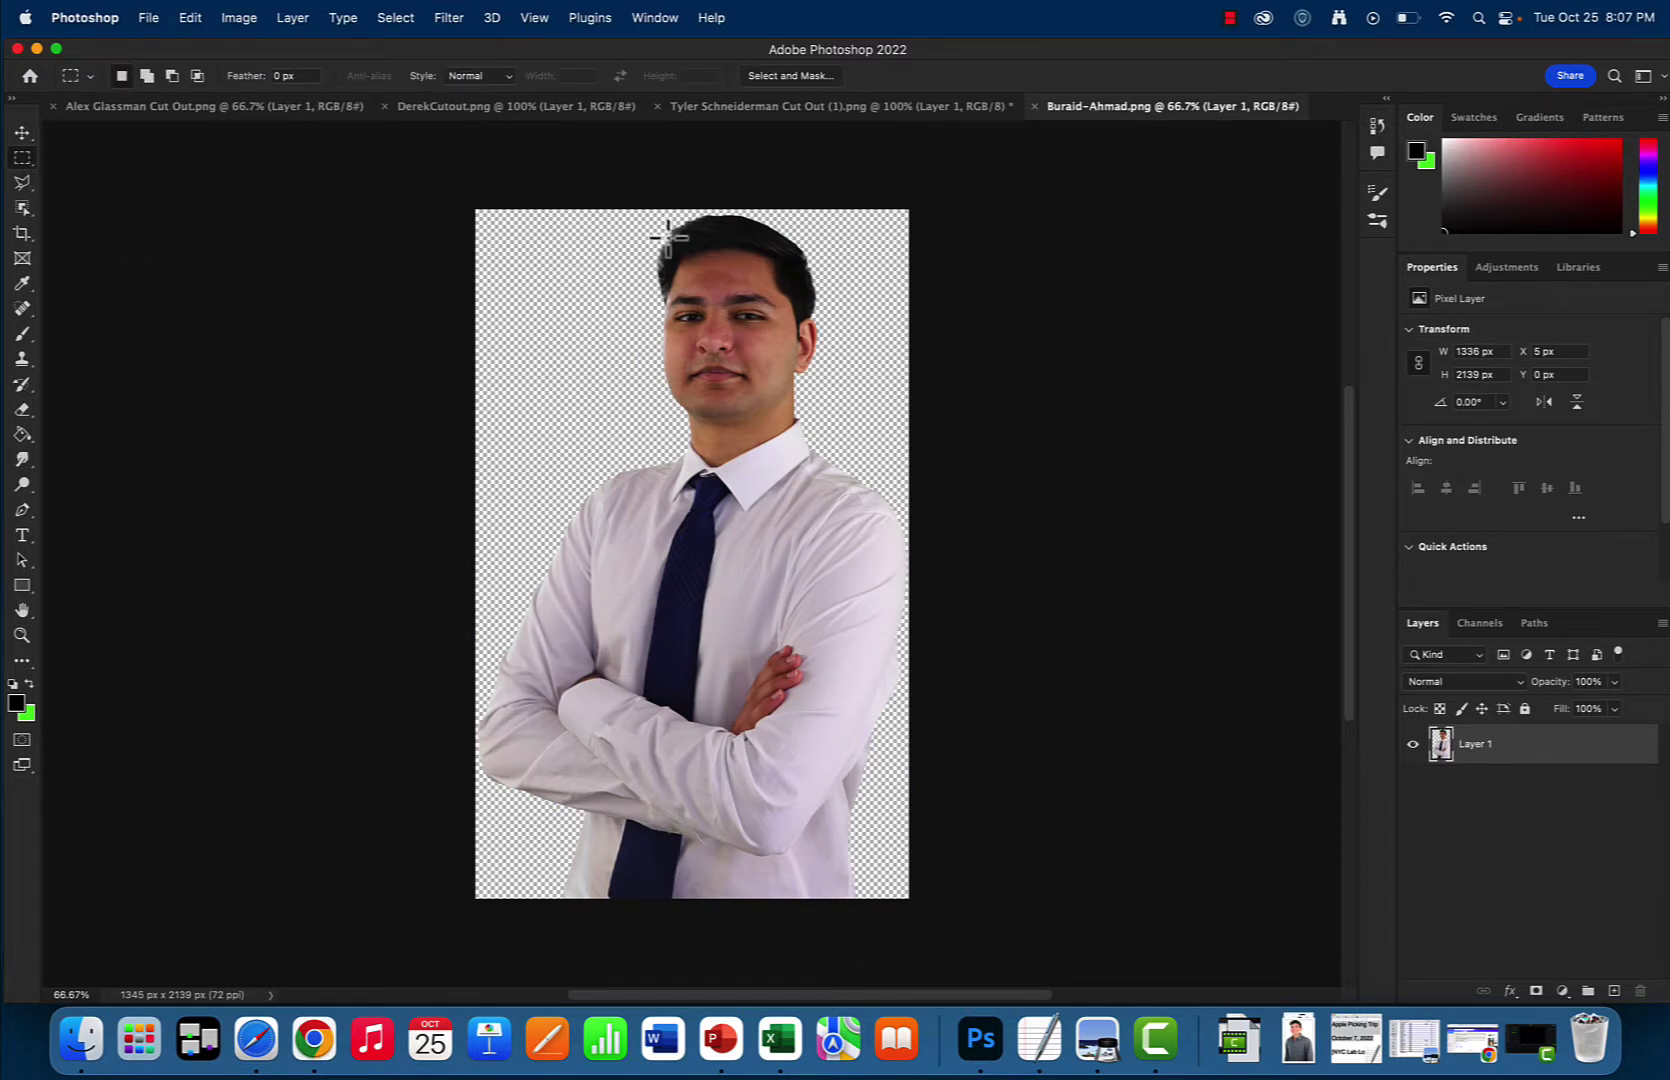
{"action": "left_click_drag", "start_coordinate": [612, 217], "coordinate": [868, 459]}
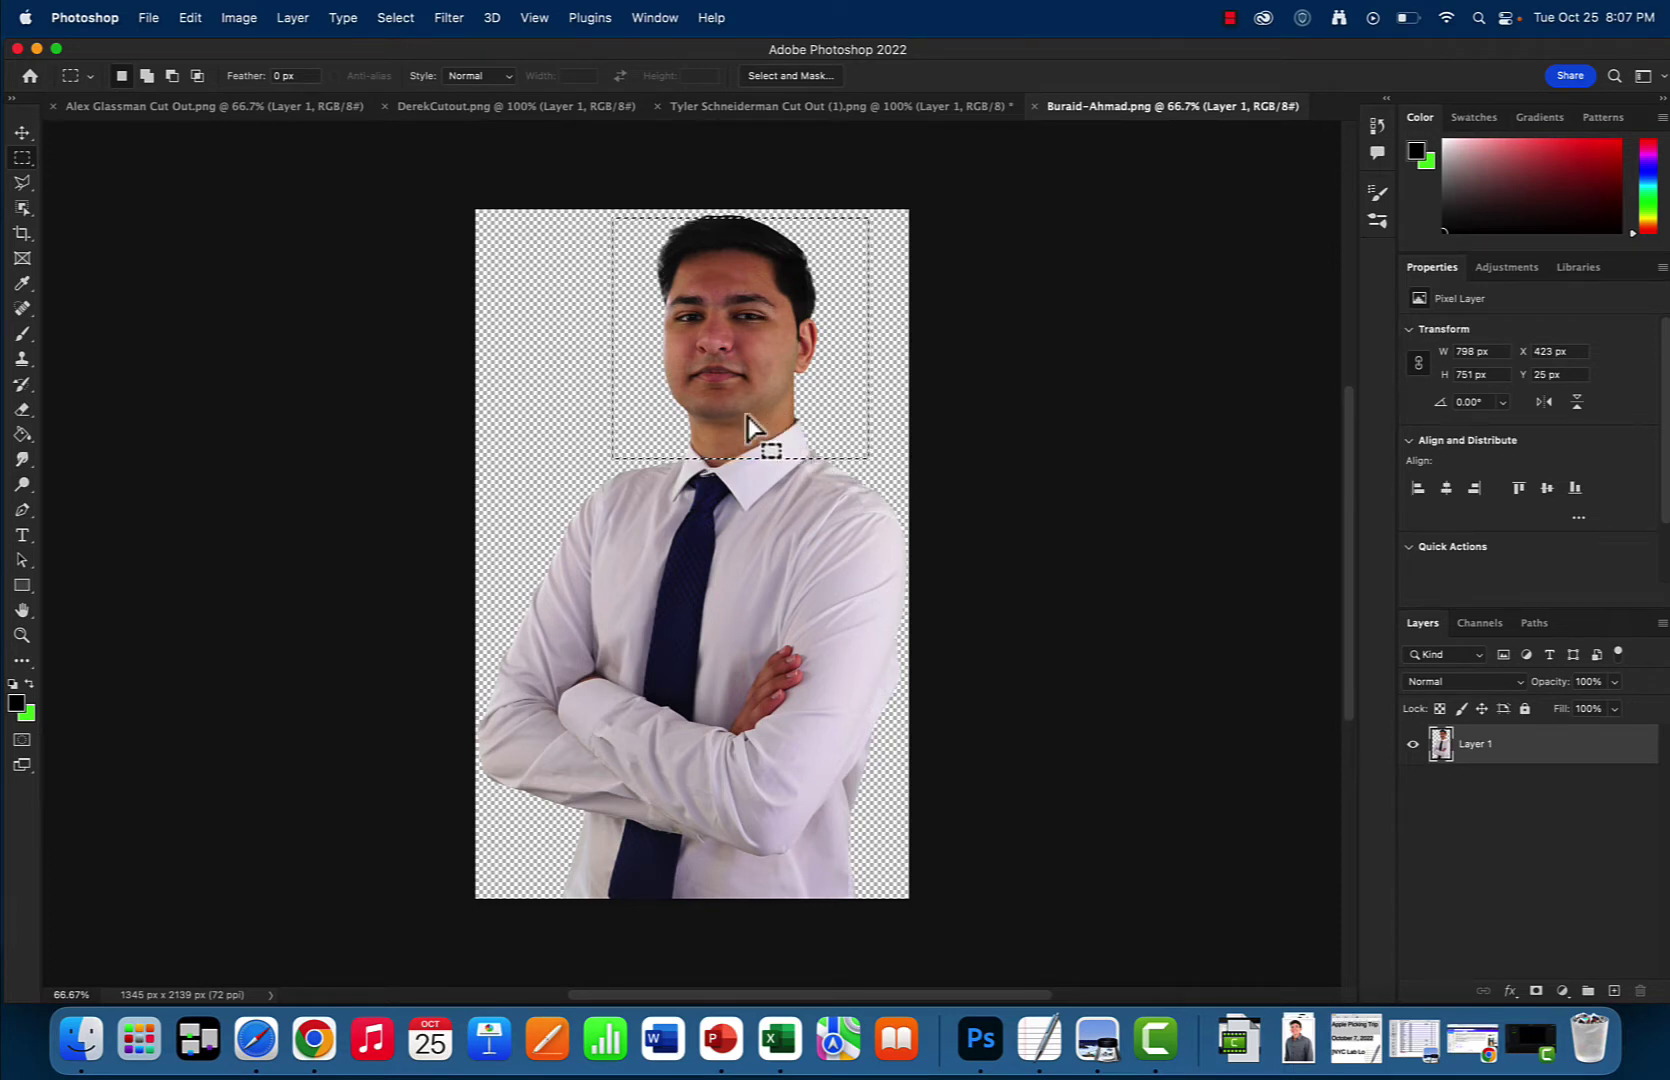
Open Liquify on the selected head in a maximized window, zoomed in on the face.
{"action": "key", "text": "super+shift+x"}
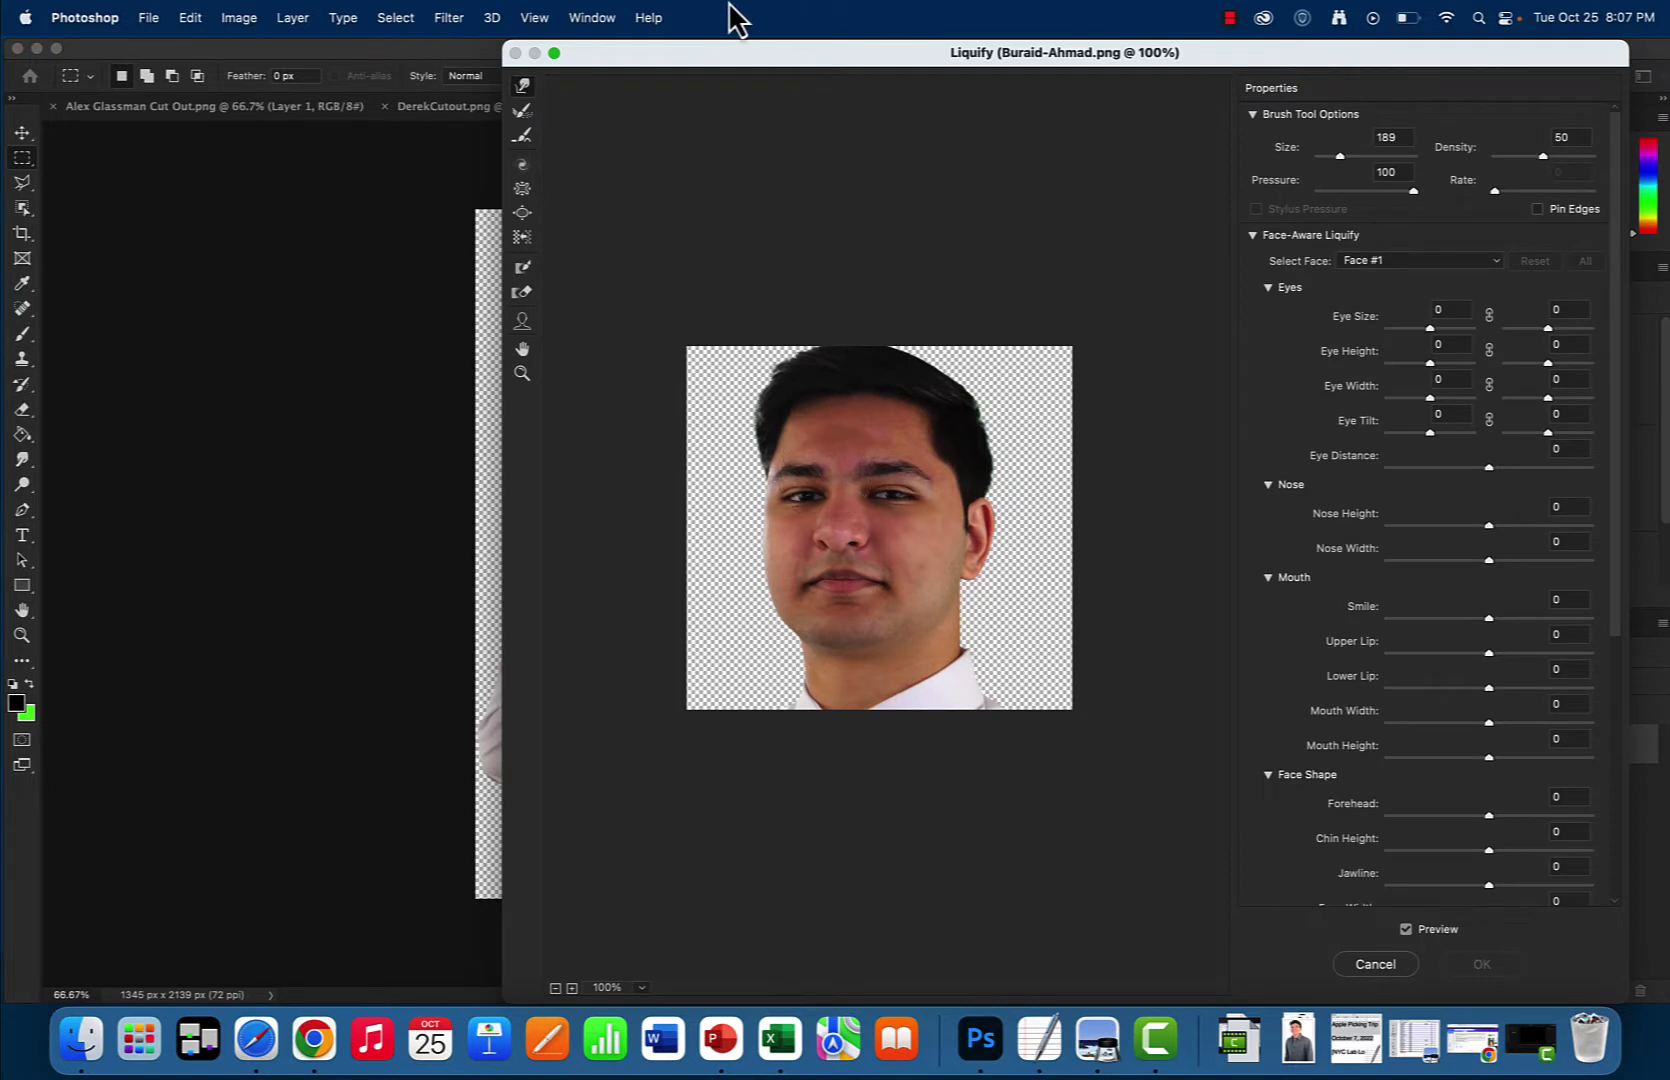
{"action": "left_click", "coordinate": [554, 53]}
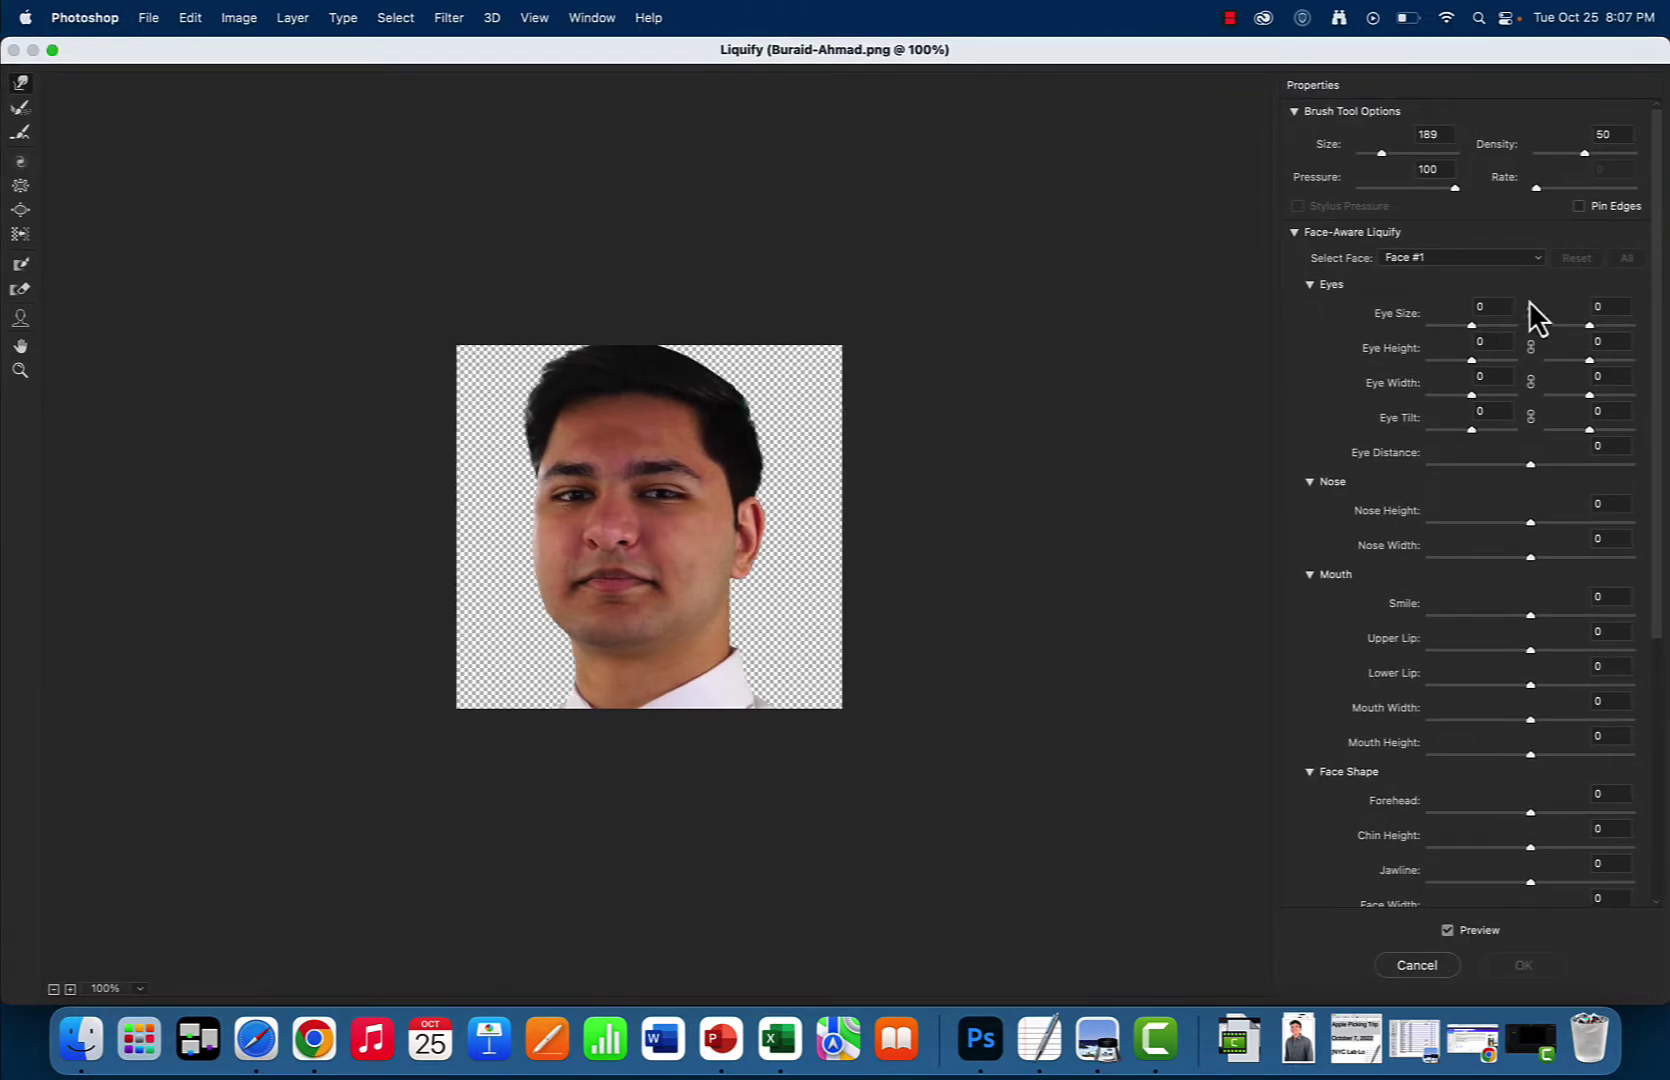
{"action": "scroll", "coordinate": [1493, 489], "scroll_direction": "down", "scroll_amount": 5}
{"action": "scroll", "coordinate": [1493, 489], "scroll_direction": "up", "scroll_amount": 5}
{"action": "left_click", "coordinate": [619, 512], "text": "super"}
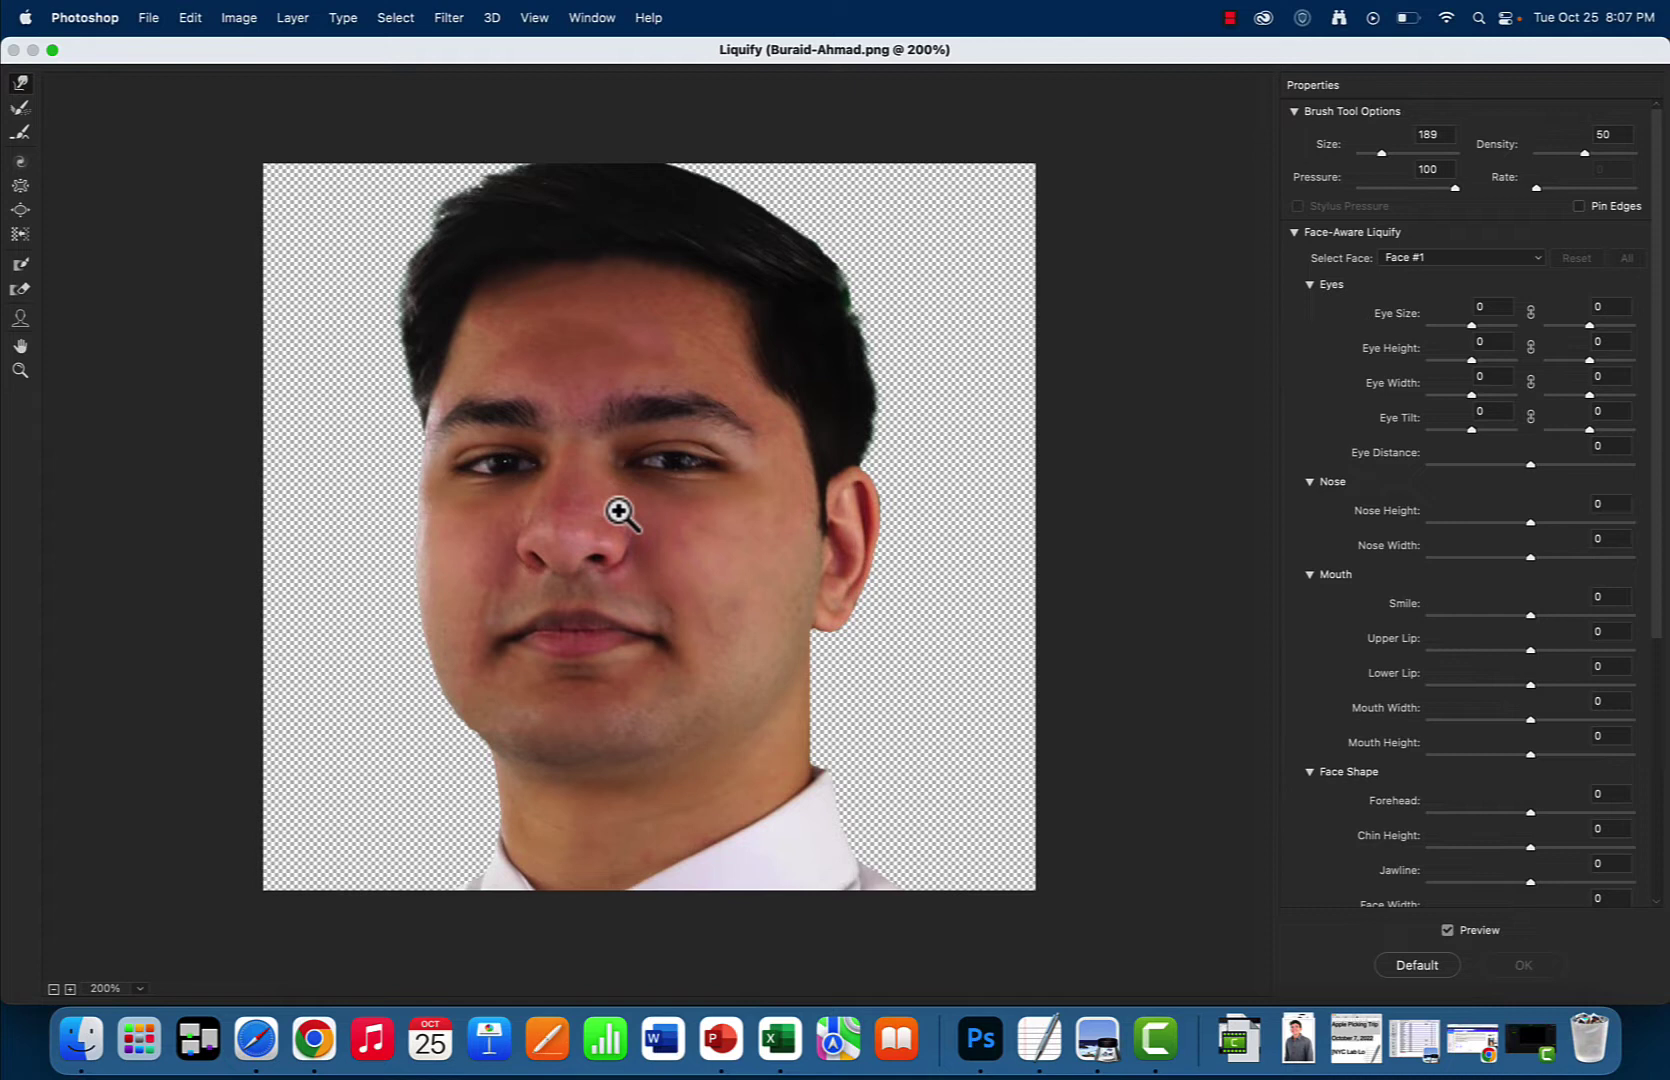
{"action": "left_click", "coordinate": [619, 512], "text": "super"}
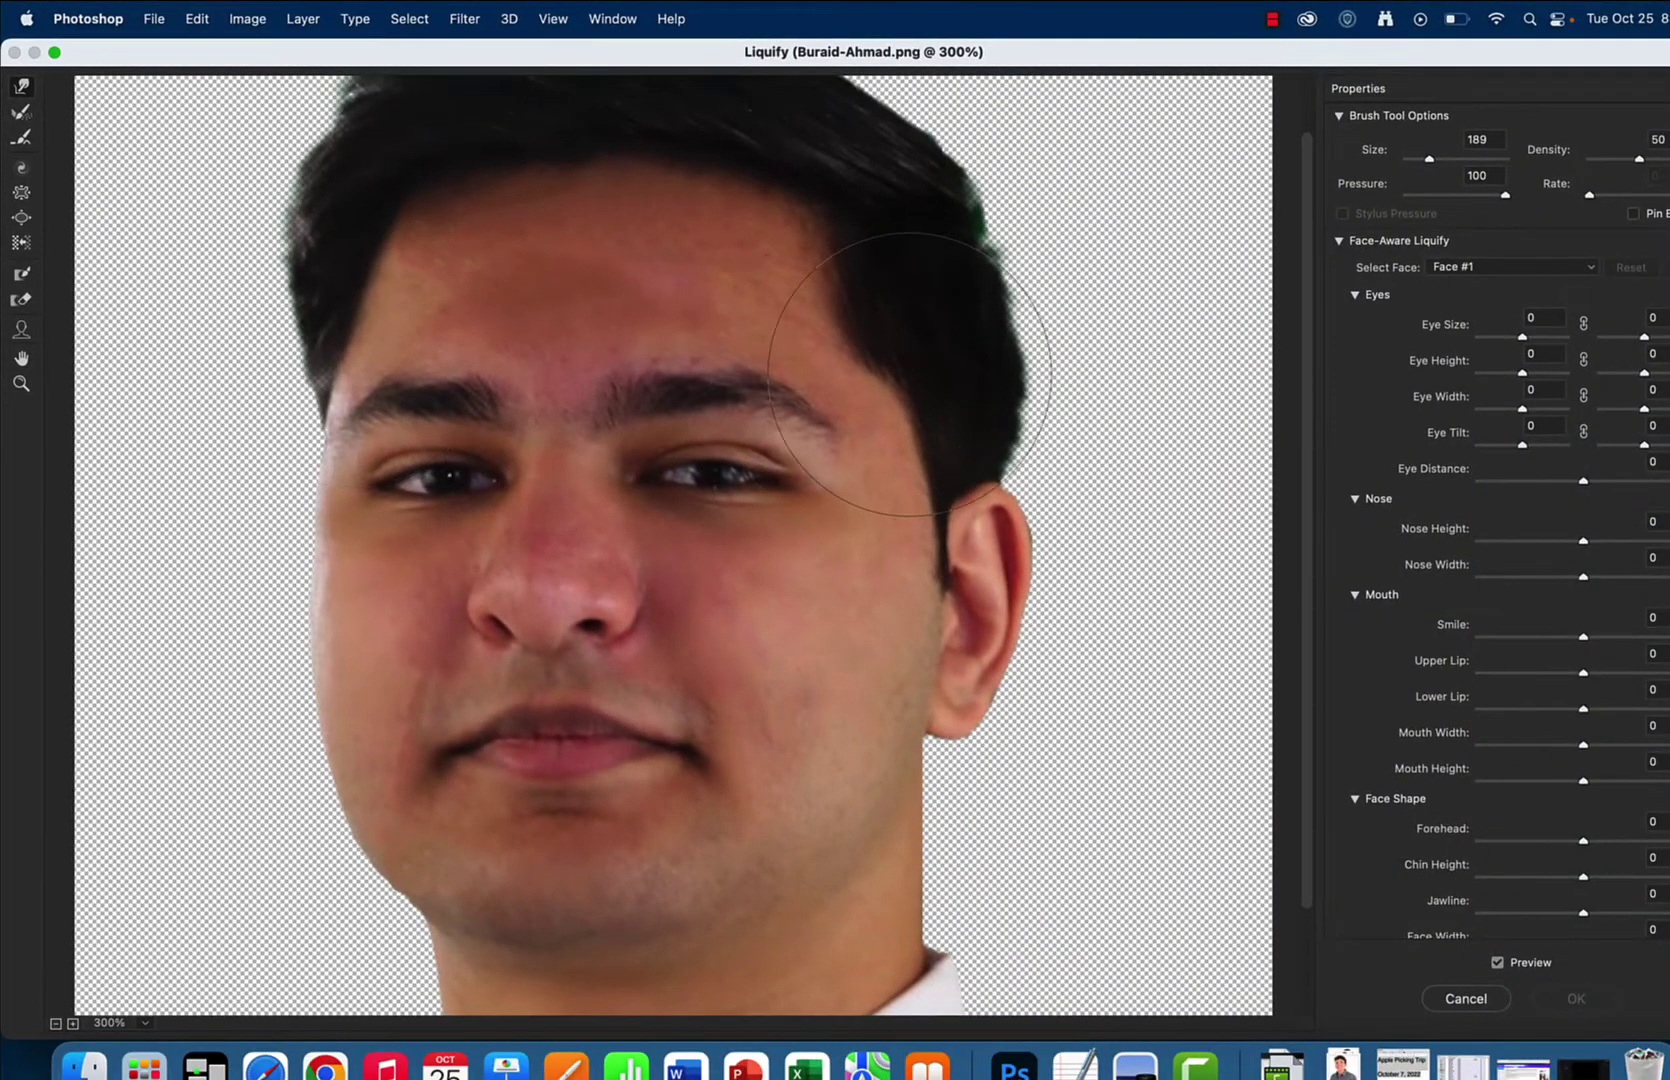
Forward Warp both eyes and brows upward, lift the nose, curl the mouth into a grin, and apply.
{"action": "left_click_drag", "start_coordinate": [765, 560], "coordinate": [716, 370]}
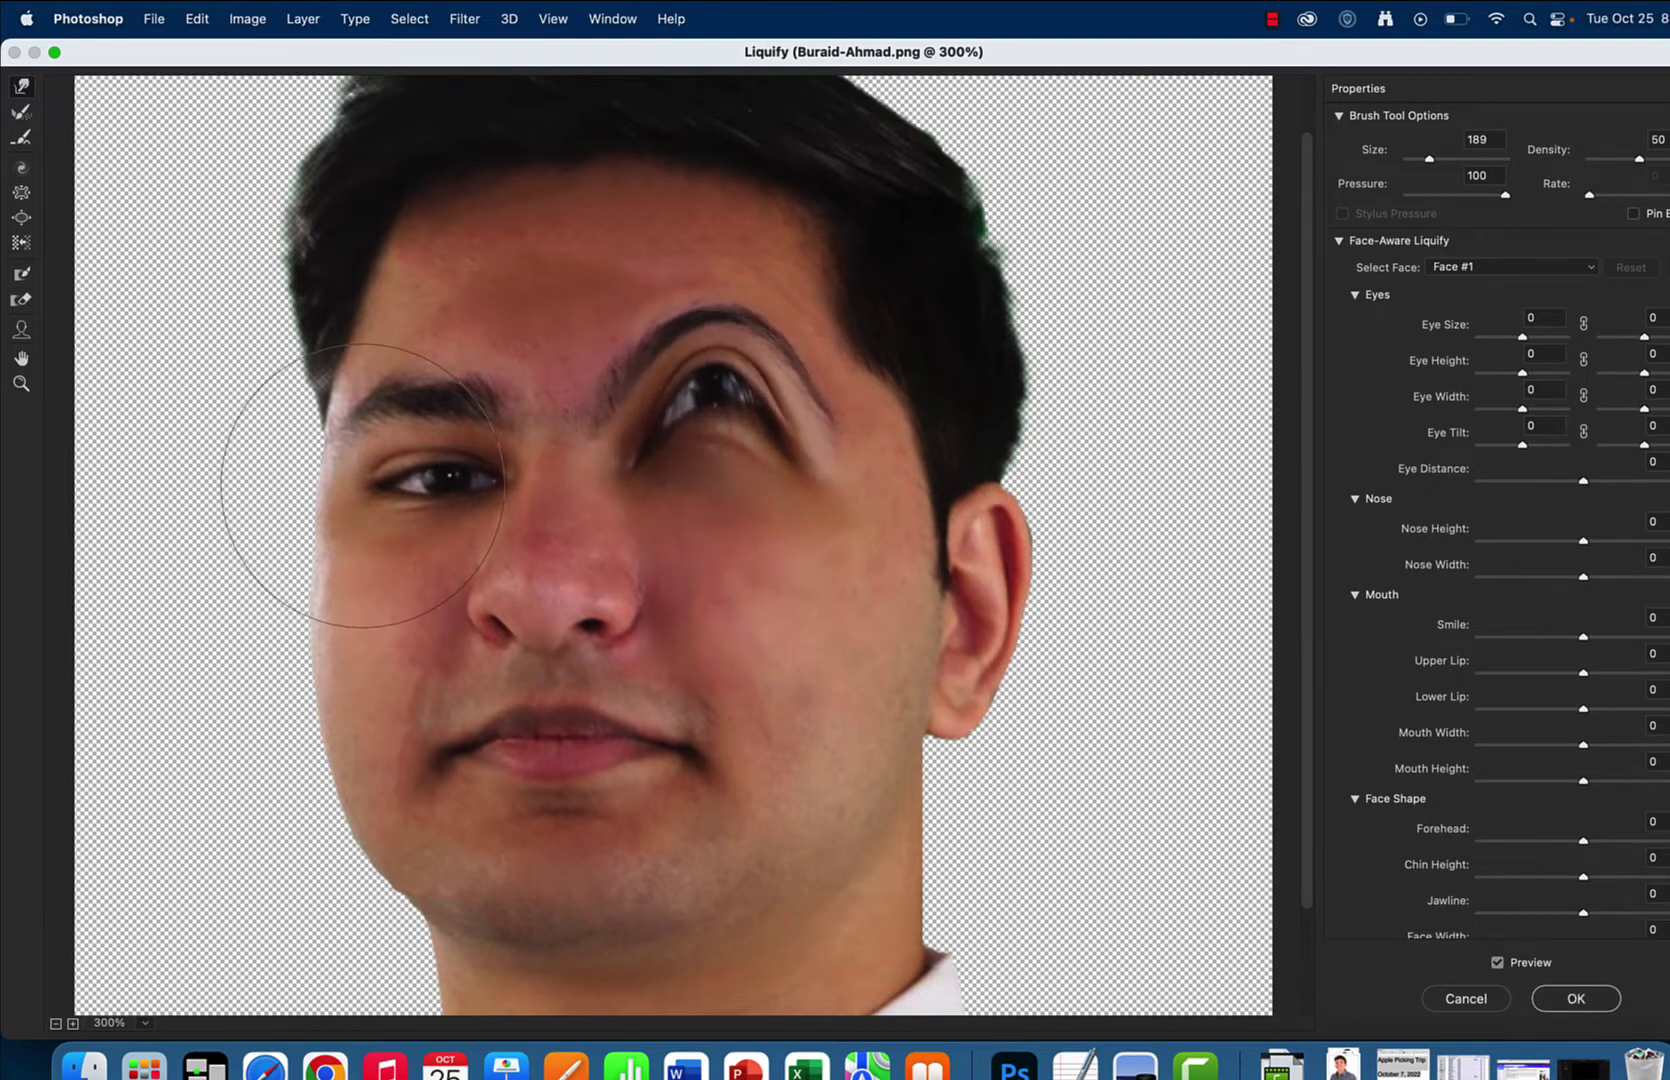
{"action": "mouse_move", "coordinate": [362, 486]}
{"action": "left_mouse_down"}
{"action": "mouse_move", "coordinate": [400, 403]}
{"action": "mouse_move", "coordinate": [417, 420]}
{"action": "mouse_move", "coordinate": [392, 354]}
{"action": "left_mouse_up"}
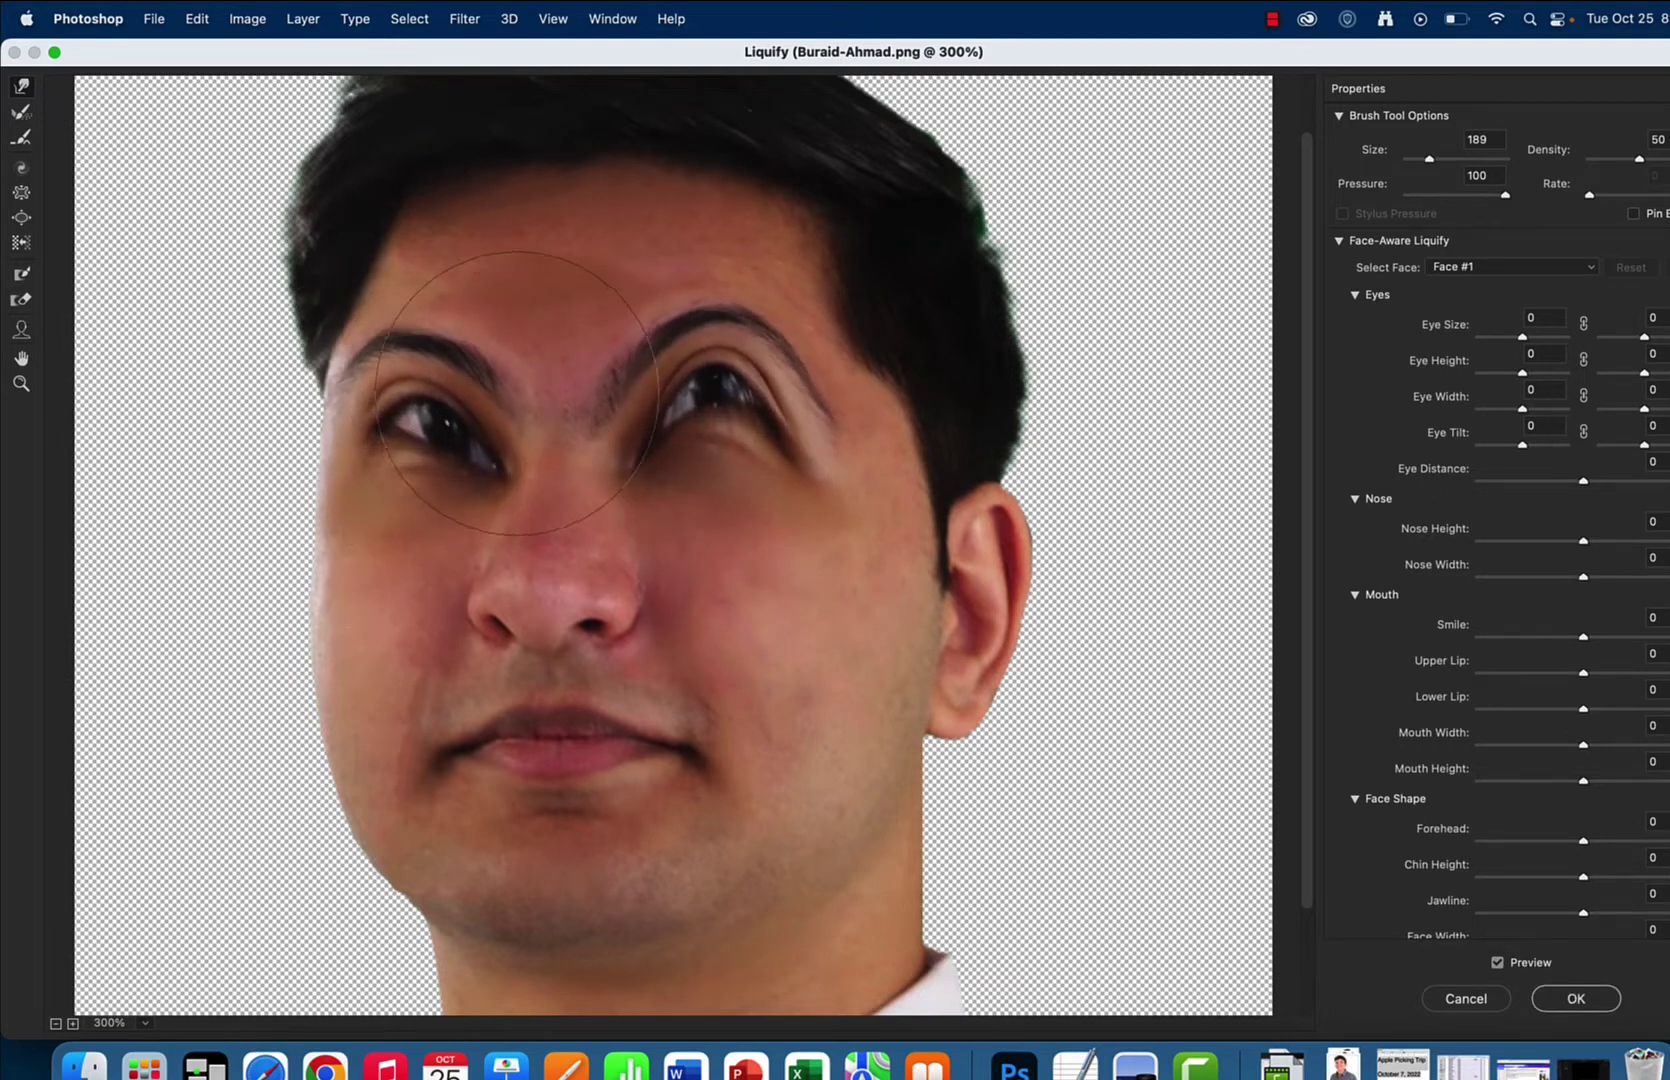
{"action": "mouse_move", "coordinate": [785, 500]}
{"action": "left_mouse_down"}
{"action": "mouse_move", "coordinate": [800, 470]}
{"action": "mouse_move", "coordinate": [820, 485]}
{"action": "mouse_move", "coordinate": [825, 455]}
{"action": "left_mouse_up"}
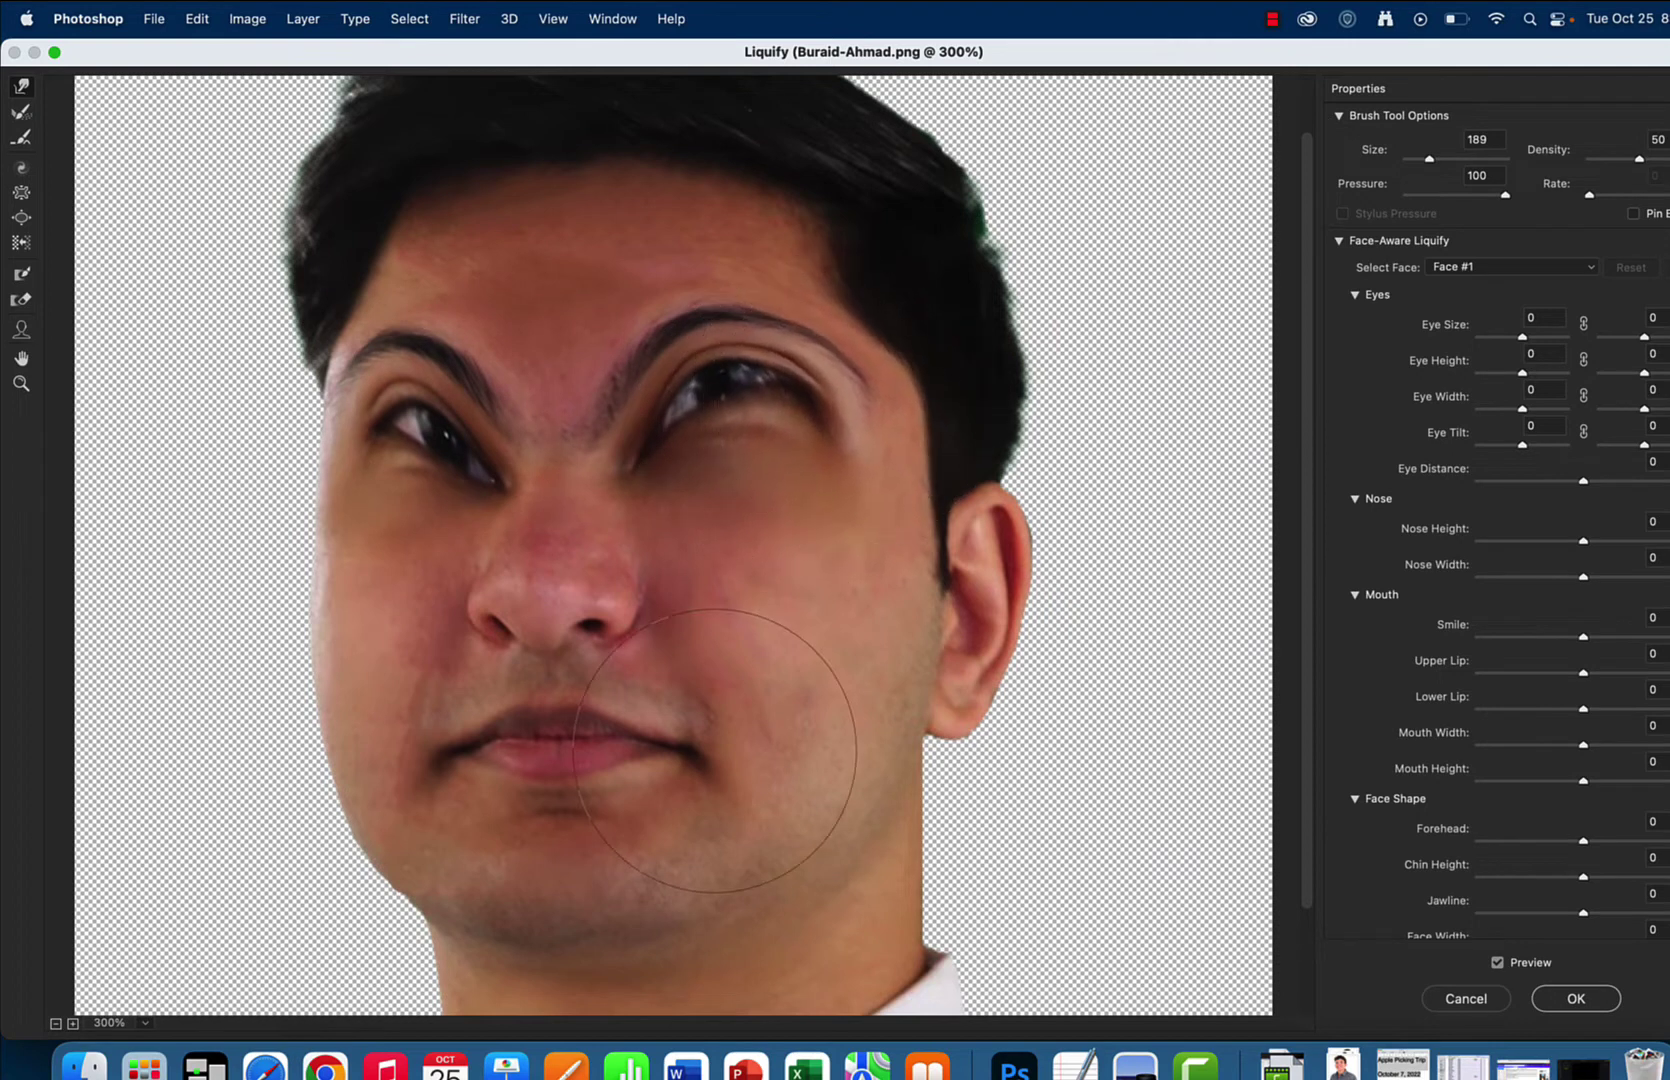
{"action": "left_click_drag", "start_coordinate": [715, 750], "coordinate": [800, 745]}
{"action": "mouse_move", "coordinate": [580, 600]}
{"action": "left_mouse_down"}
{"action": "mouse_move", "coordinate": [522, 430]}
{"action": "mouse_move", "coordinate": [480, 477]}
{"action": "mouse_move", "coordinate": [400, 470]}
{"action": "mouse_move", "coordinate": [354, 522]}
{"action": "left_mouse_up"}
{"action": "left_click_drag", "start_coordinate": [373, 746], "coordinate": [393, 693]}
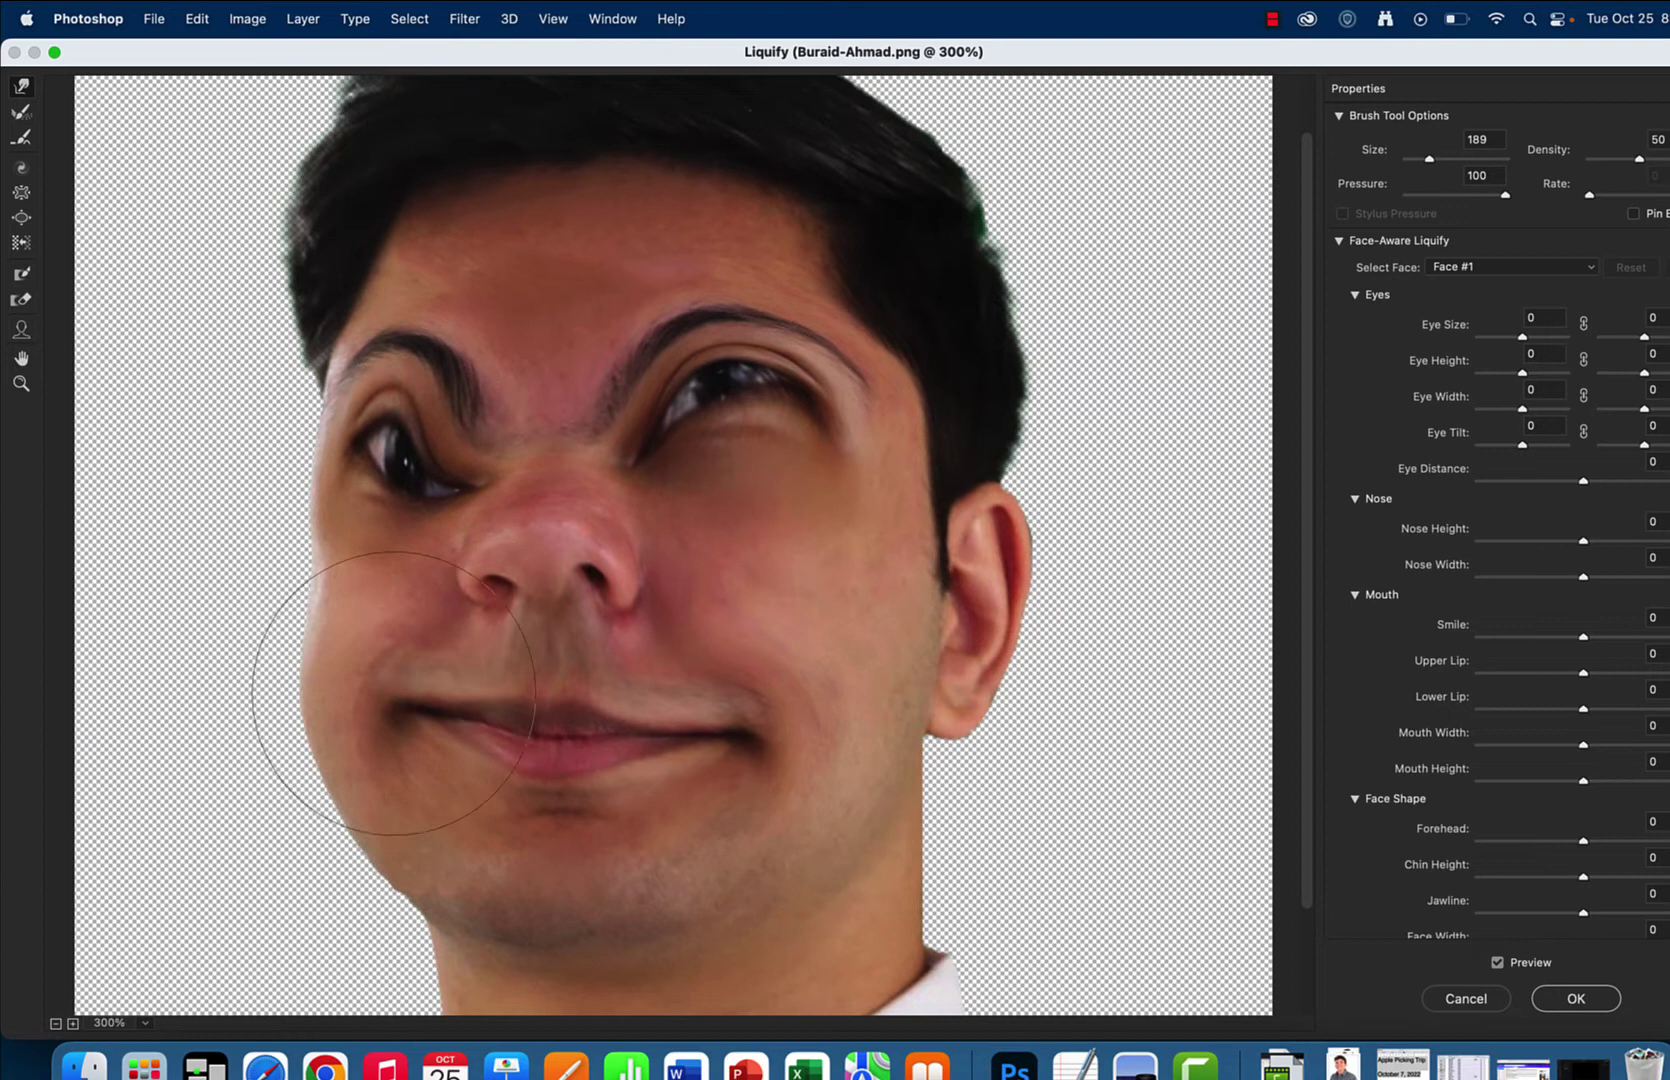
{"action": "left_click_drag", "start_coordinate": [752, 710], "coordinate": [783, 622]}
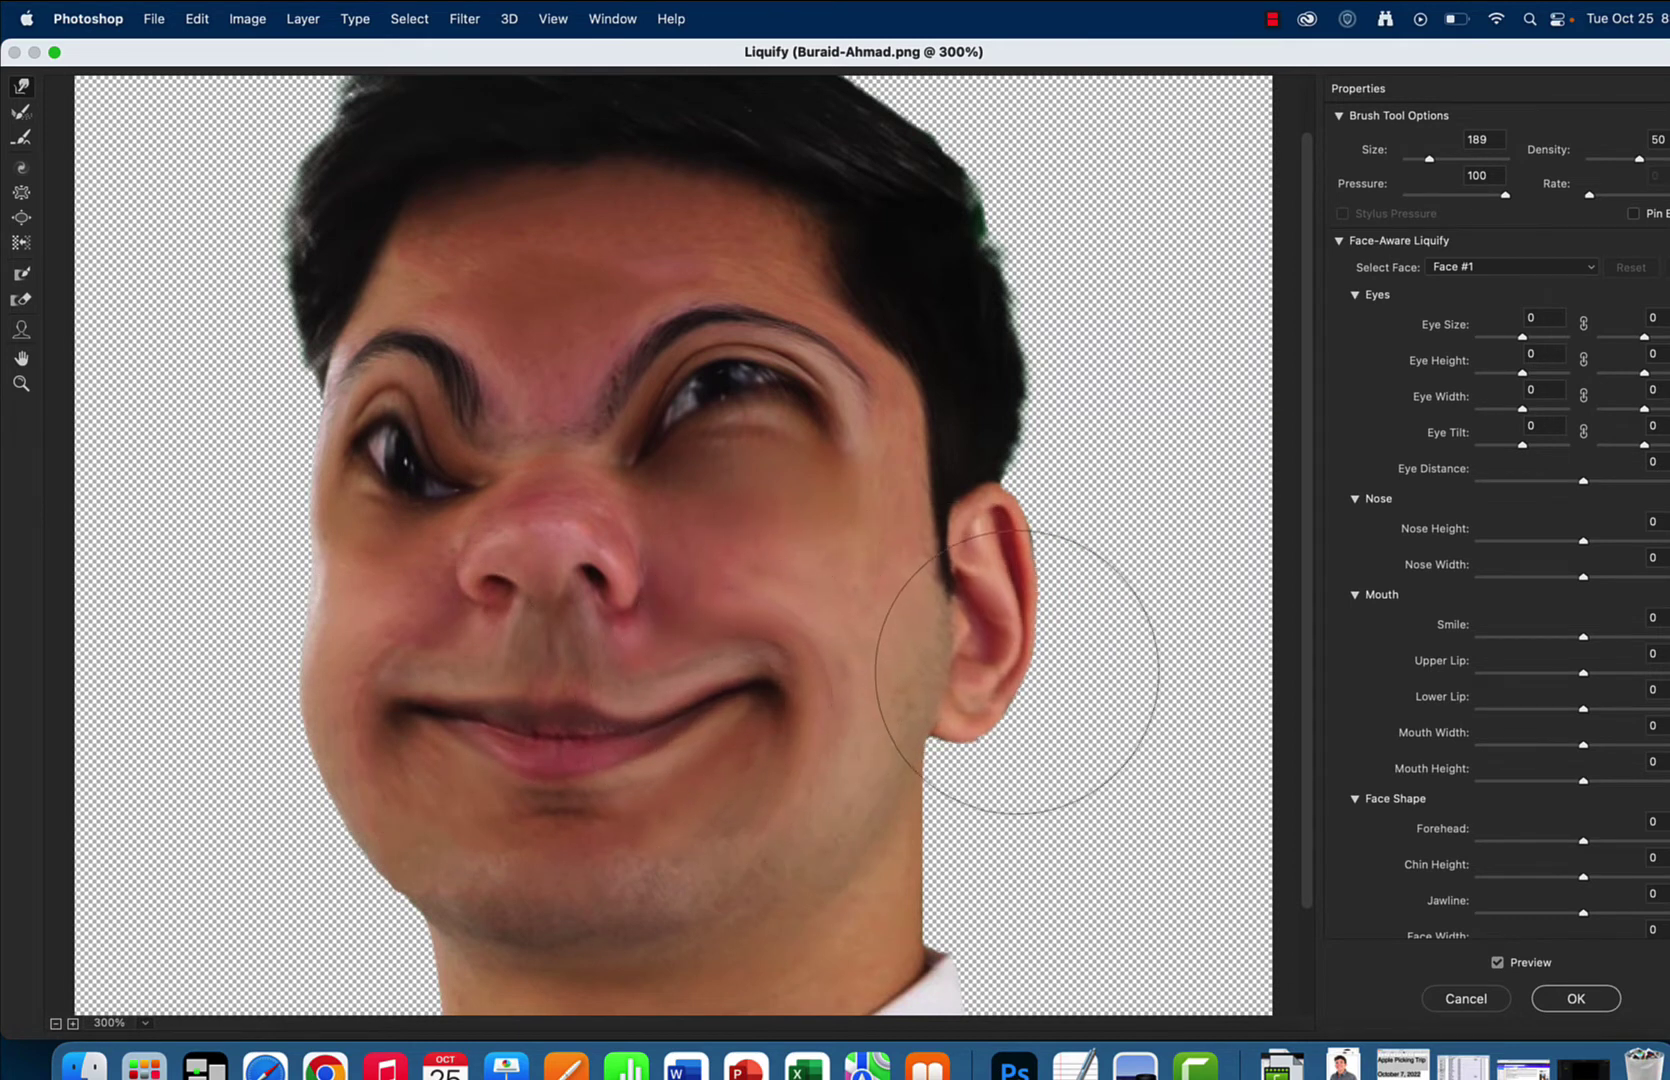
{"action": "left_click", "coordinate": [1577, 1002]}
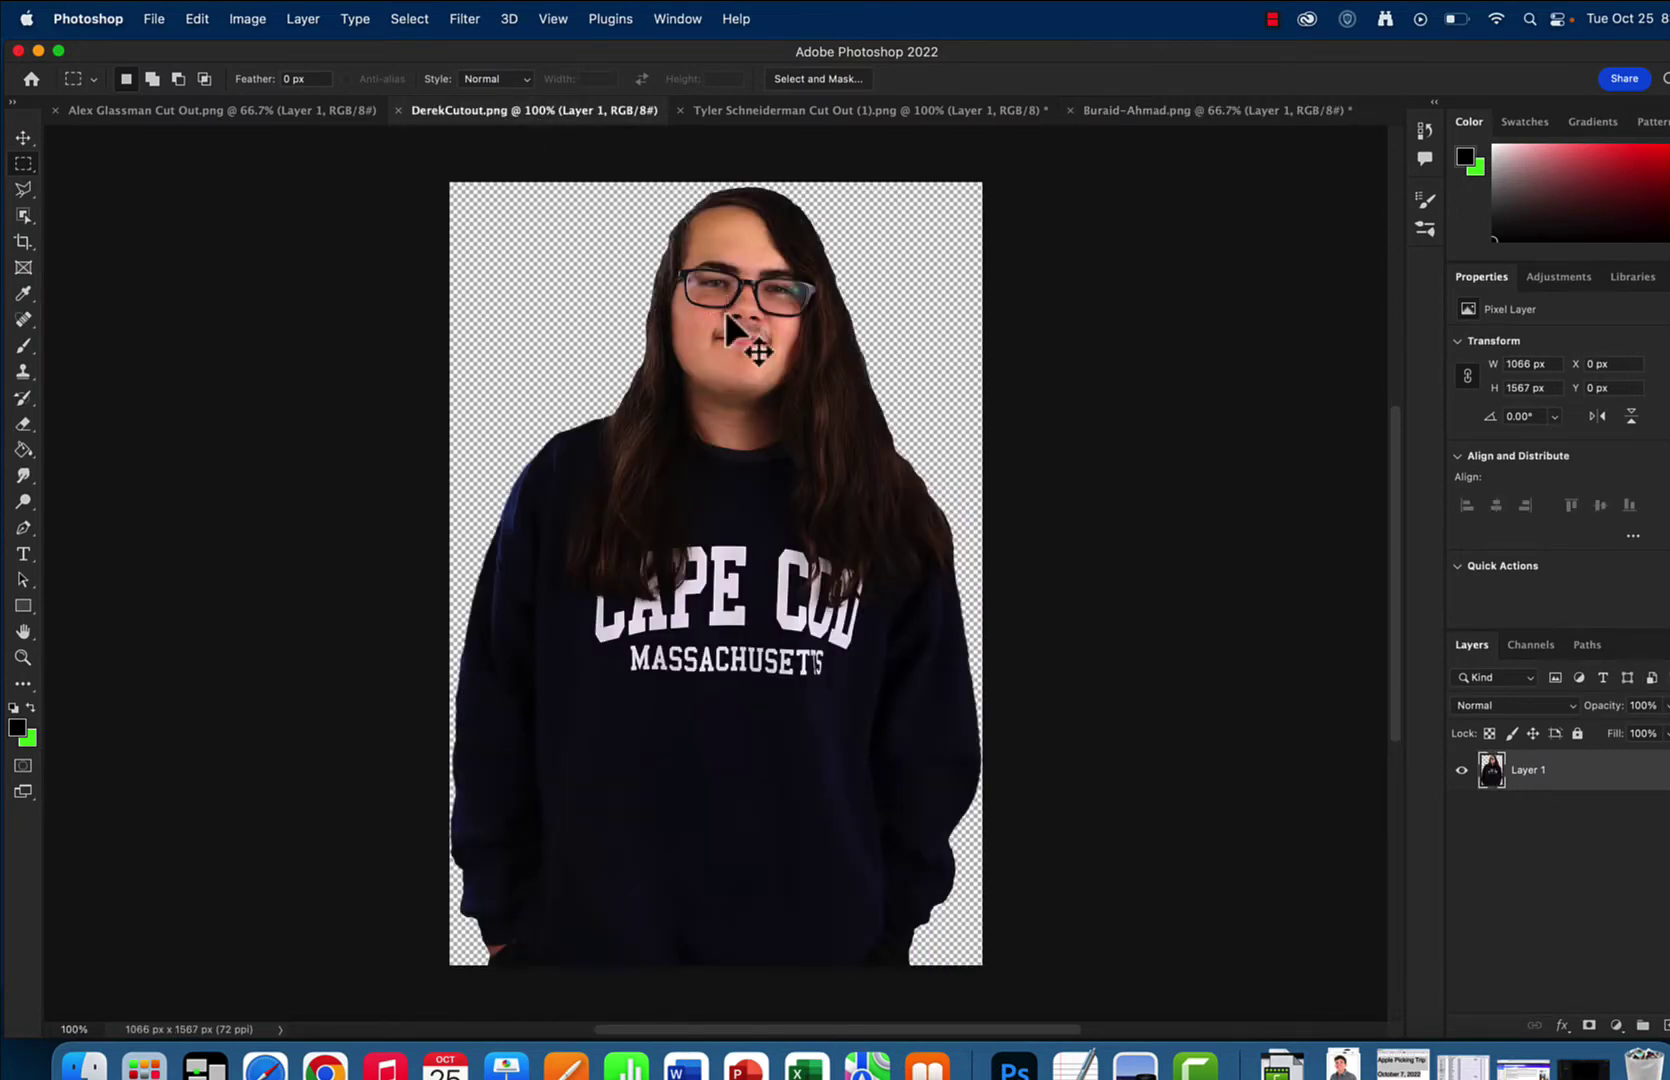
Marquee the long-haired man's face and hair, then open Liquify zoomed to 400%.
{"action": "key", "text": "super+equal"}
{"action": "key", "text": "super+equal"}
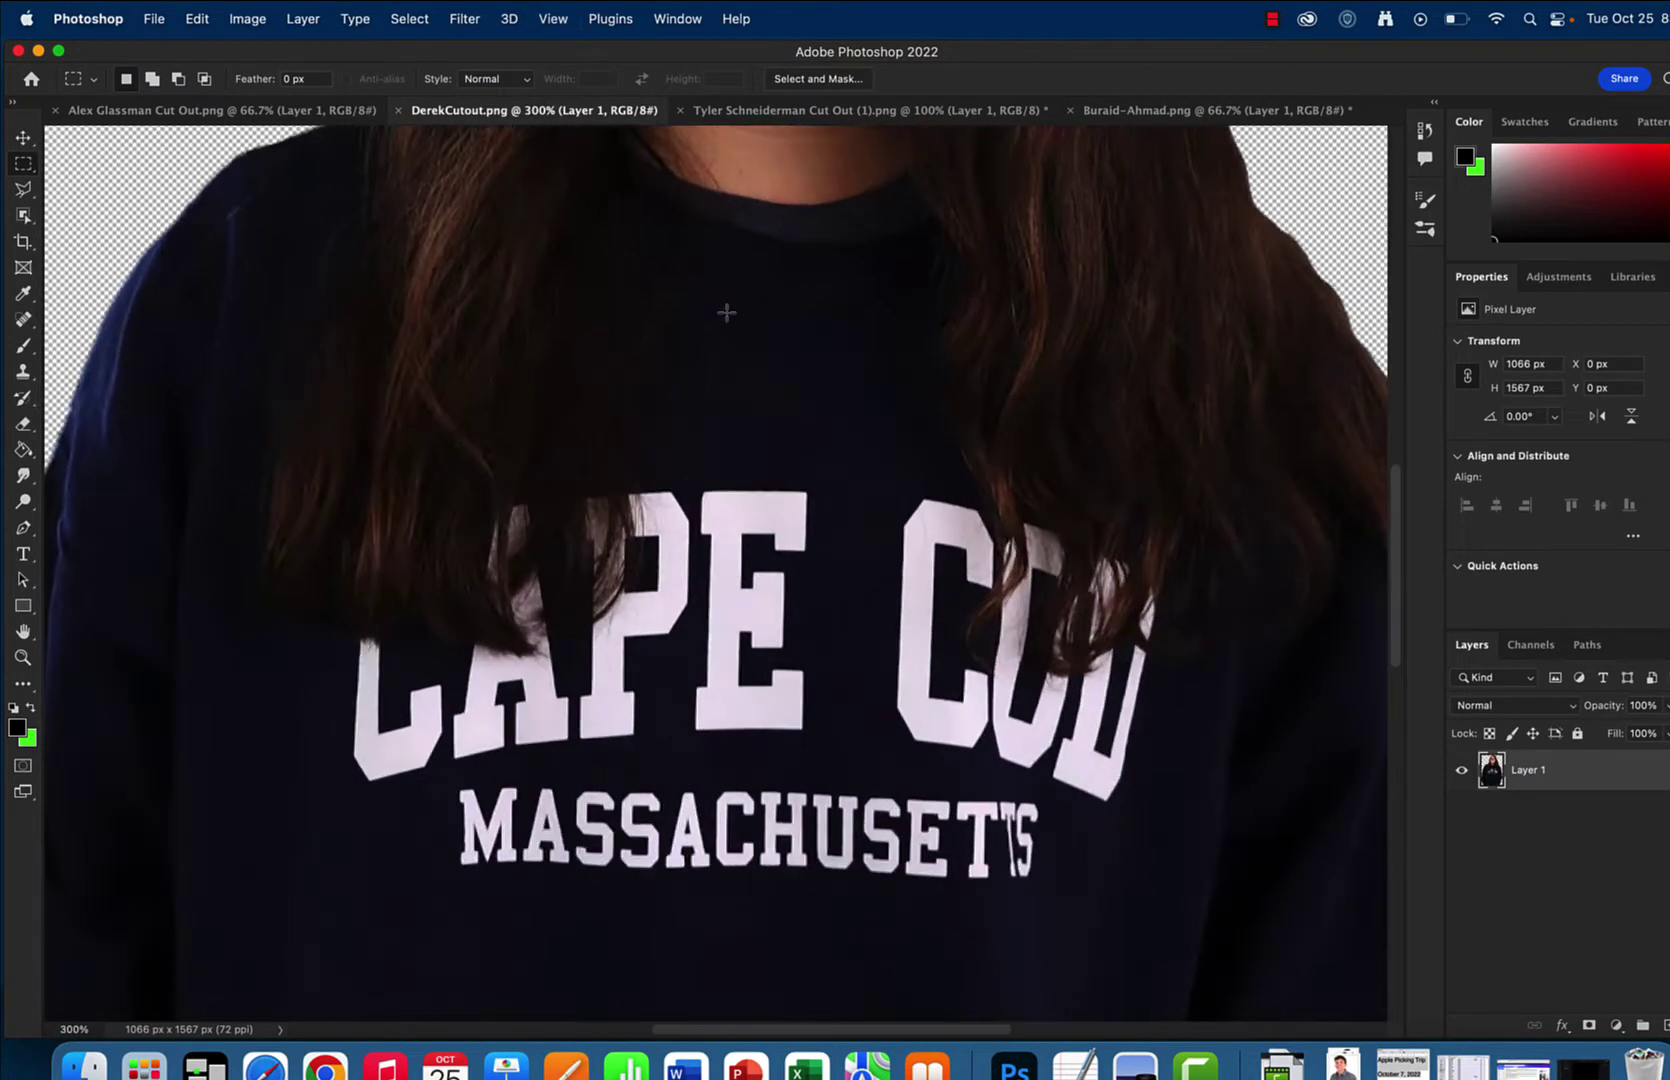
{"action": "left_click_drag", "start_coordinate": [730, 313], "coordinate": [730, 1030]}
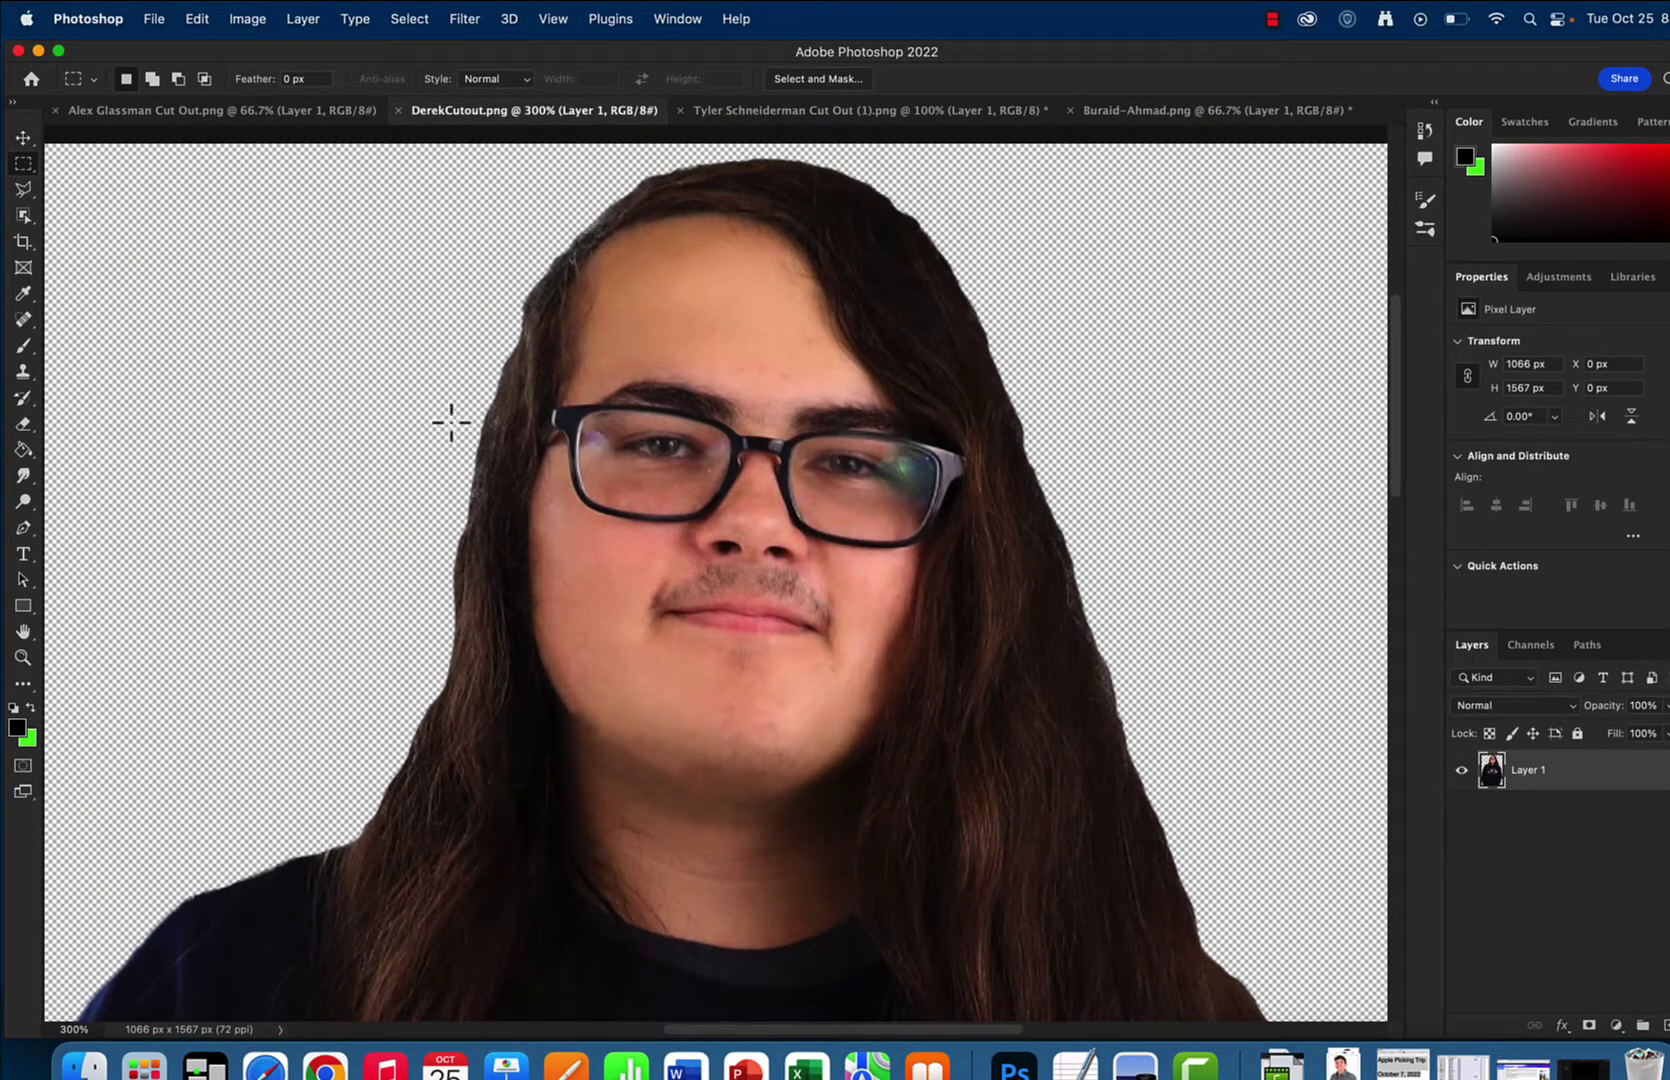
{"action": "left_click_drag", "start_coordinate": [393, 165], "coordinate": [1184, 860]}
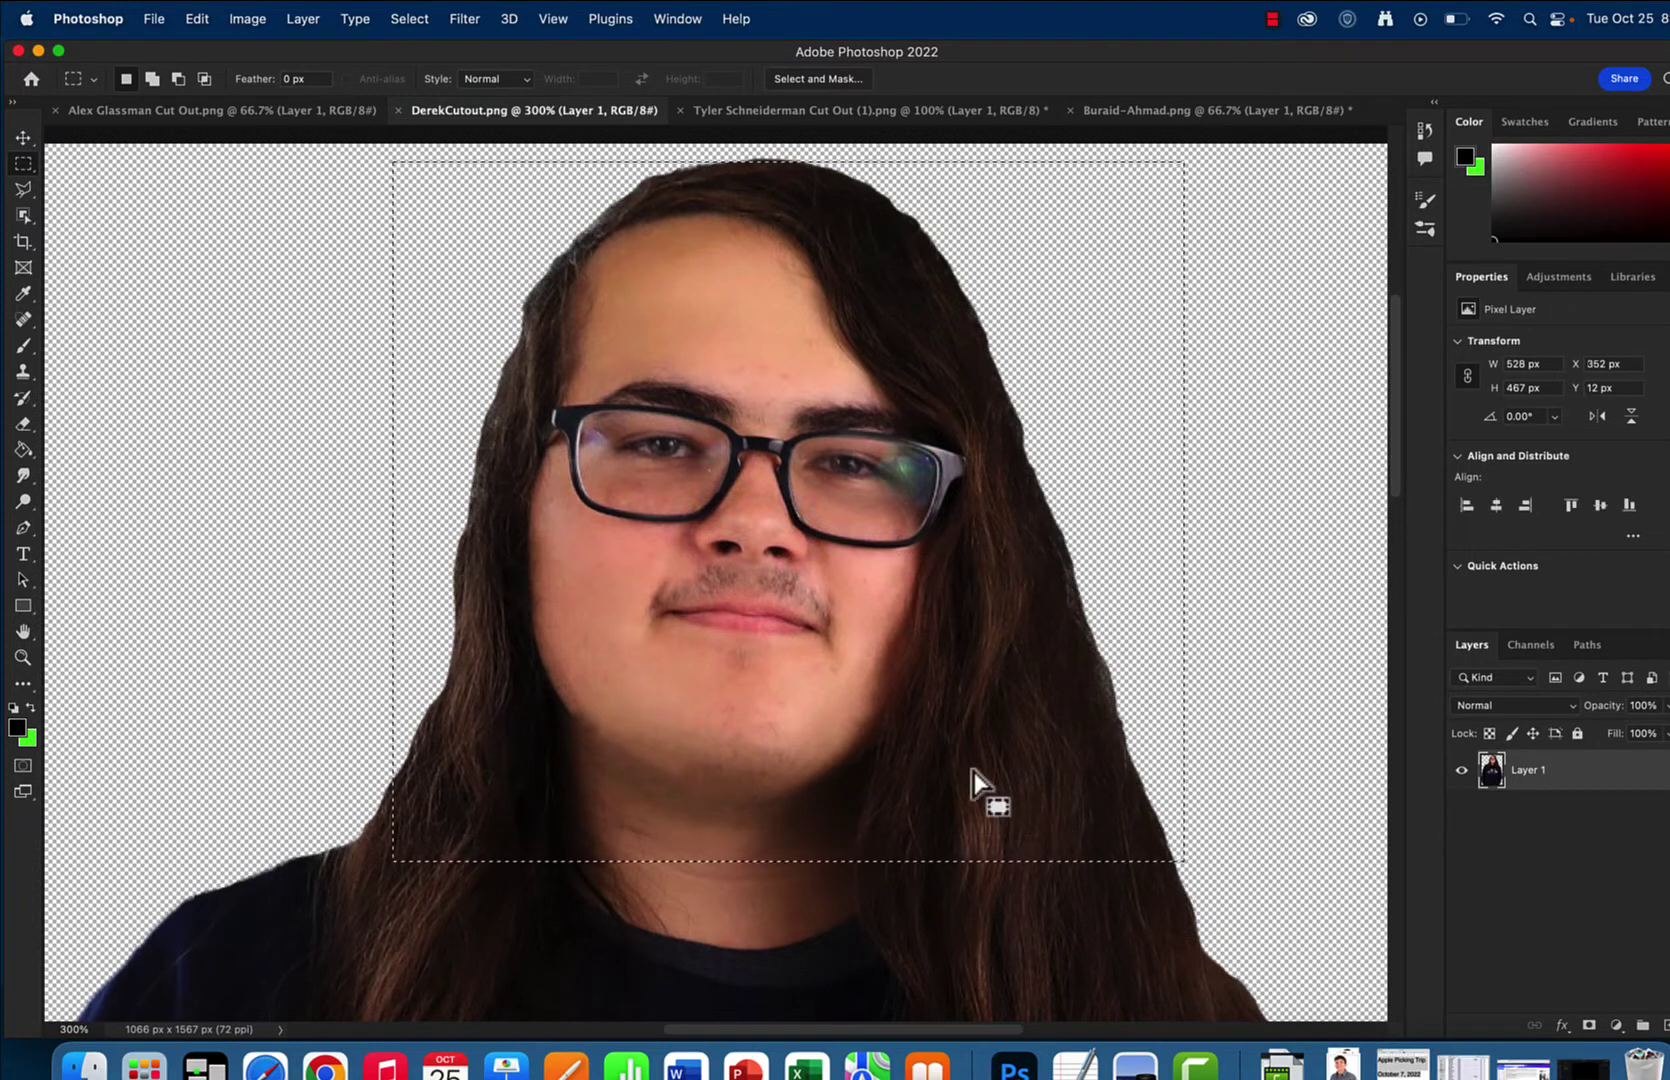
{"action": "key", "text": "super+shift+x"}
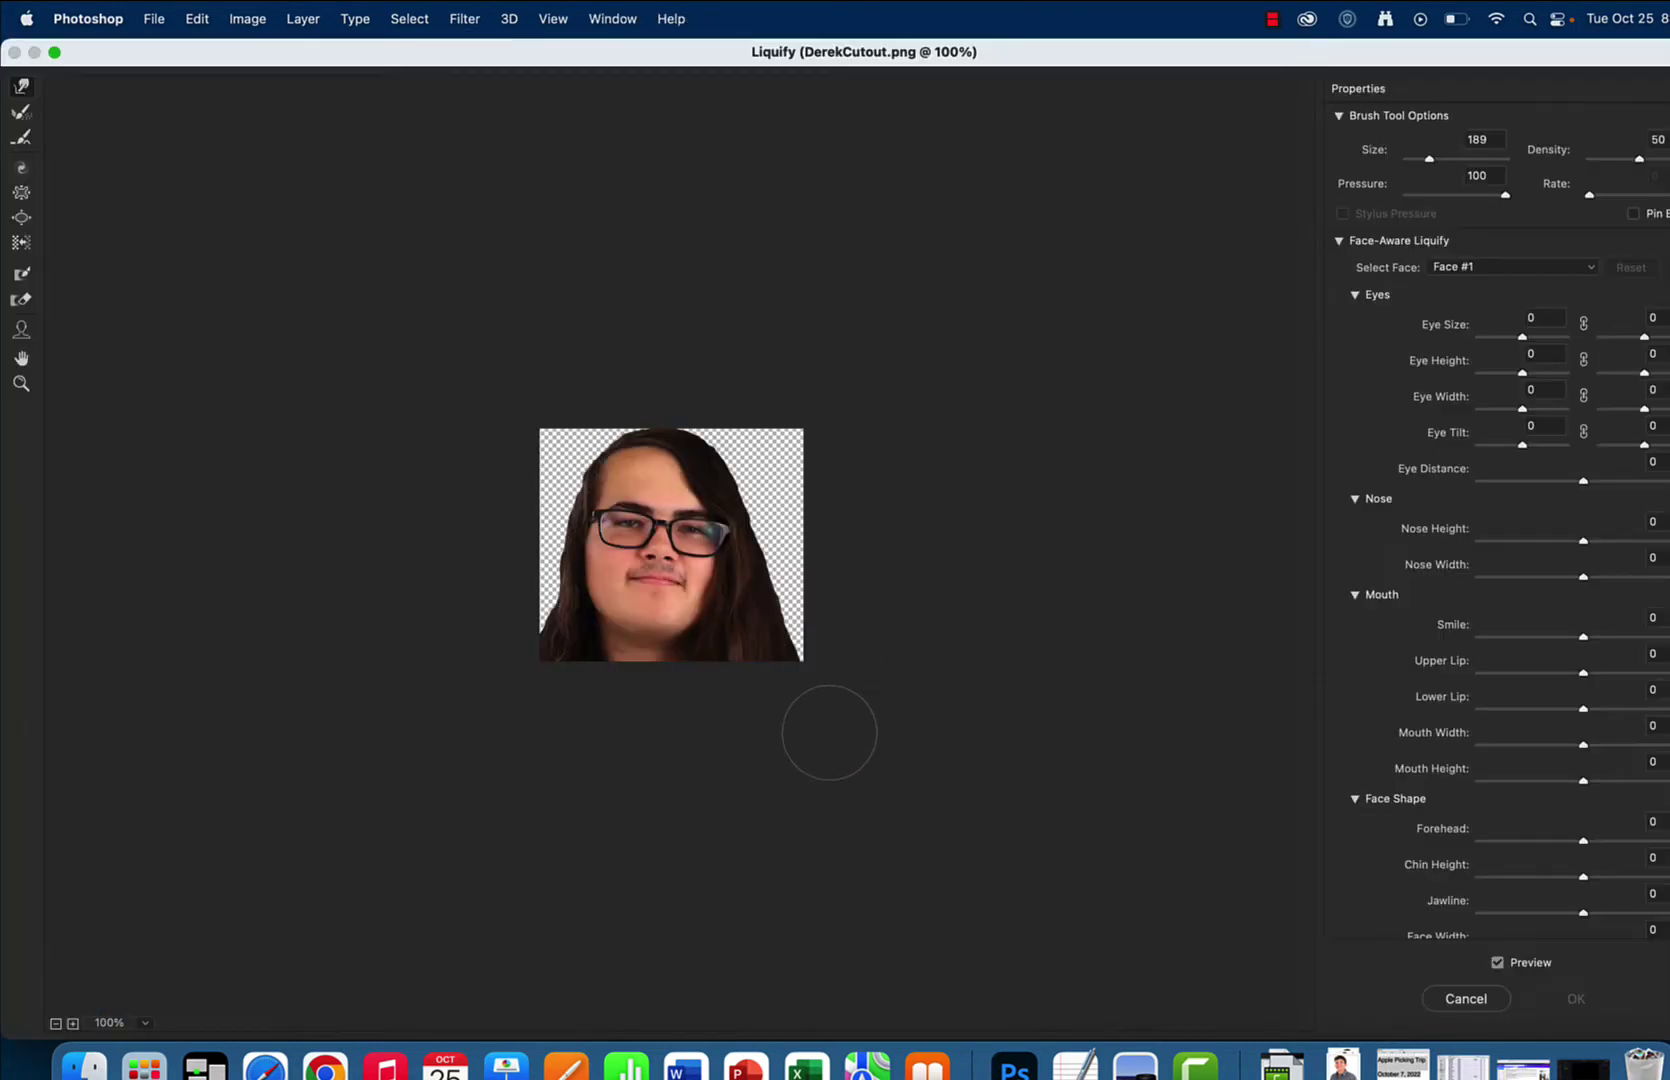
{"action": "left_click", "coordinate": [656, 559]}
{"action": "left_click", "coordinate": [665, 553]}
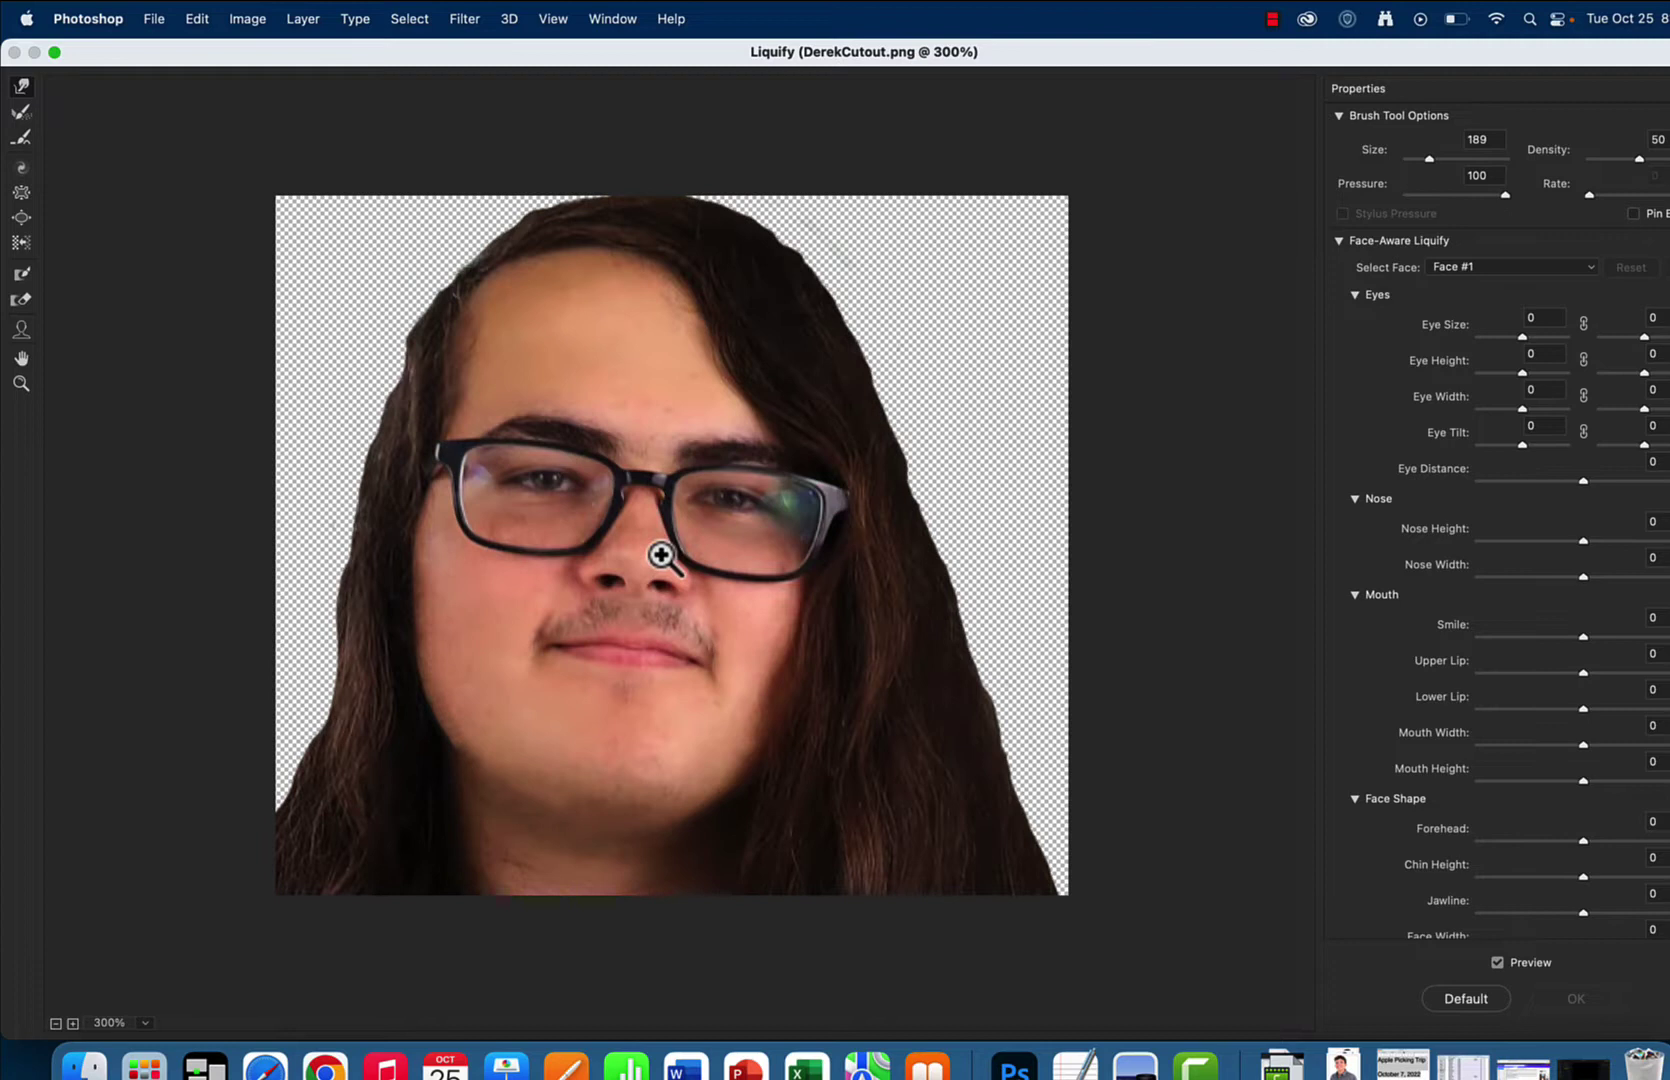
{"action": "left_click", "coordinate": [663, 555]}
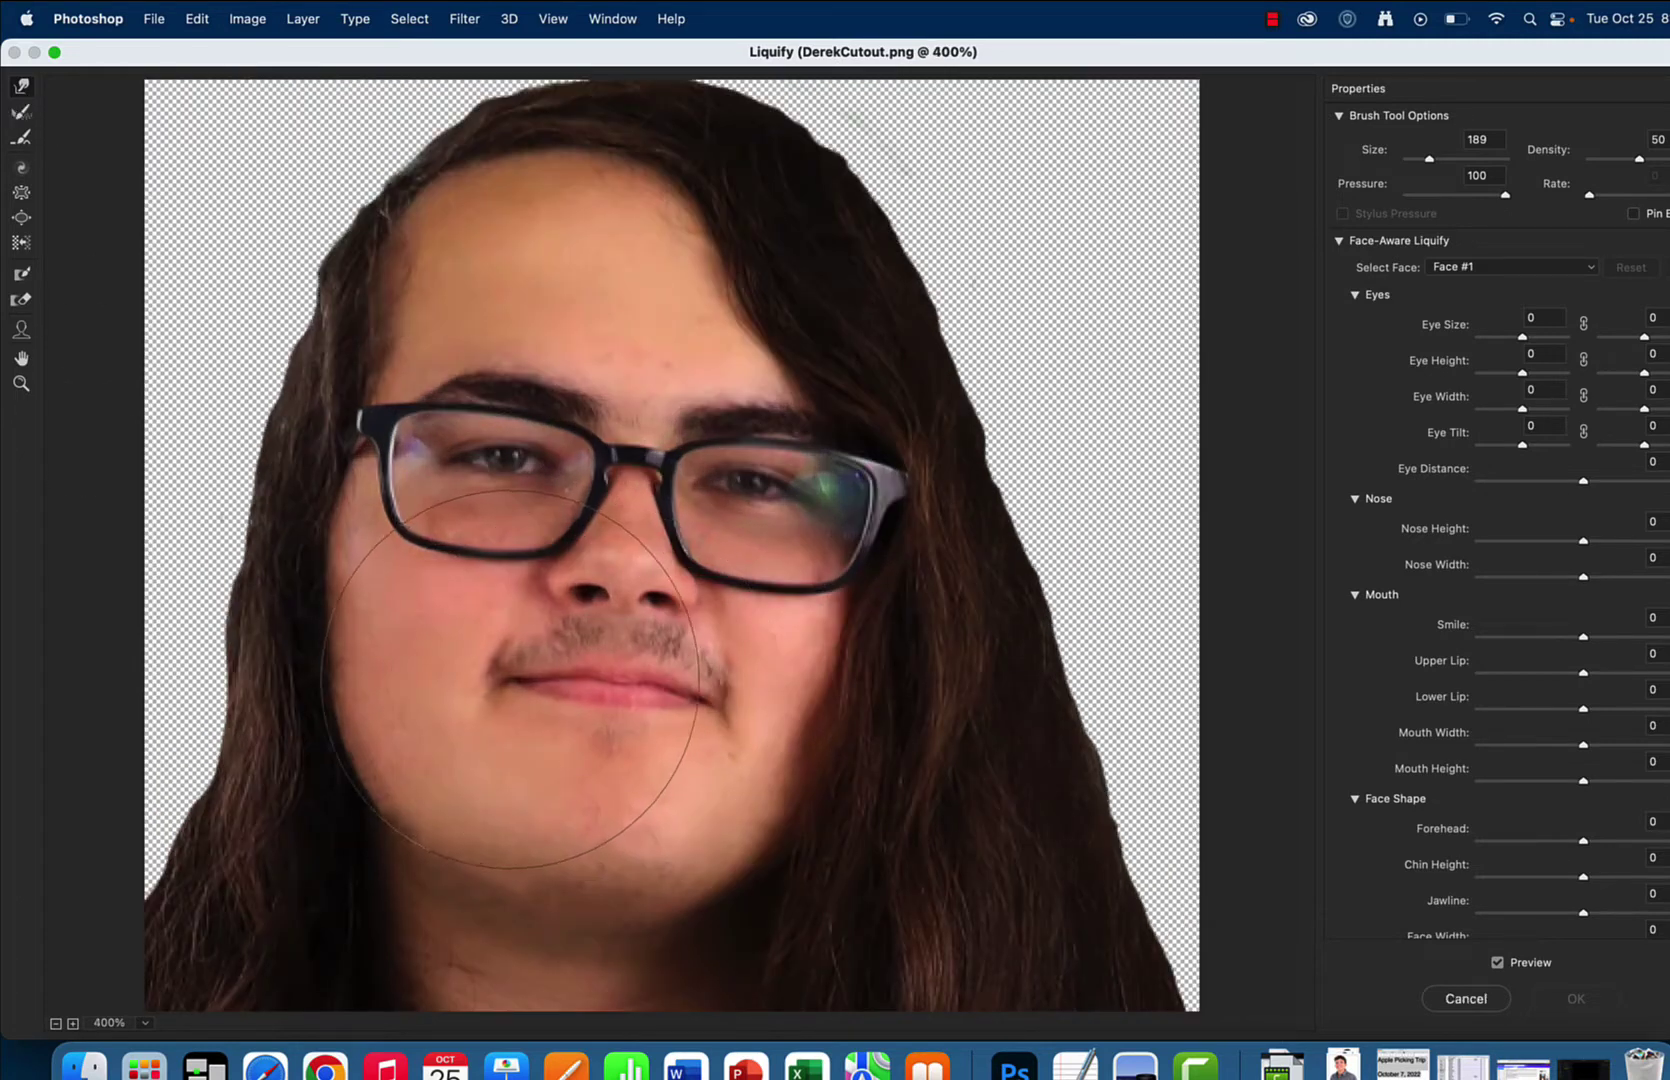
Stretch the mouth corners and cheeks outward, undo a Bloat stroke, apply, and deselect.
{"action": "left_click_drag", "start_coordinate": [545, 700], "coordinate": [400, 650]}
{"action": "left_click_drag", "start_coordinate": [715, 685], "coordinate": [862, 690]}
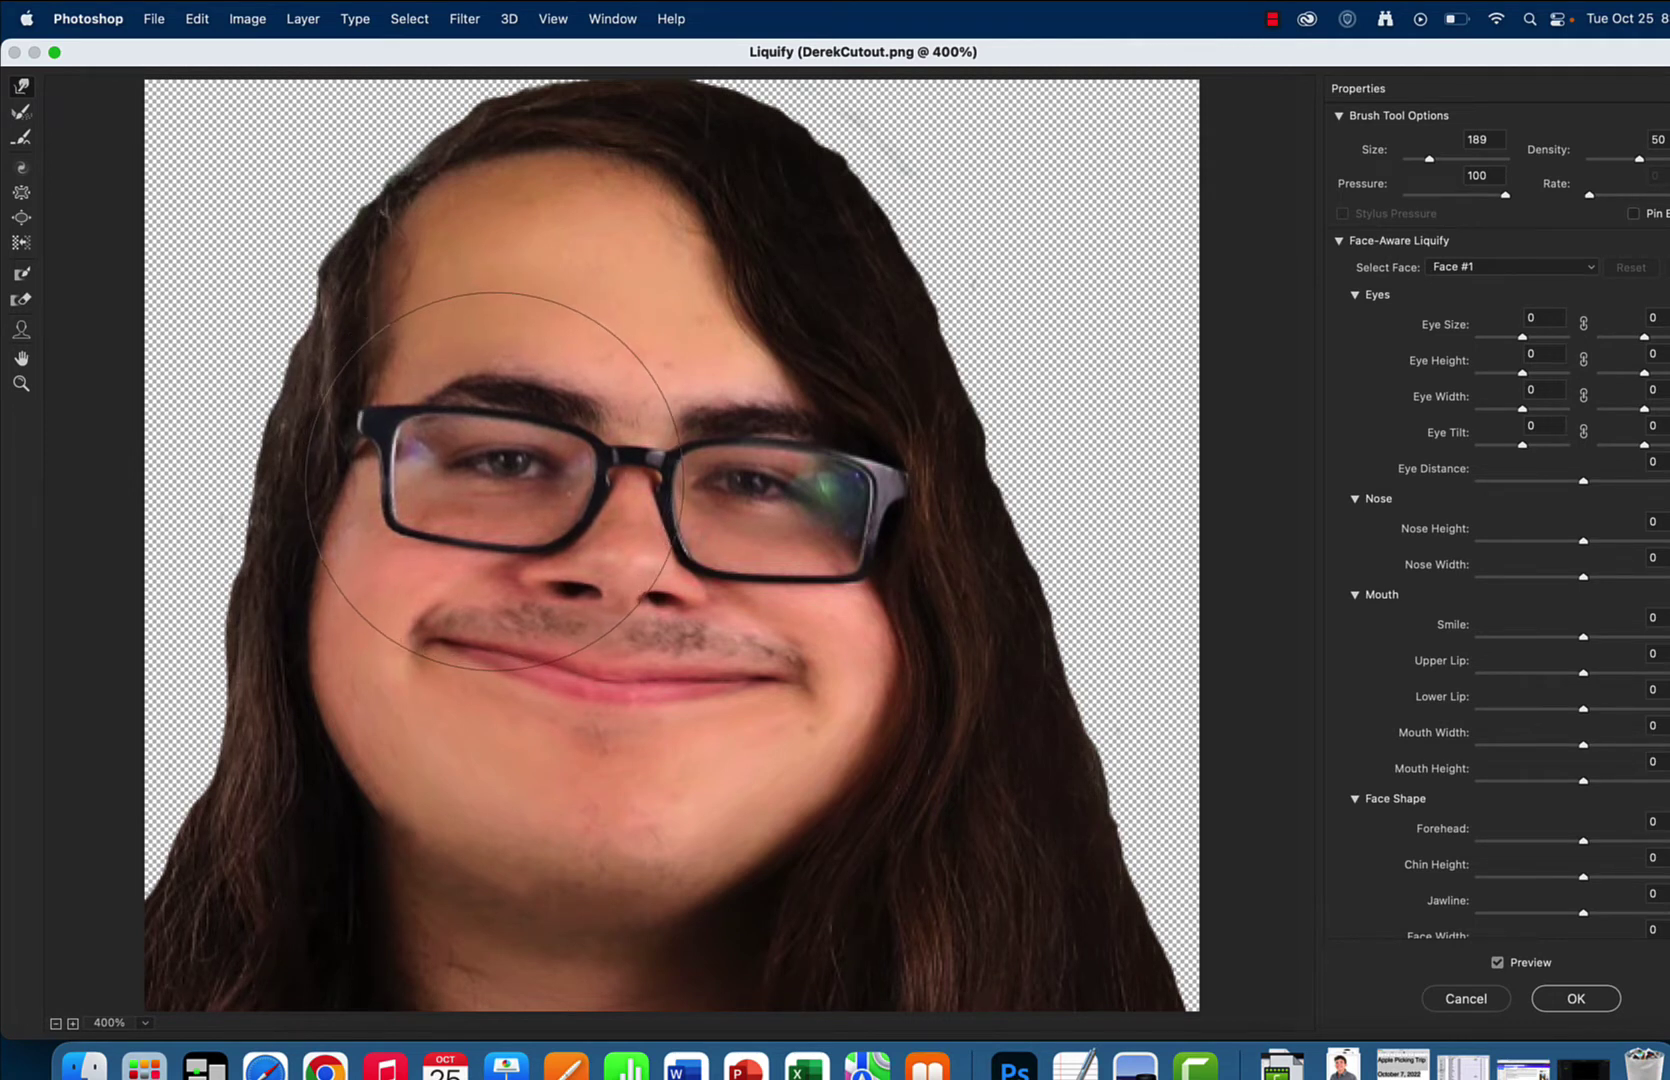
{"action": "left_click", "coordinate": [21, 192]}
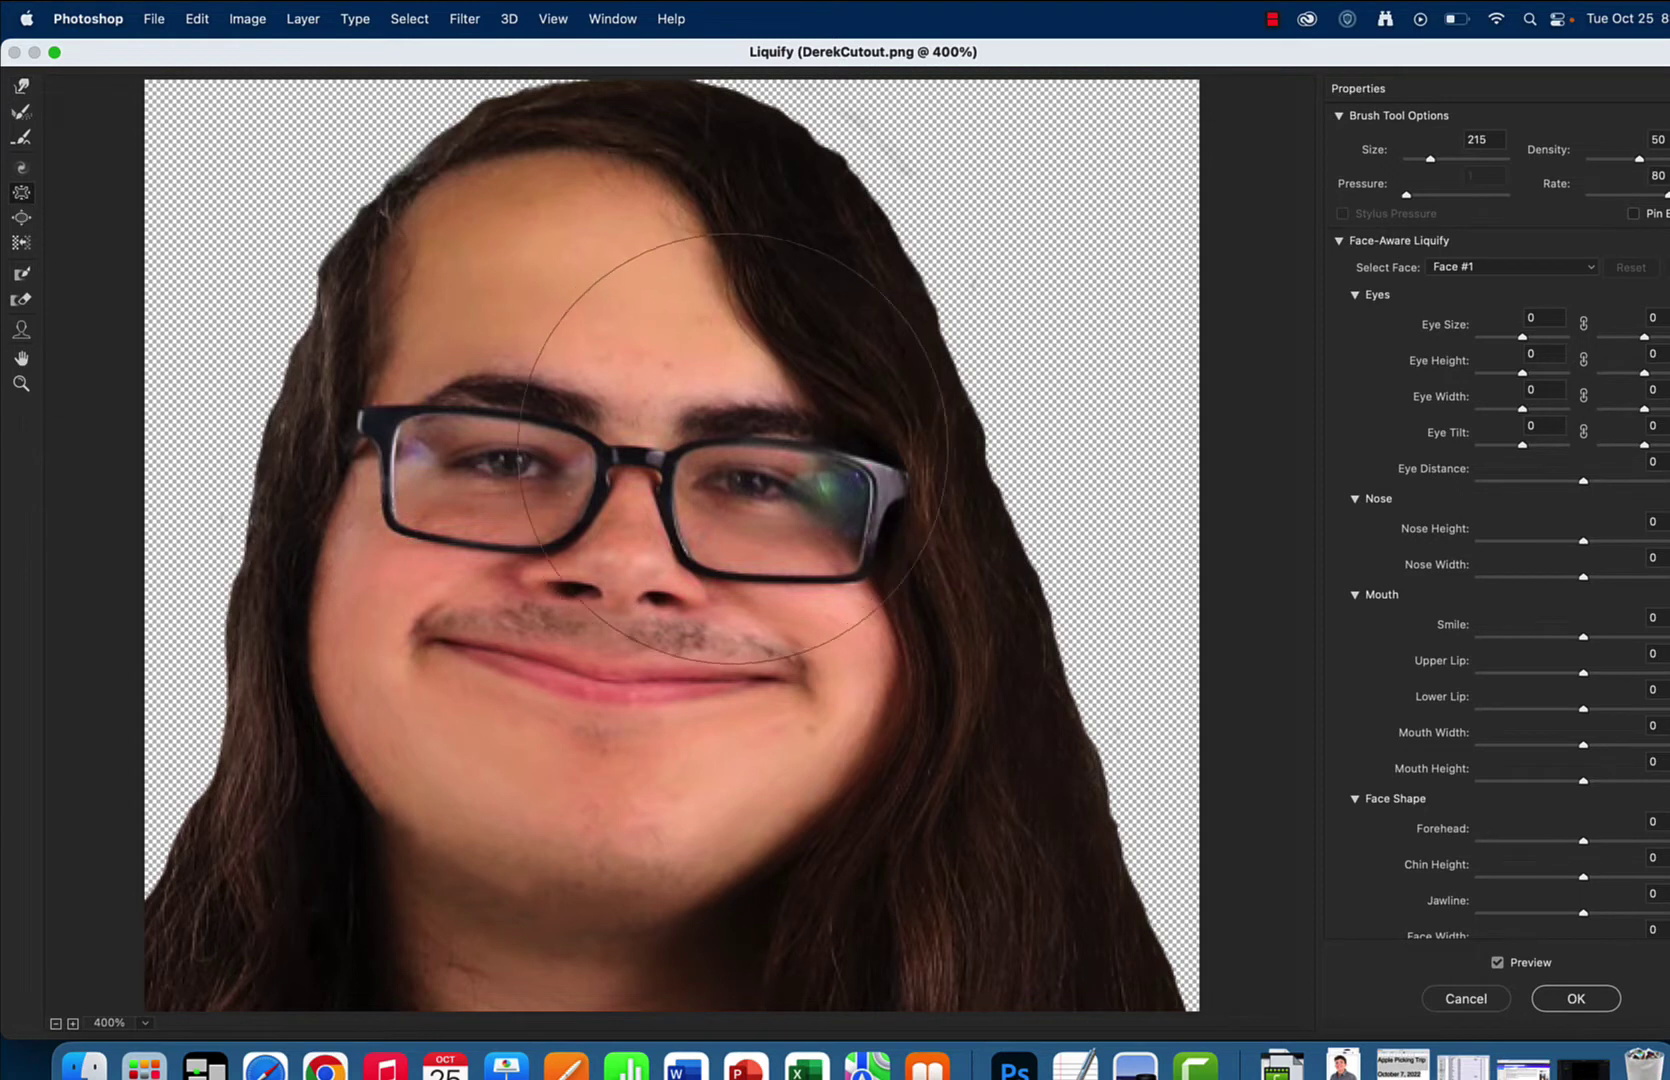
{"action": "mouse_move", "coordinate": [510, 474]}
{"action": "left_mouse_down"}
{"action": "mouse_move", "coordinate": [499, 484]}
{"action": "mouse_move", "coordinate": [757, 498]}
{"action": "left_mouse_up"}
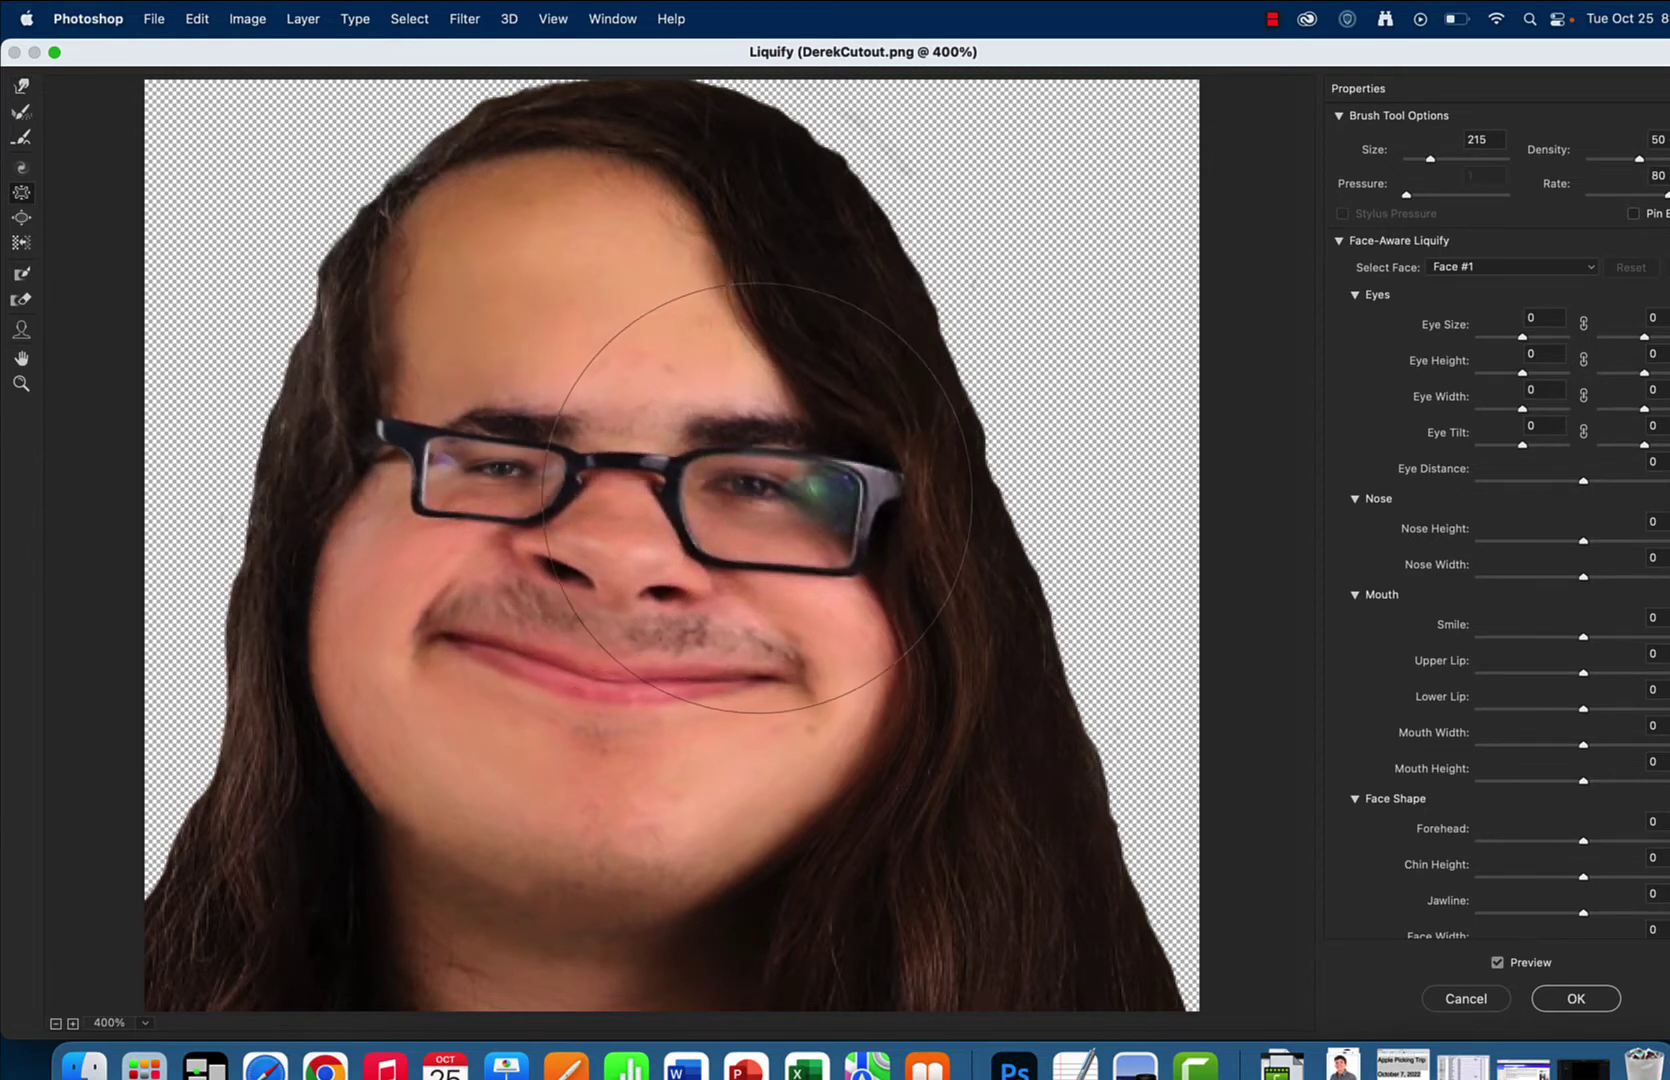
{"action": "key", "text": "super+z"}
{"action": "key", "text": "super+z"}
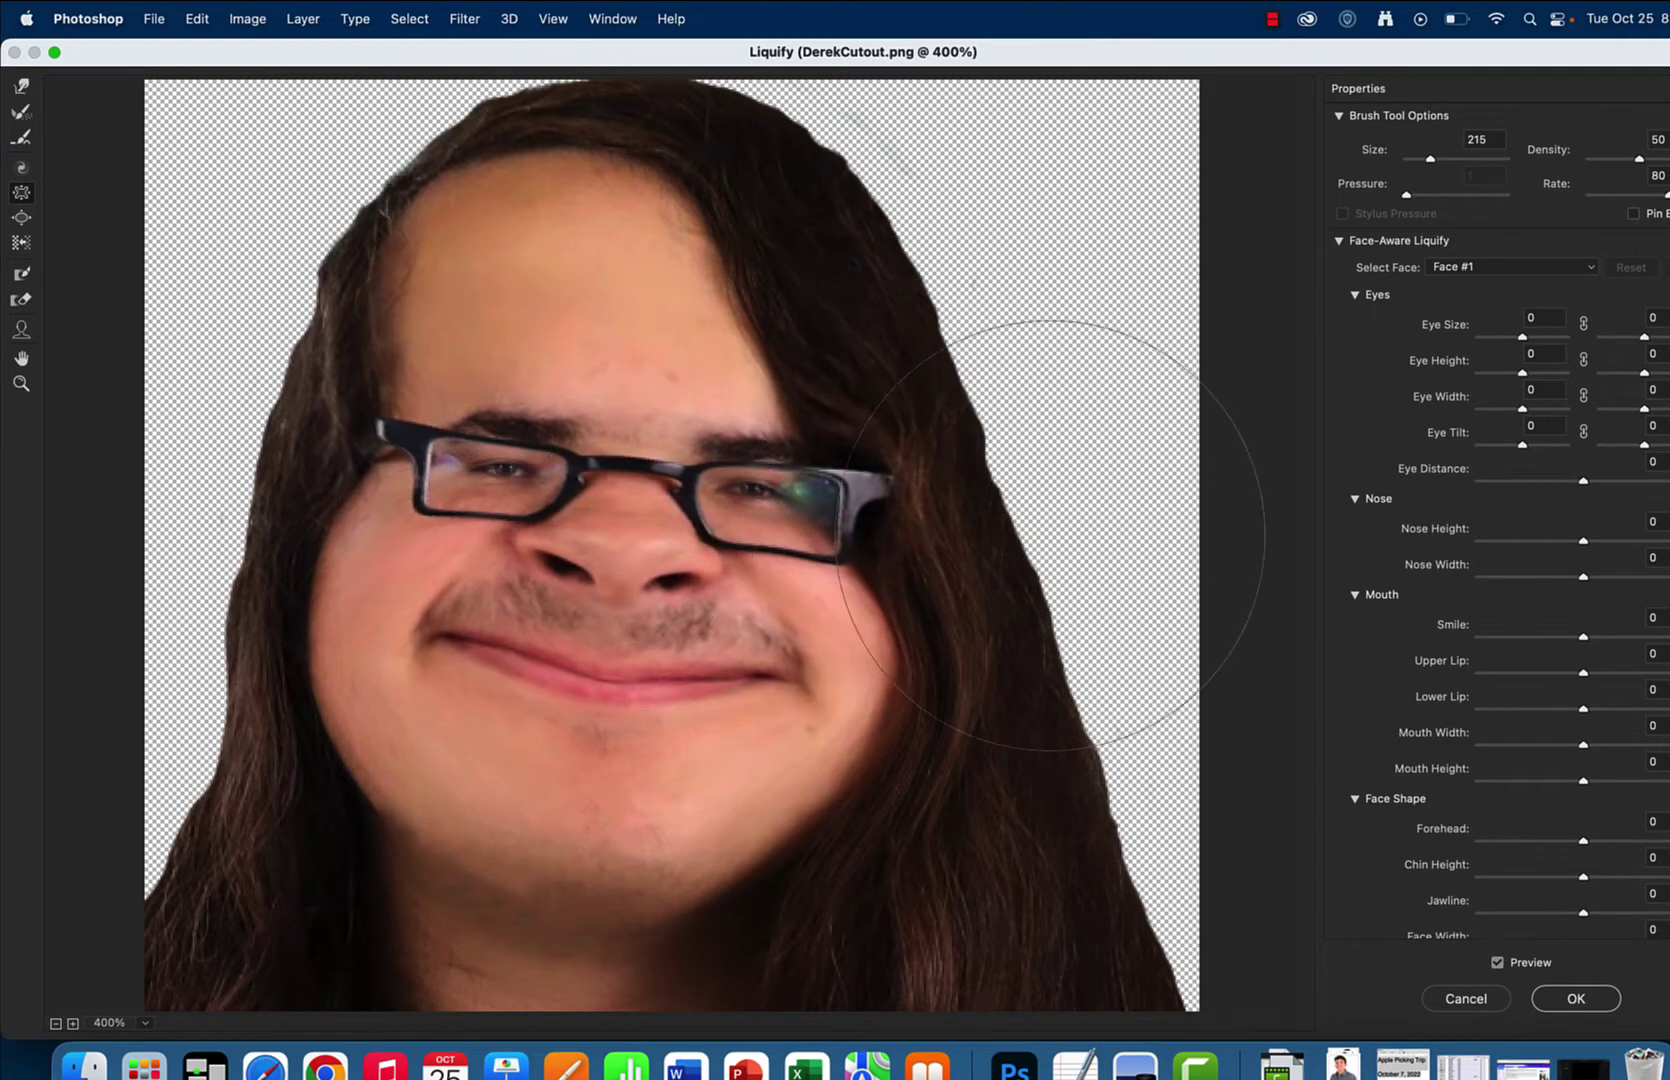
{"action": "left_click", "coordinate": [1603, 999]}
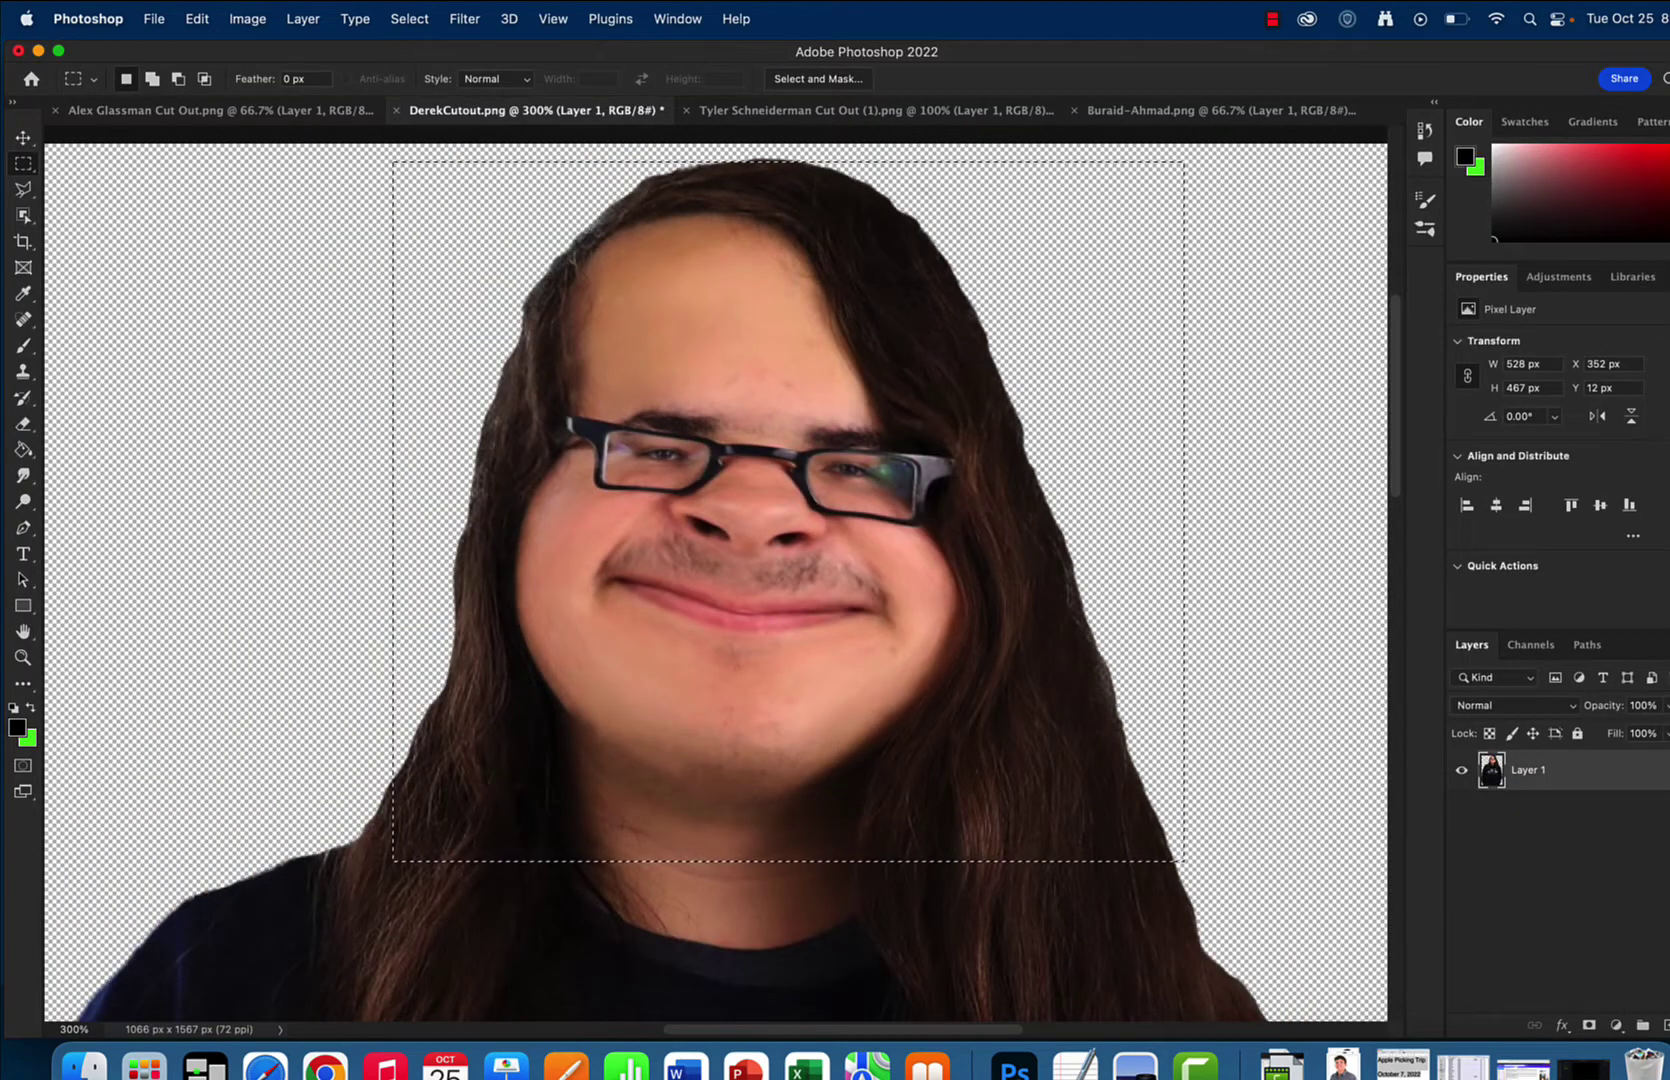
{"action": "key", "text": "super+d"}
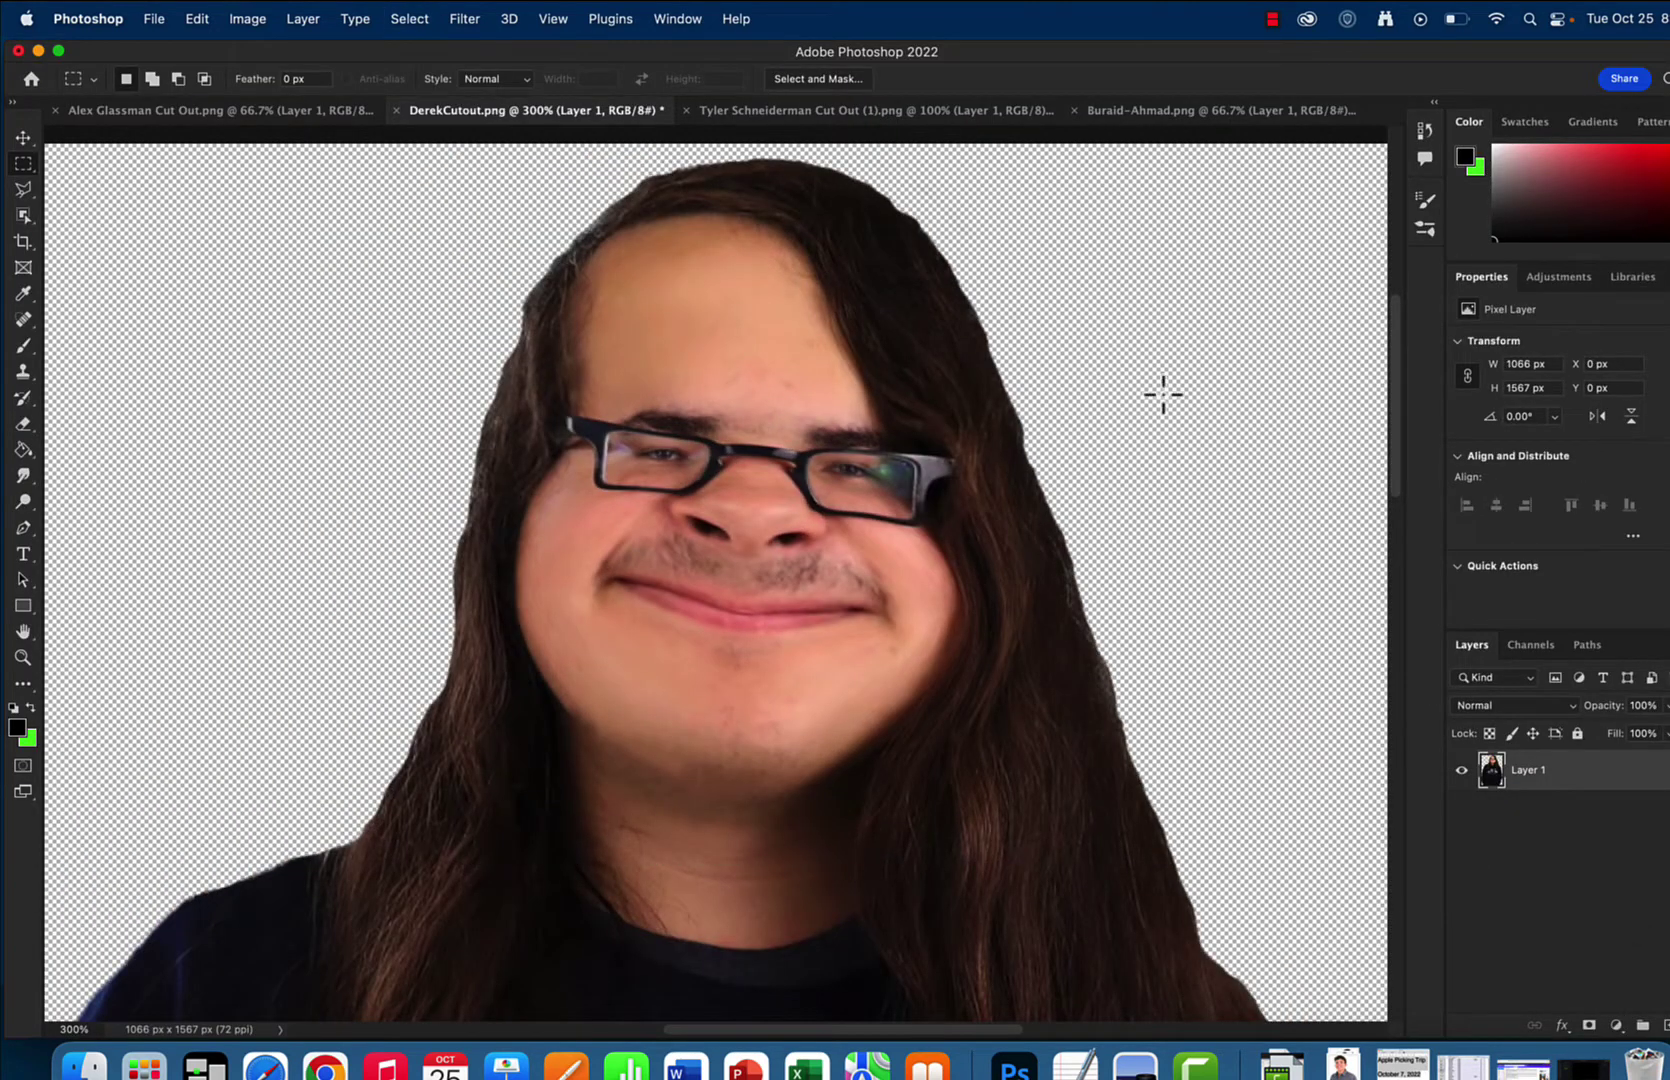
Select the left man's head in the two-person cutout and stretch his ear up and outward.
{"action": "left_click", "coordinate": [893, 111]}
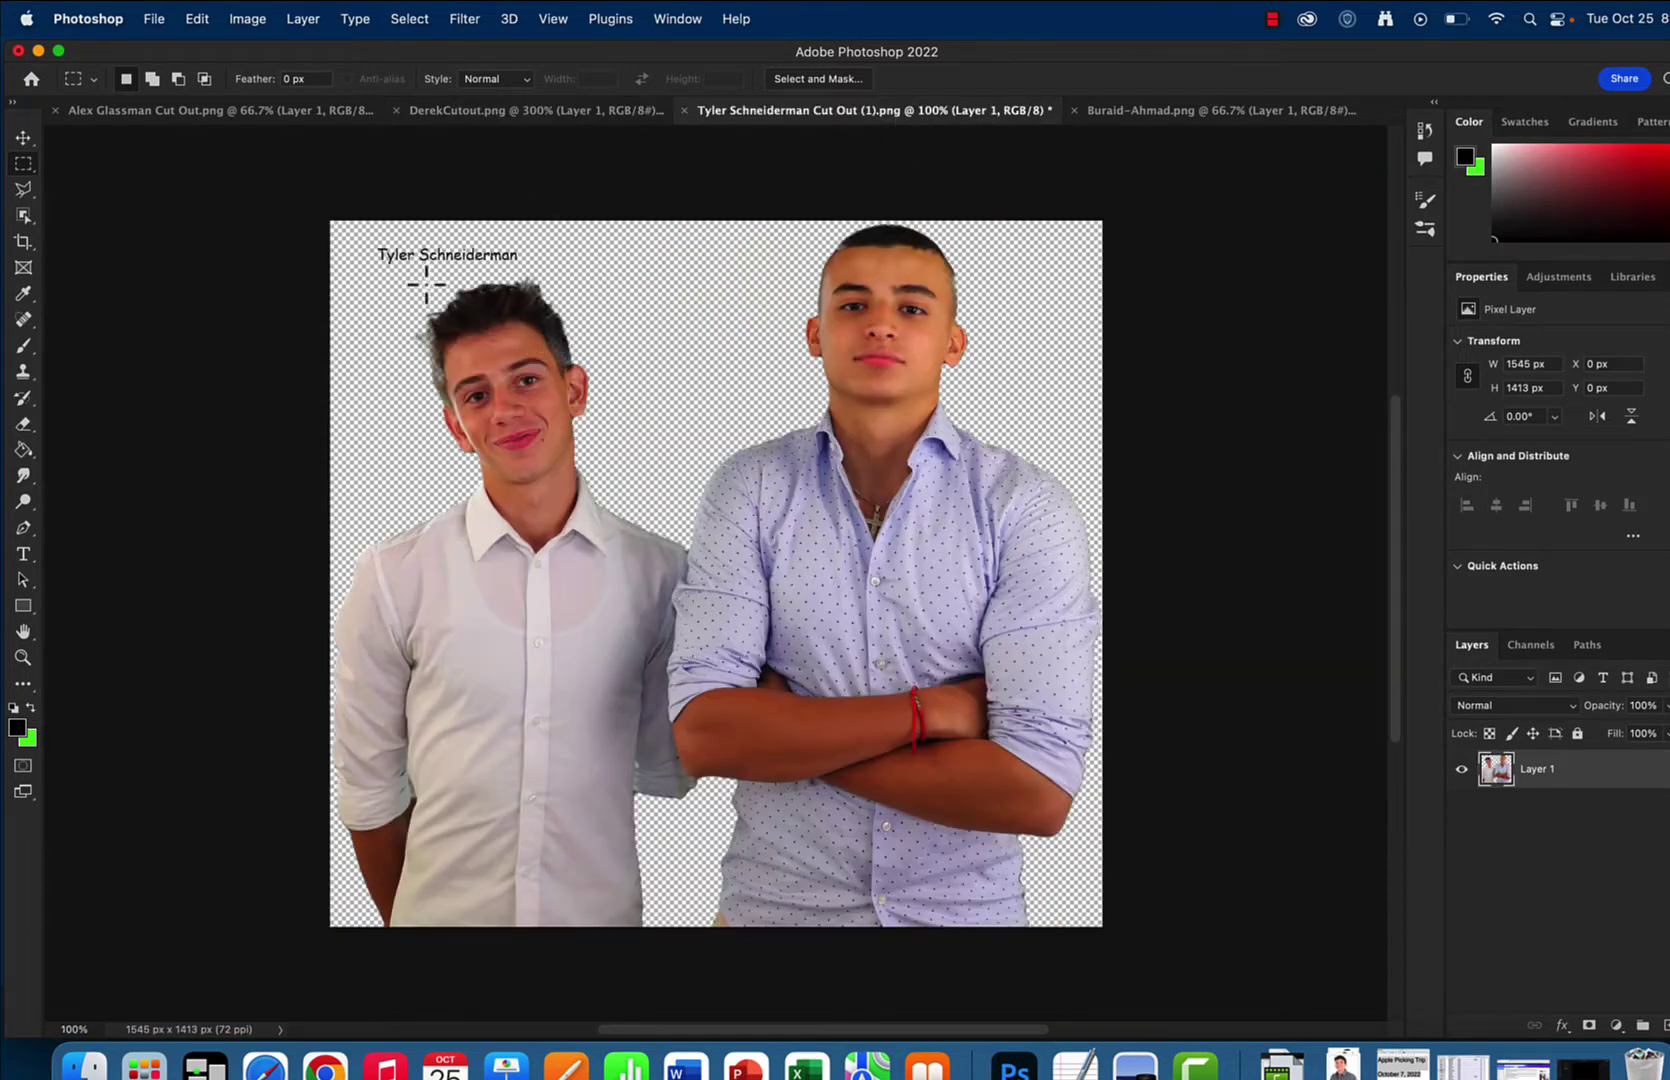
{"action": "left_click_drag", "start_coordinate": [415, 283], "coordinate": [633, 508]}
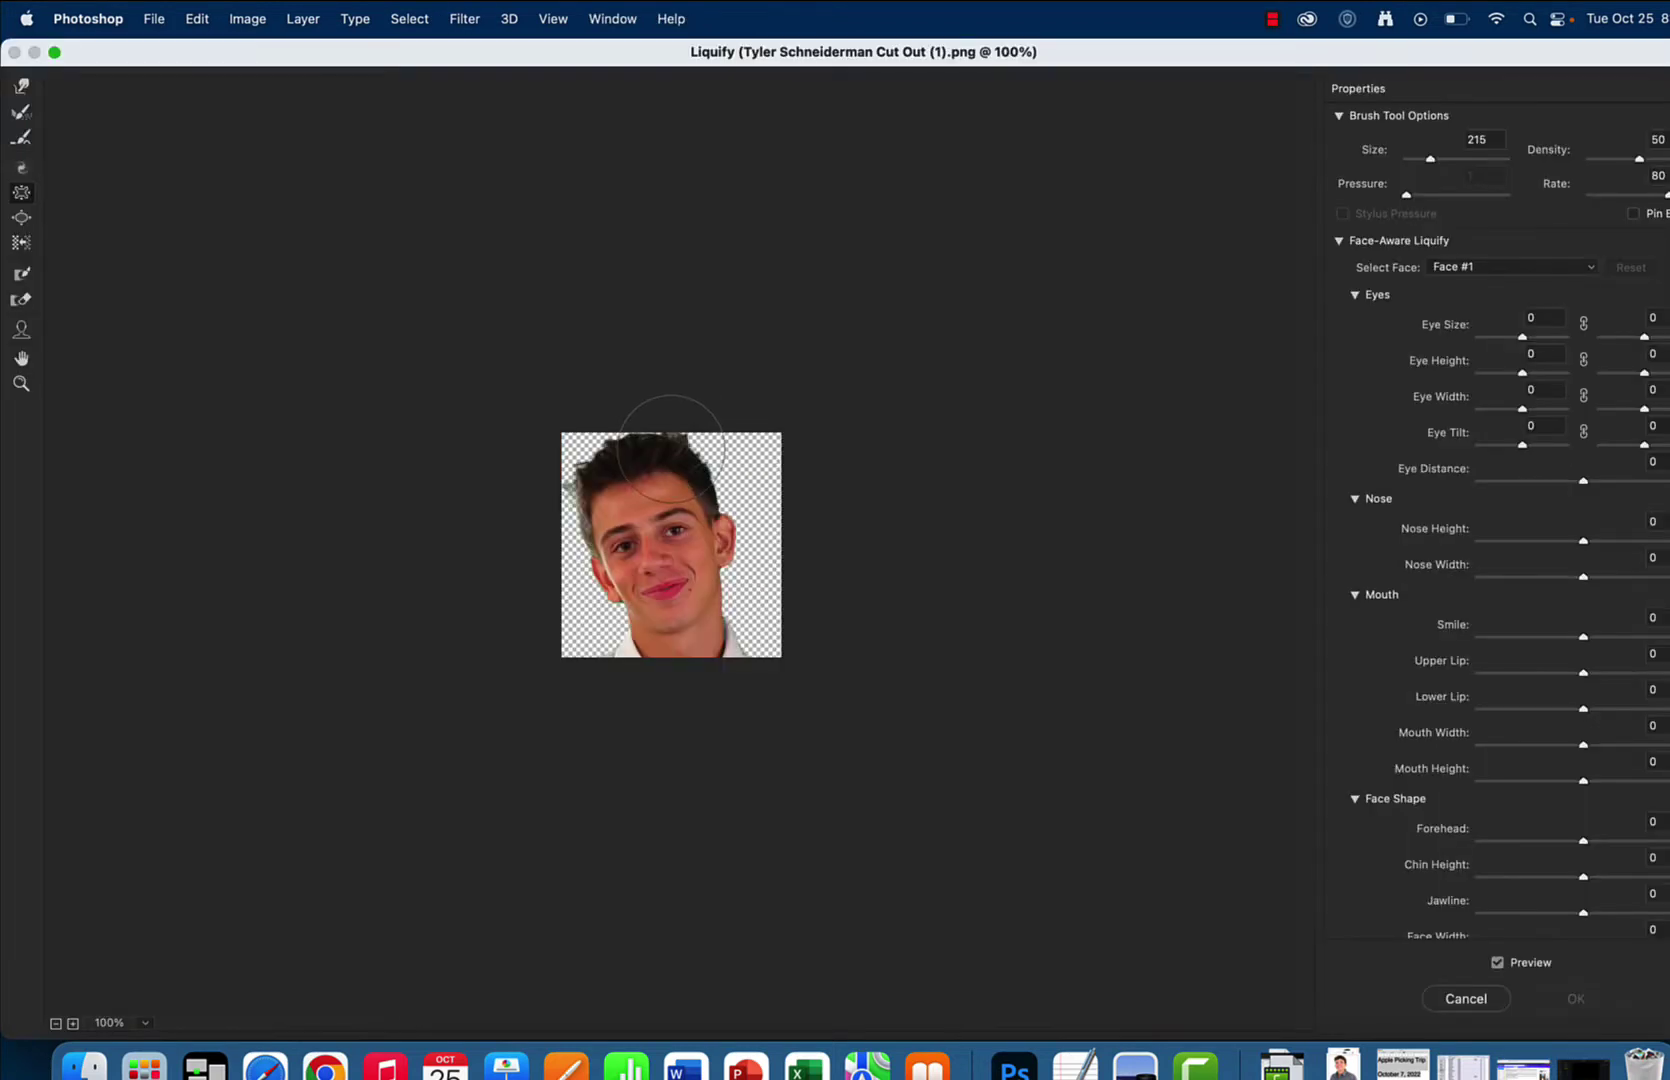
{"action": "left_click", "coordinate": [642, 523]}
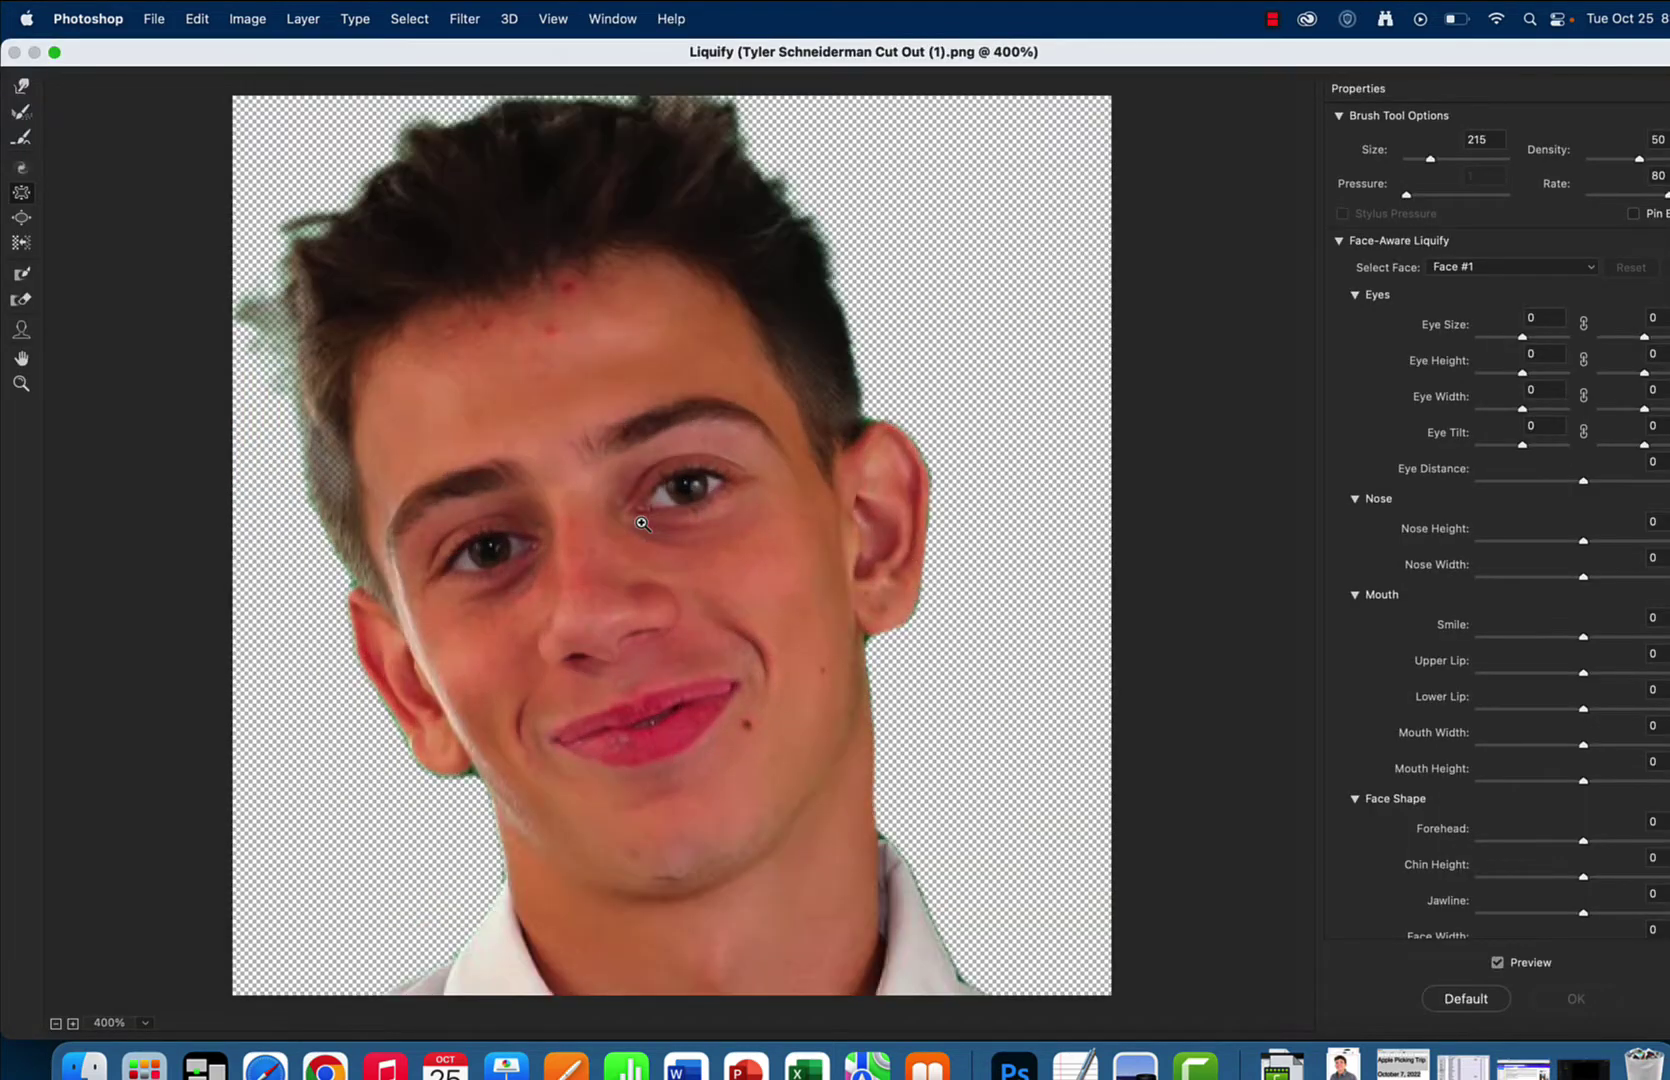
{"action": "left_click", "coordinate": [22, 87]}
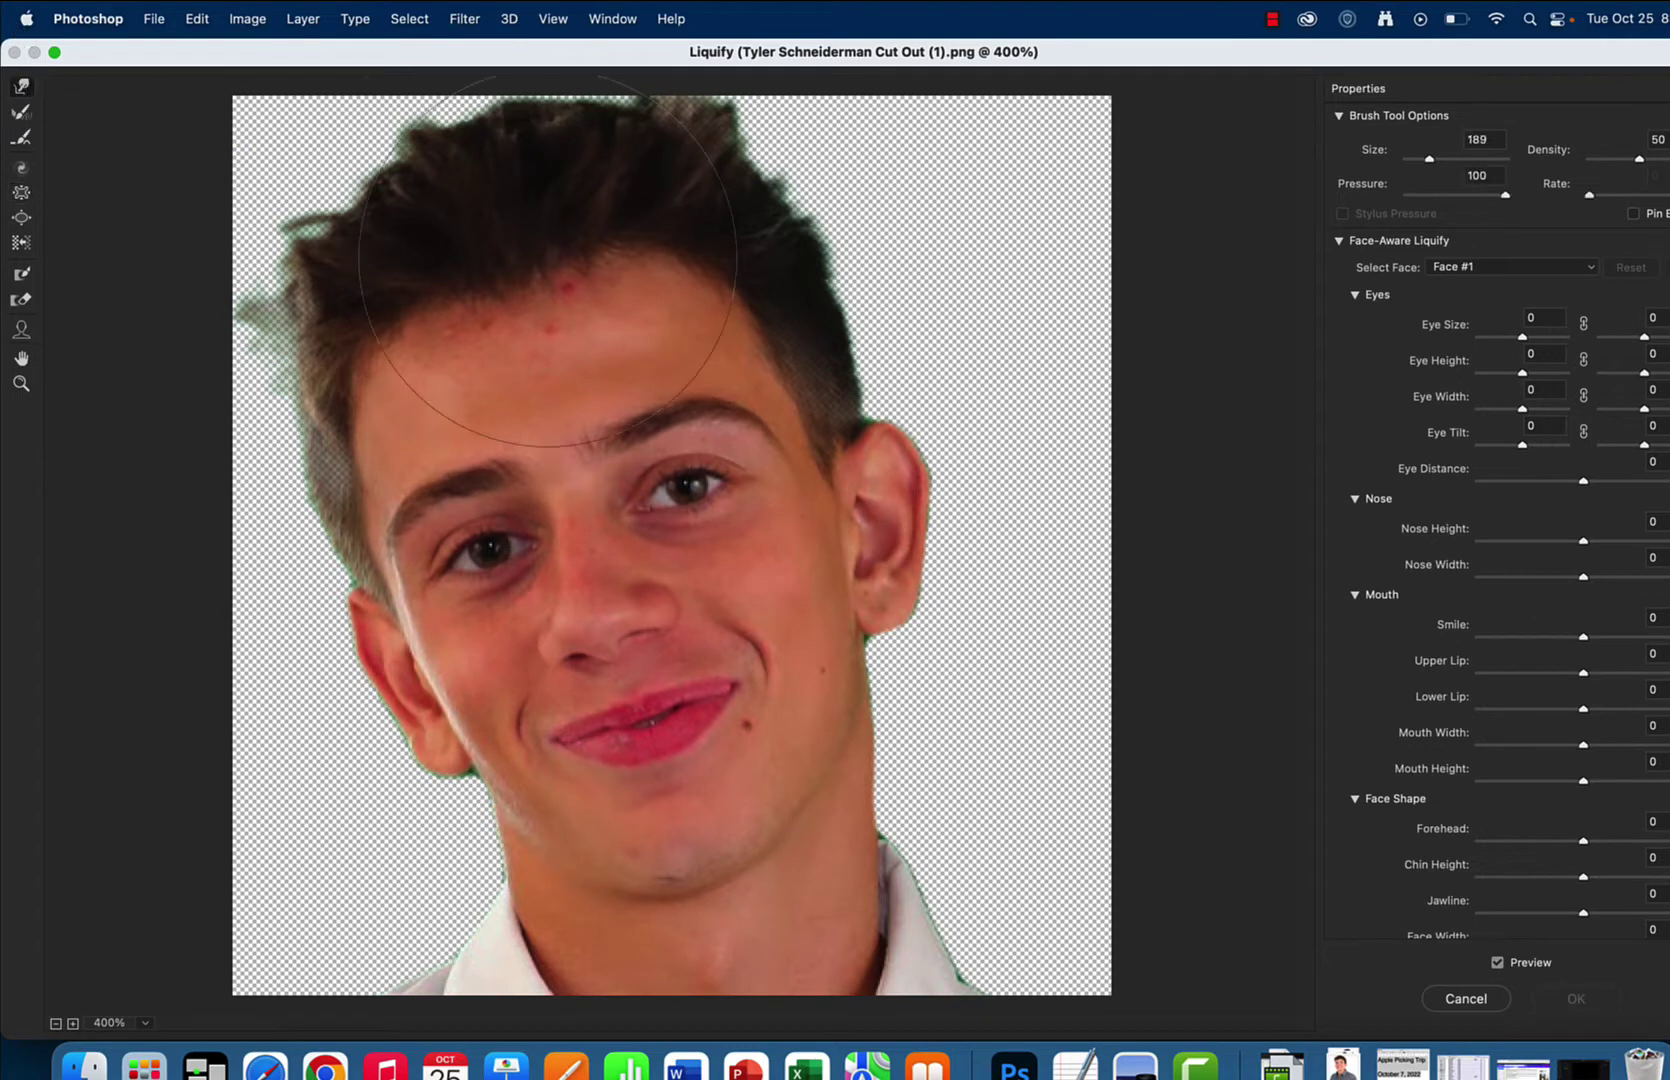
{"action": "mouse_move", "coordinate": [876, 466]}
{"action": "left_mouse_down"}
{"action": "mouse_move", "coordinate": [1025, 328]}
{"action": "mouse_move", "coordinate": [950, 373]}
{"action": "left_mouse_up"}
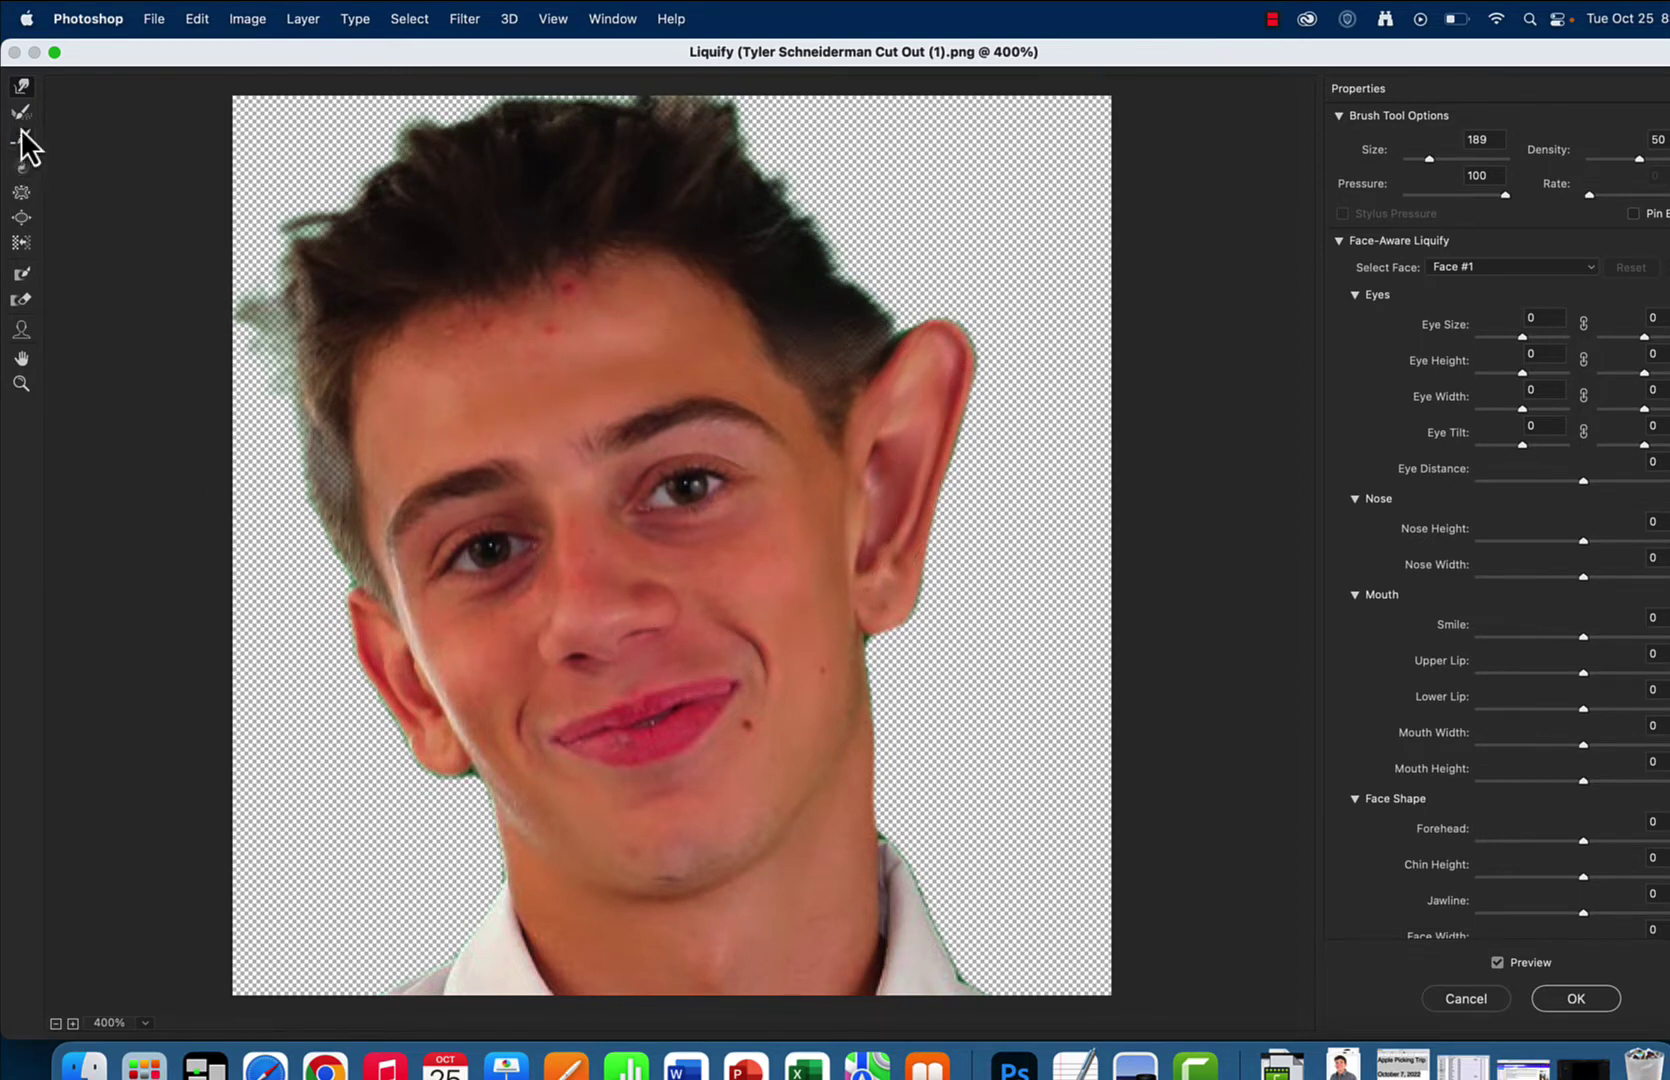
Pucker the eye, brow and nose, then Bloat the lips at brush size 273 and apply.
{"action": "left_click", "coordinate": [21, 192]}
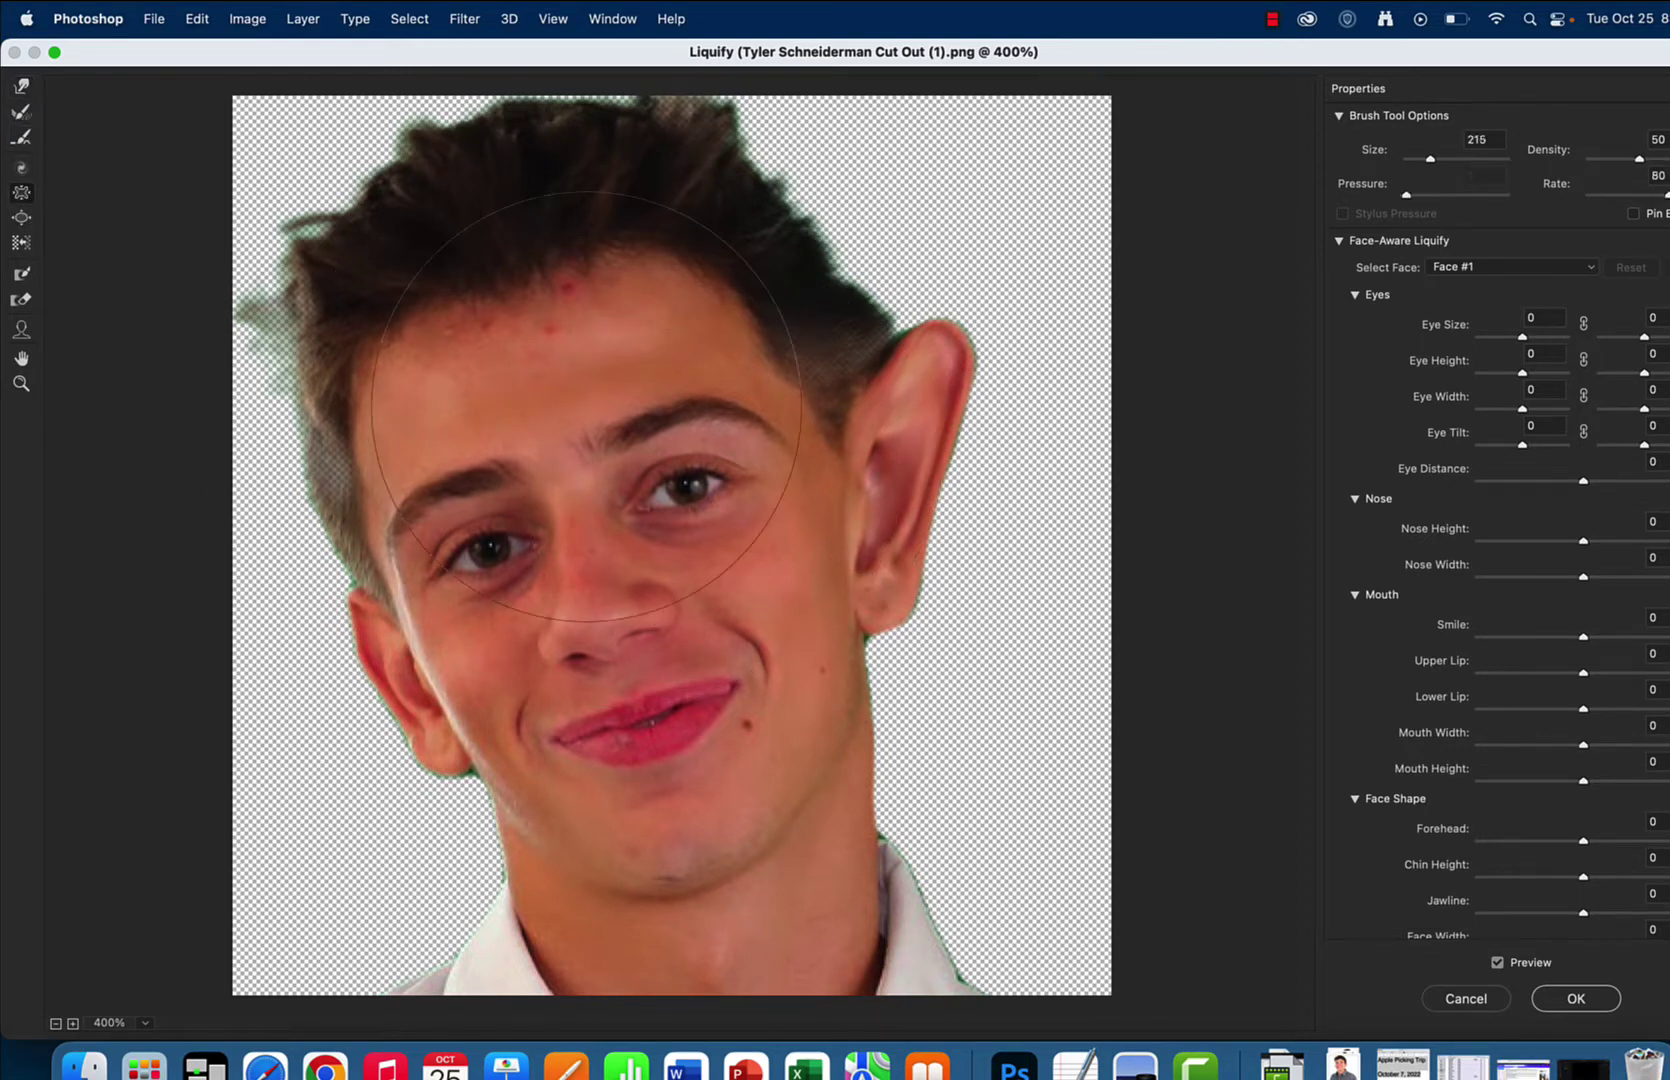
{"action": "left_click_drag", "start_coordinate": [582, 505], "coordinate": [582, 505]}
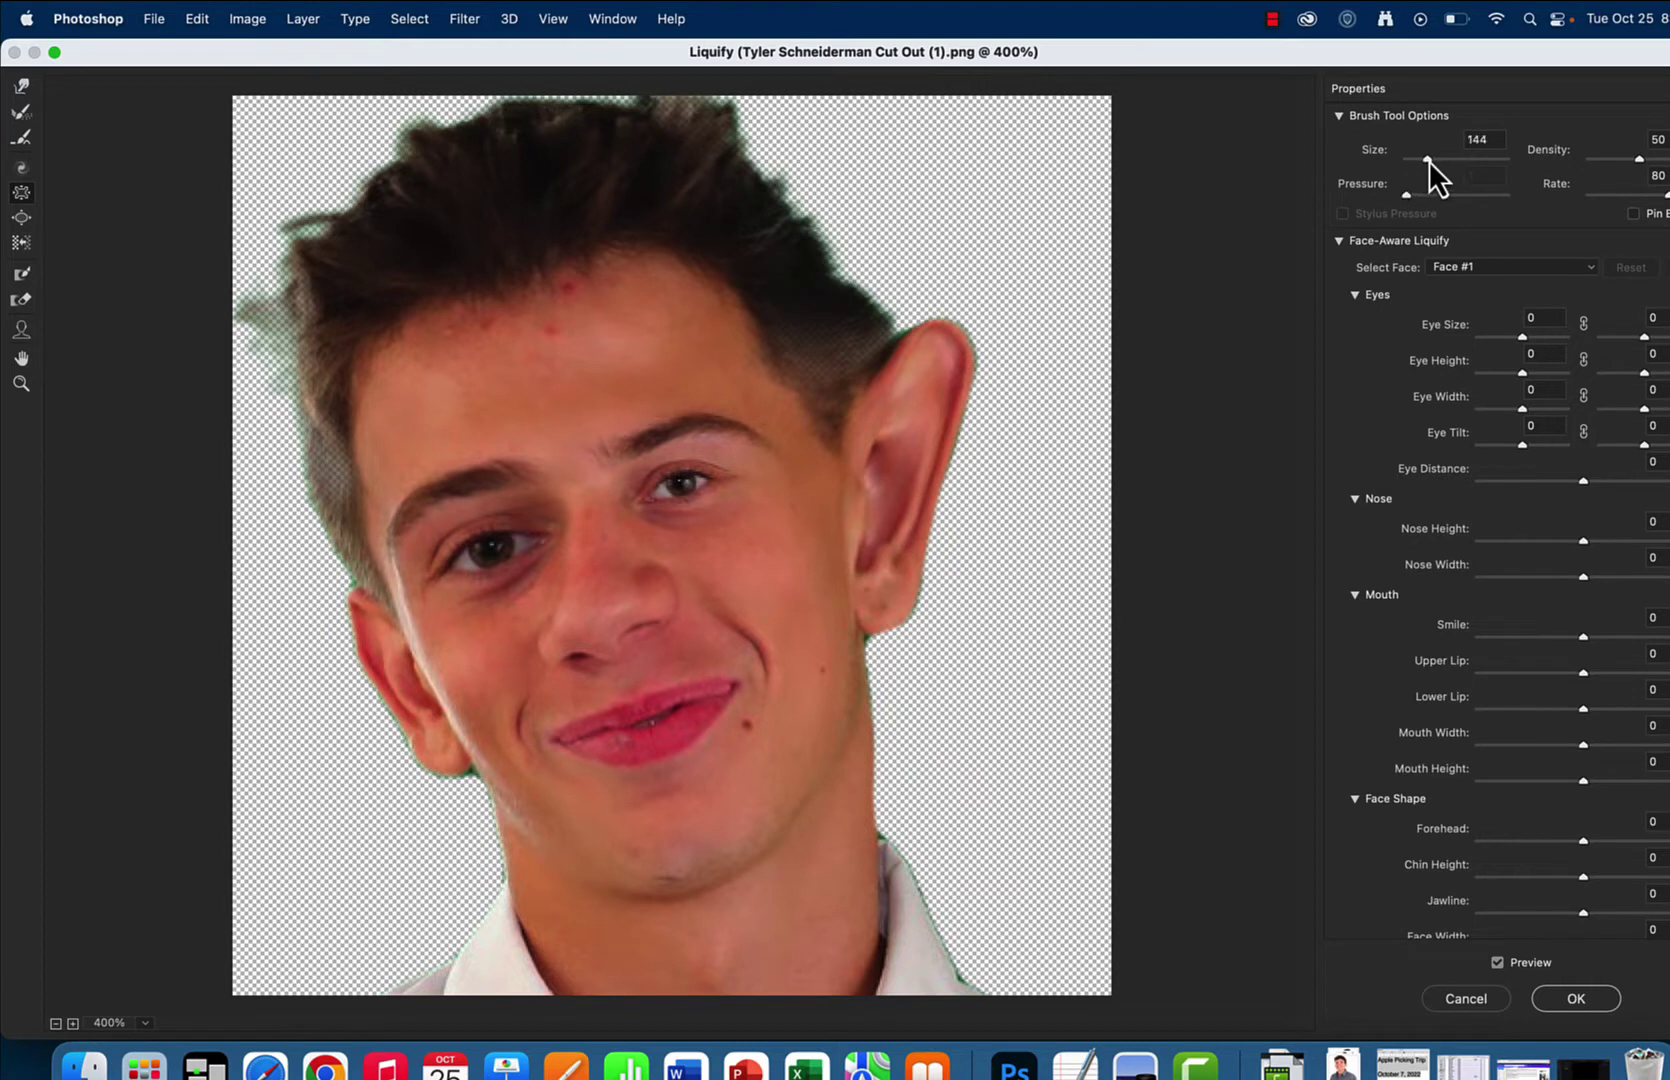
{"action": "left_click_drag", "start_coordinate": [560, 525], "coordinate": [541, 538]}
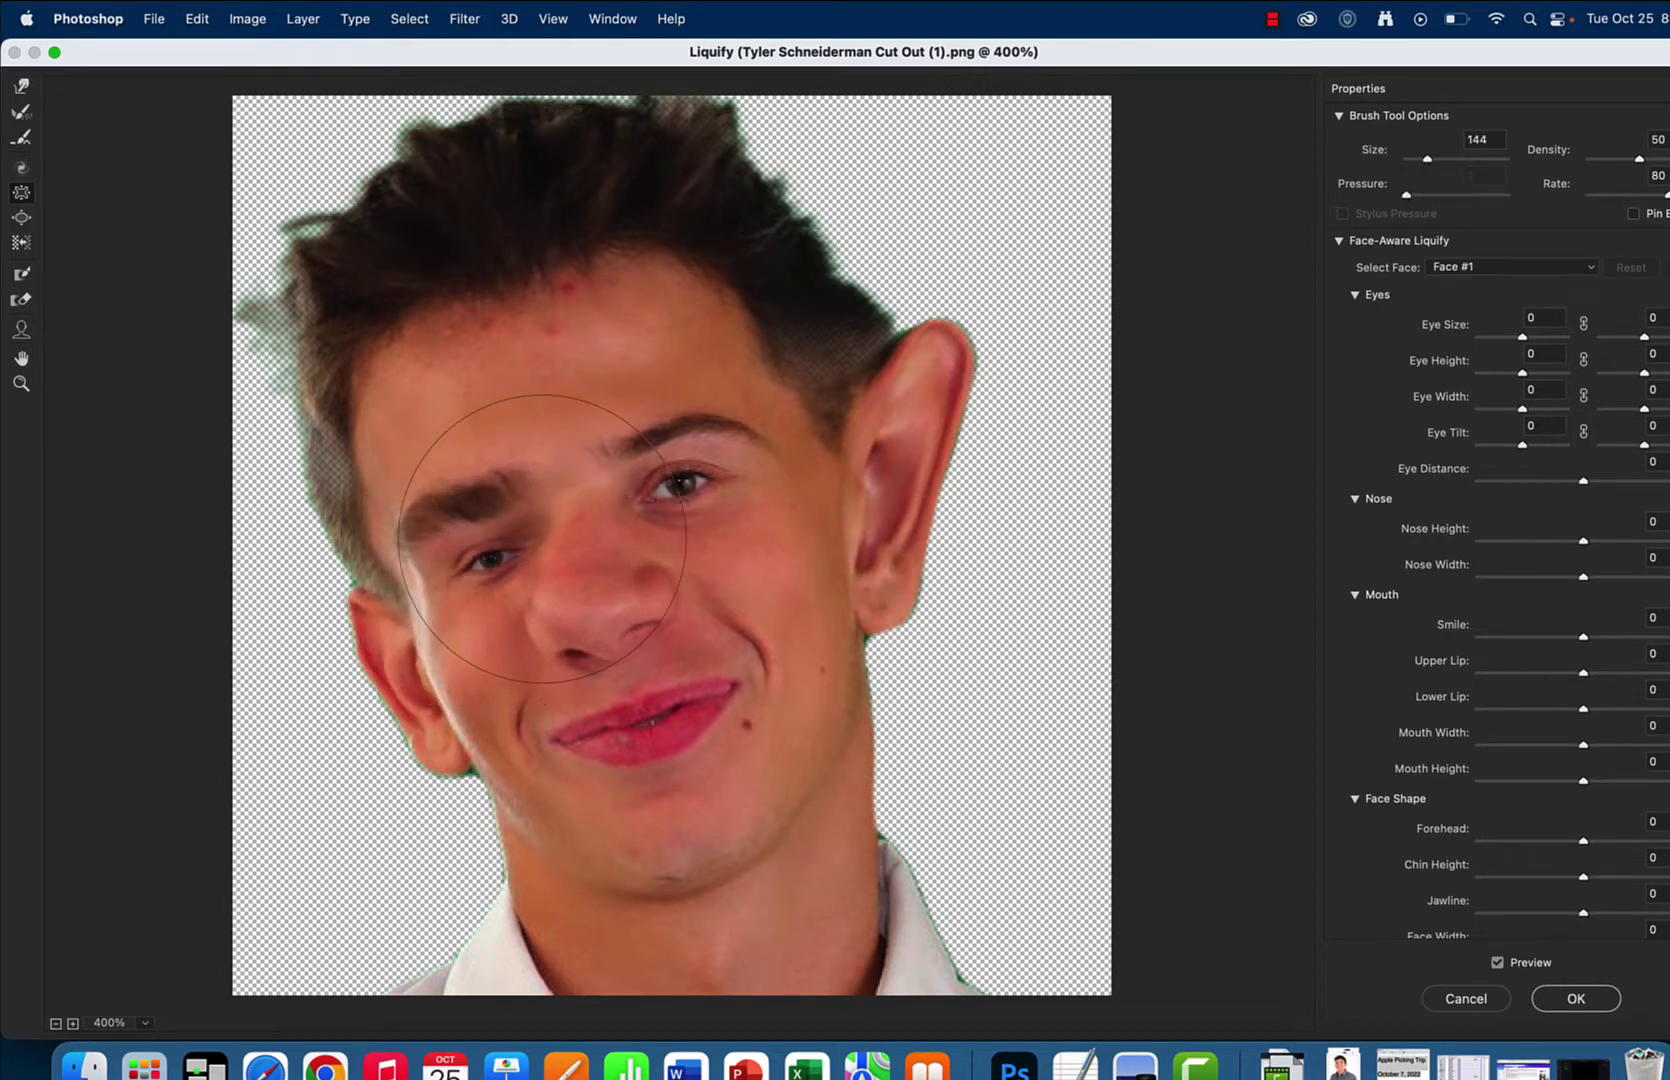
{"action": "left_click", "coordinate": [21, 217]}
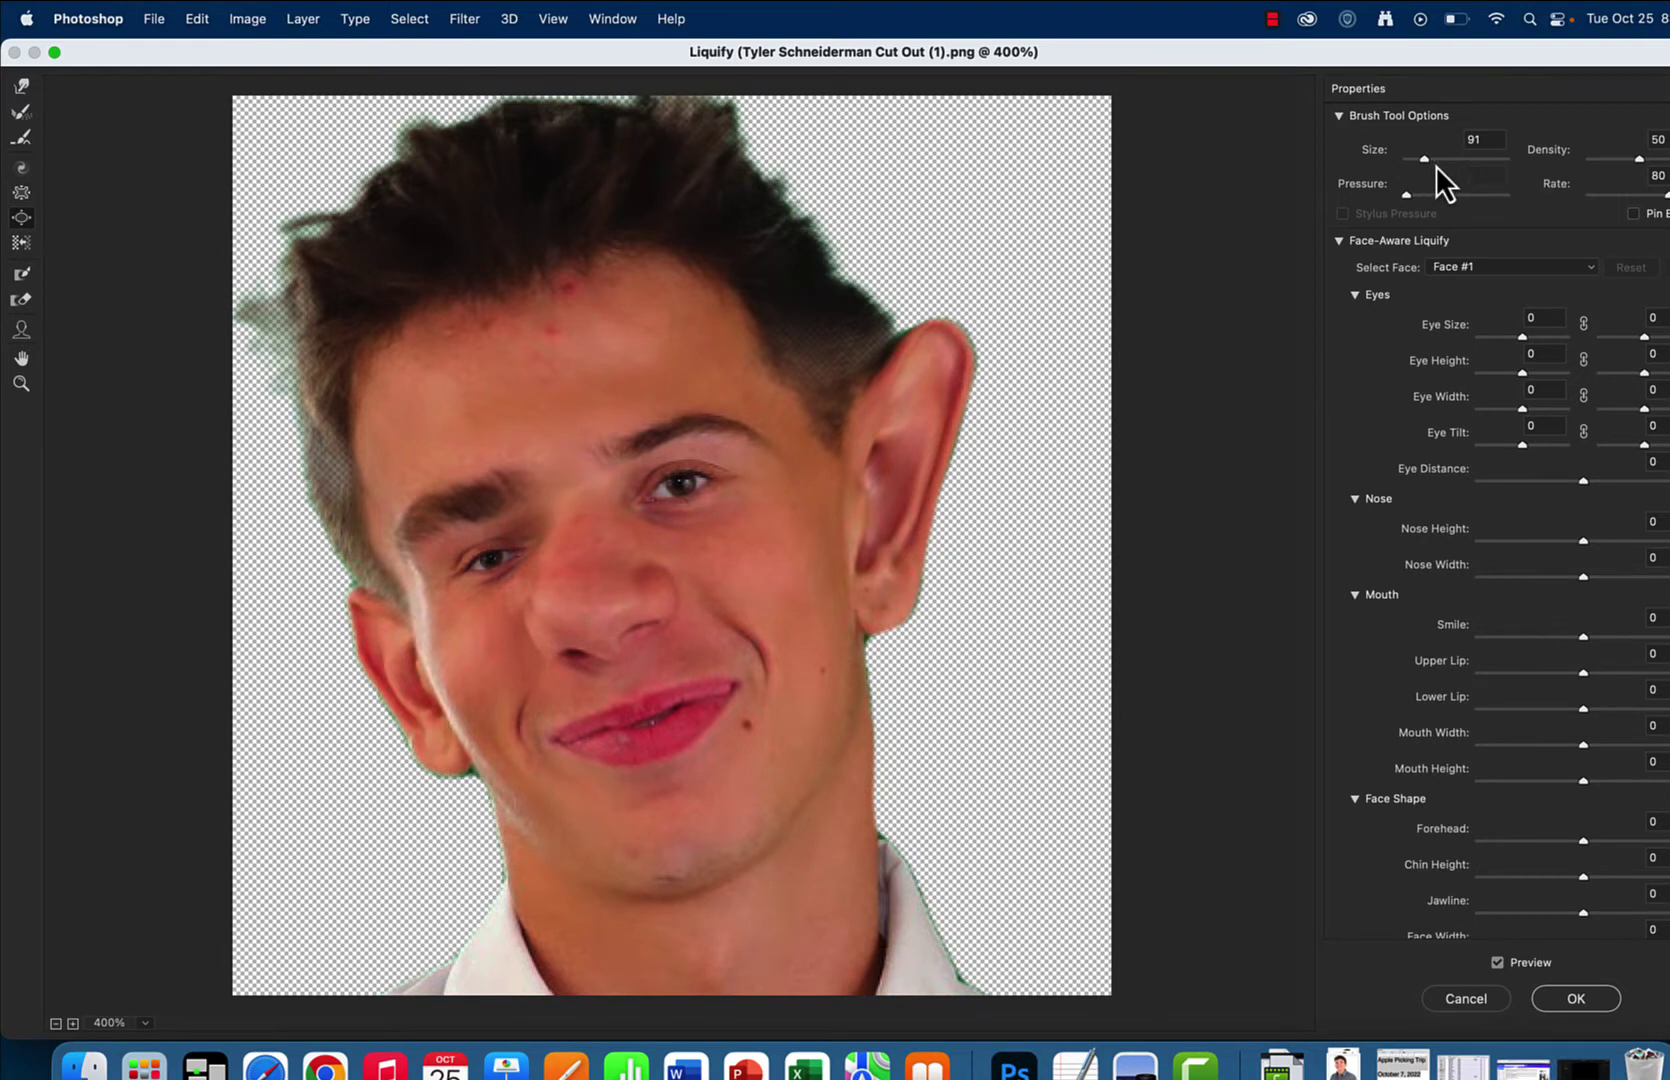
{"action": "left_click_drag", "start_coordinate": [1440, 162], "coordinate": [1435, 163]}
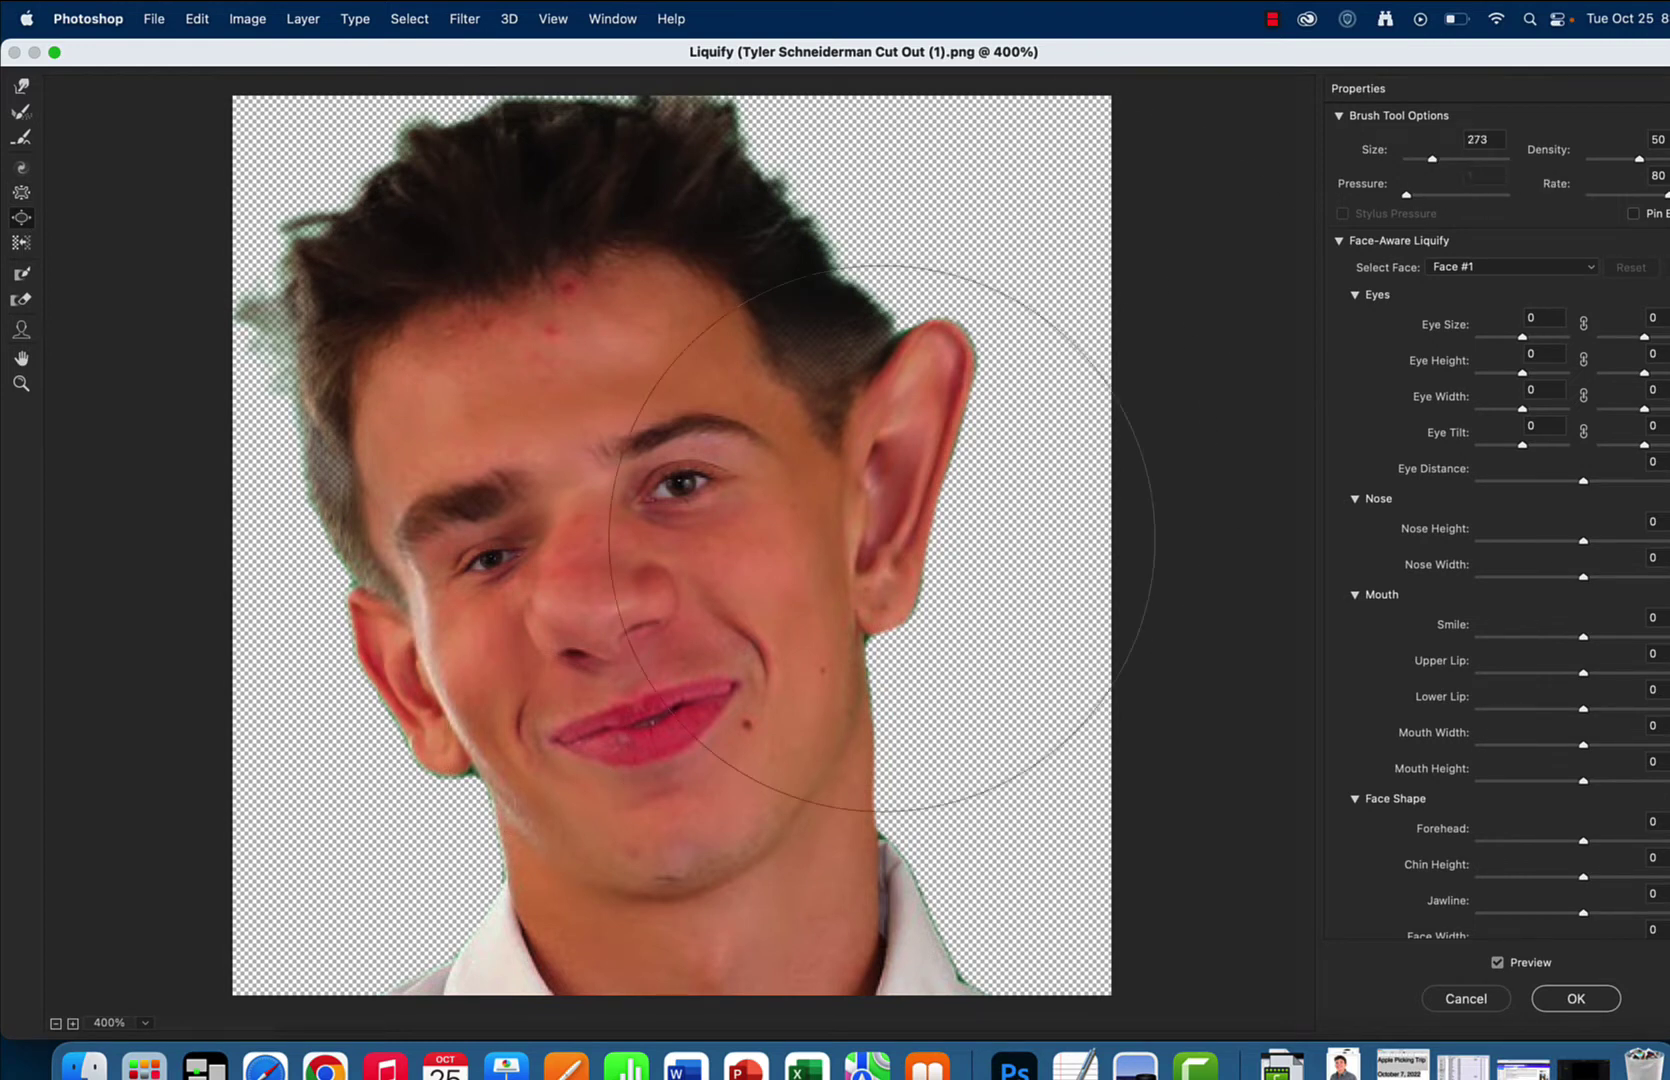
{"action": "left_click_drag", "start_coordinate": [634, 727], "coordinate": [638, 725]}
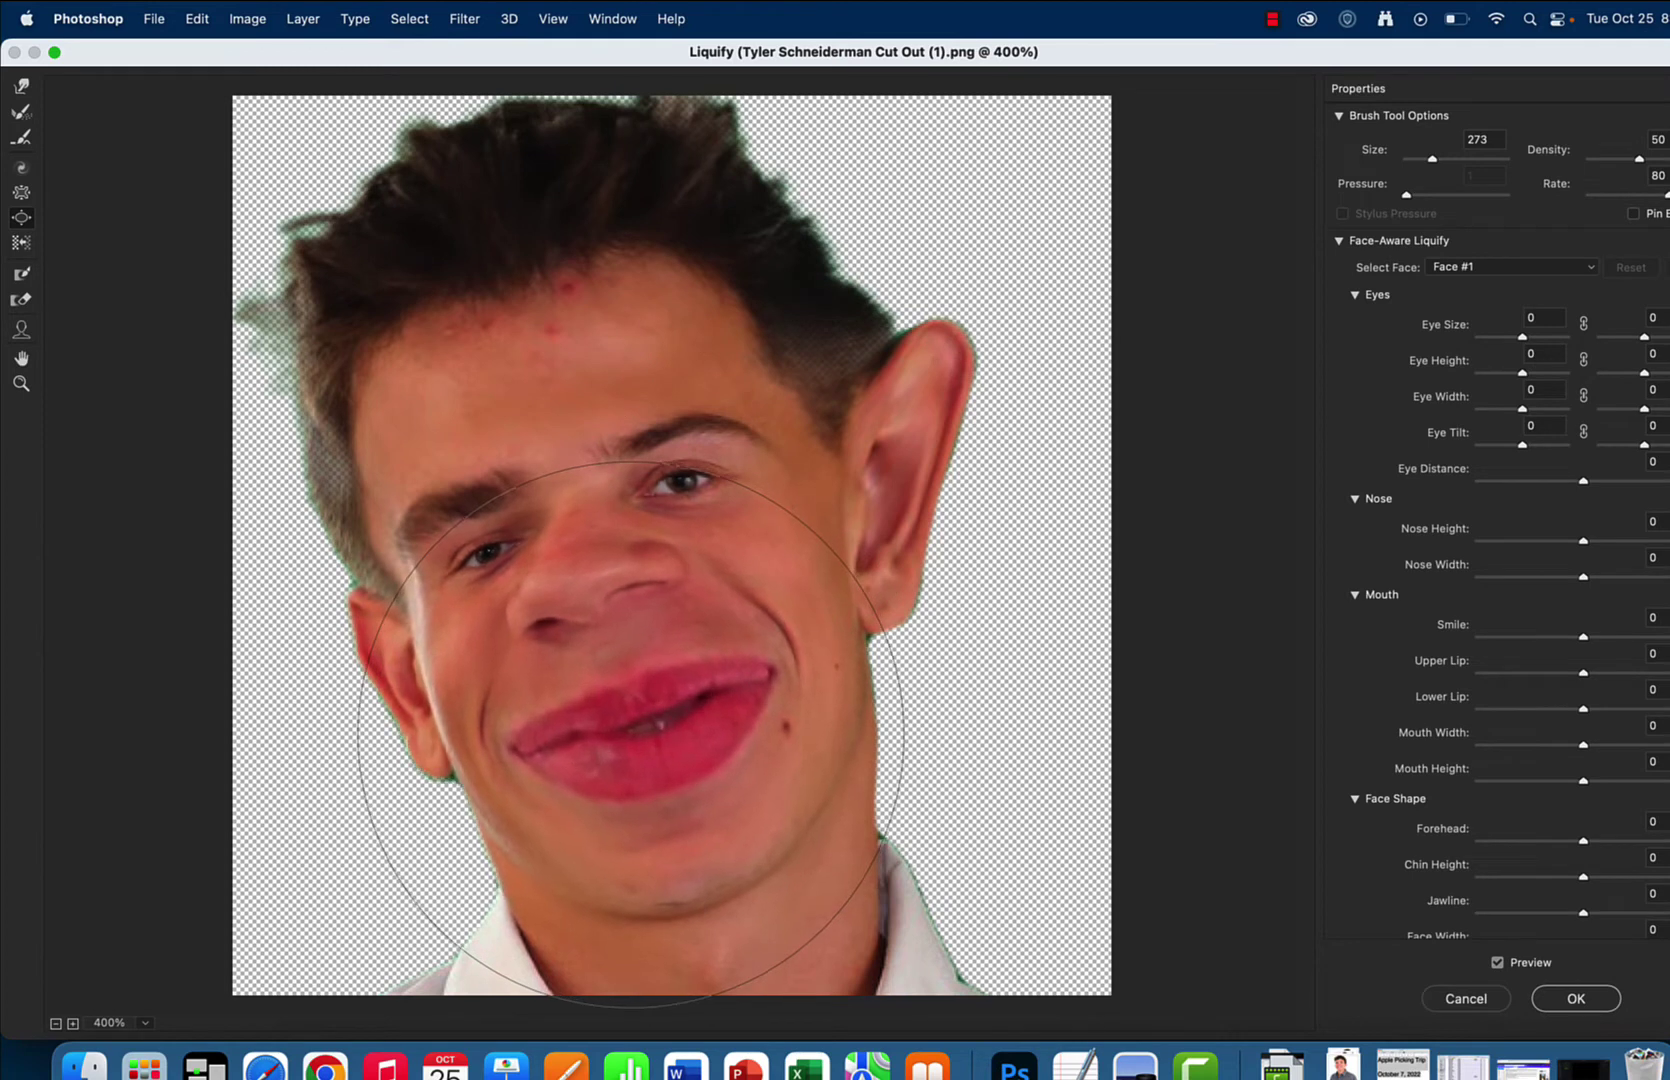
{"action": "left_click", "coordinate": [1592, 1004]}
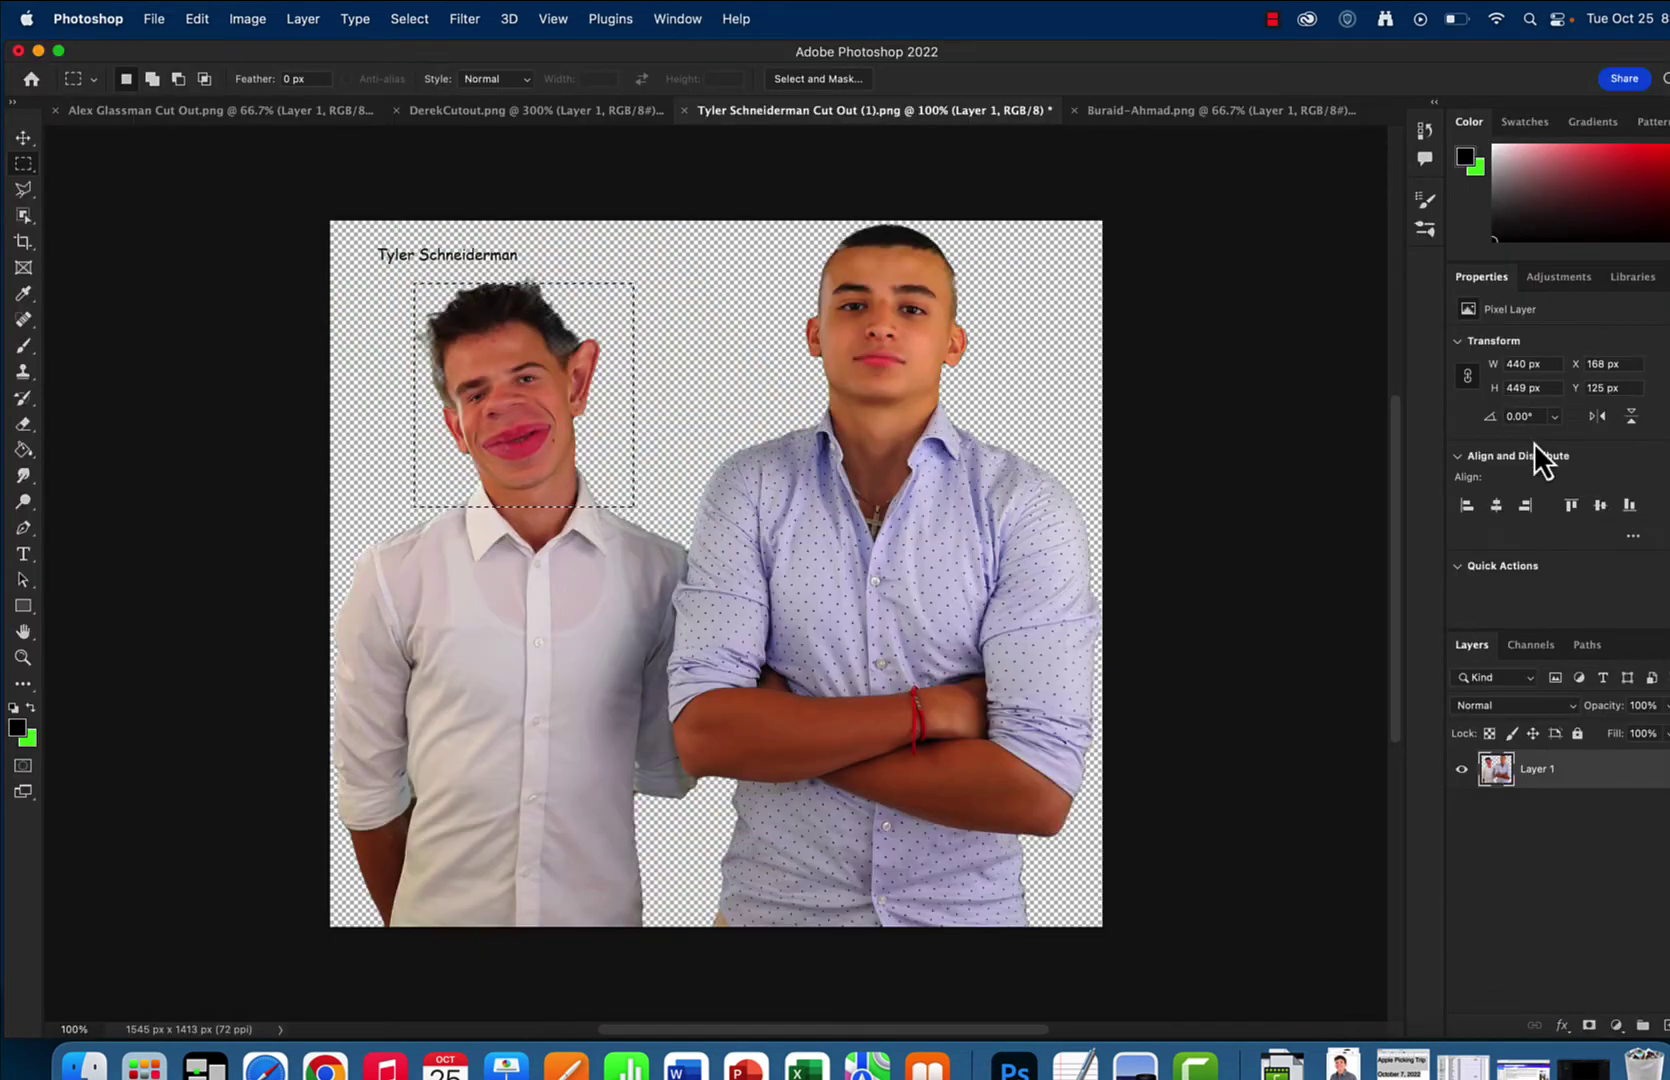
Deselect, then open LIQUIFY emotions.jpg from Downloads sorted by Date Added.
{"action": "key", "text": "super+d"}
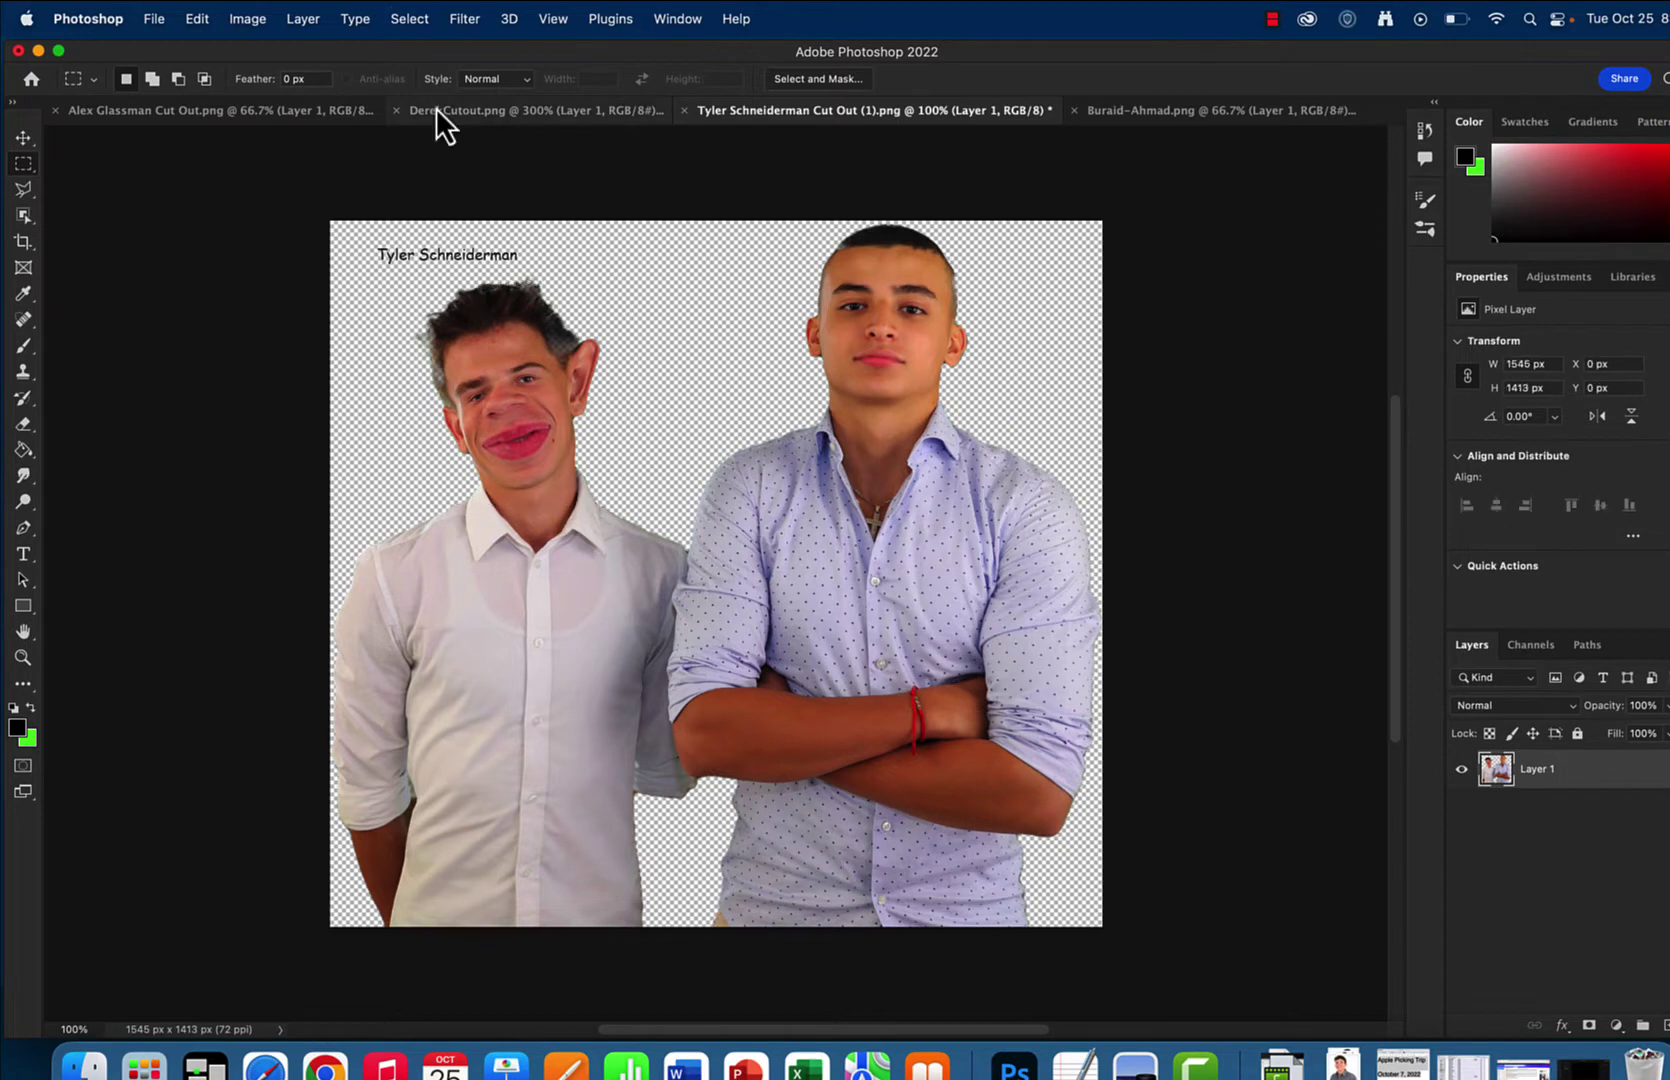
{"action": "left_click", "coordinate": [155, 26]}
{"action": "left_click", "coordinate": [155, 76]}
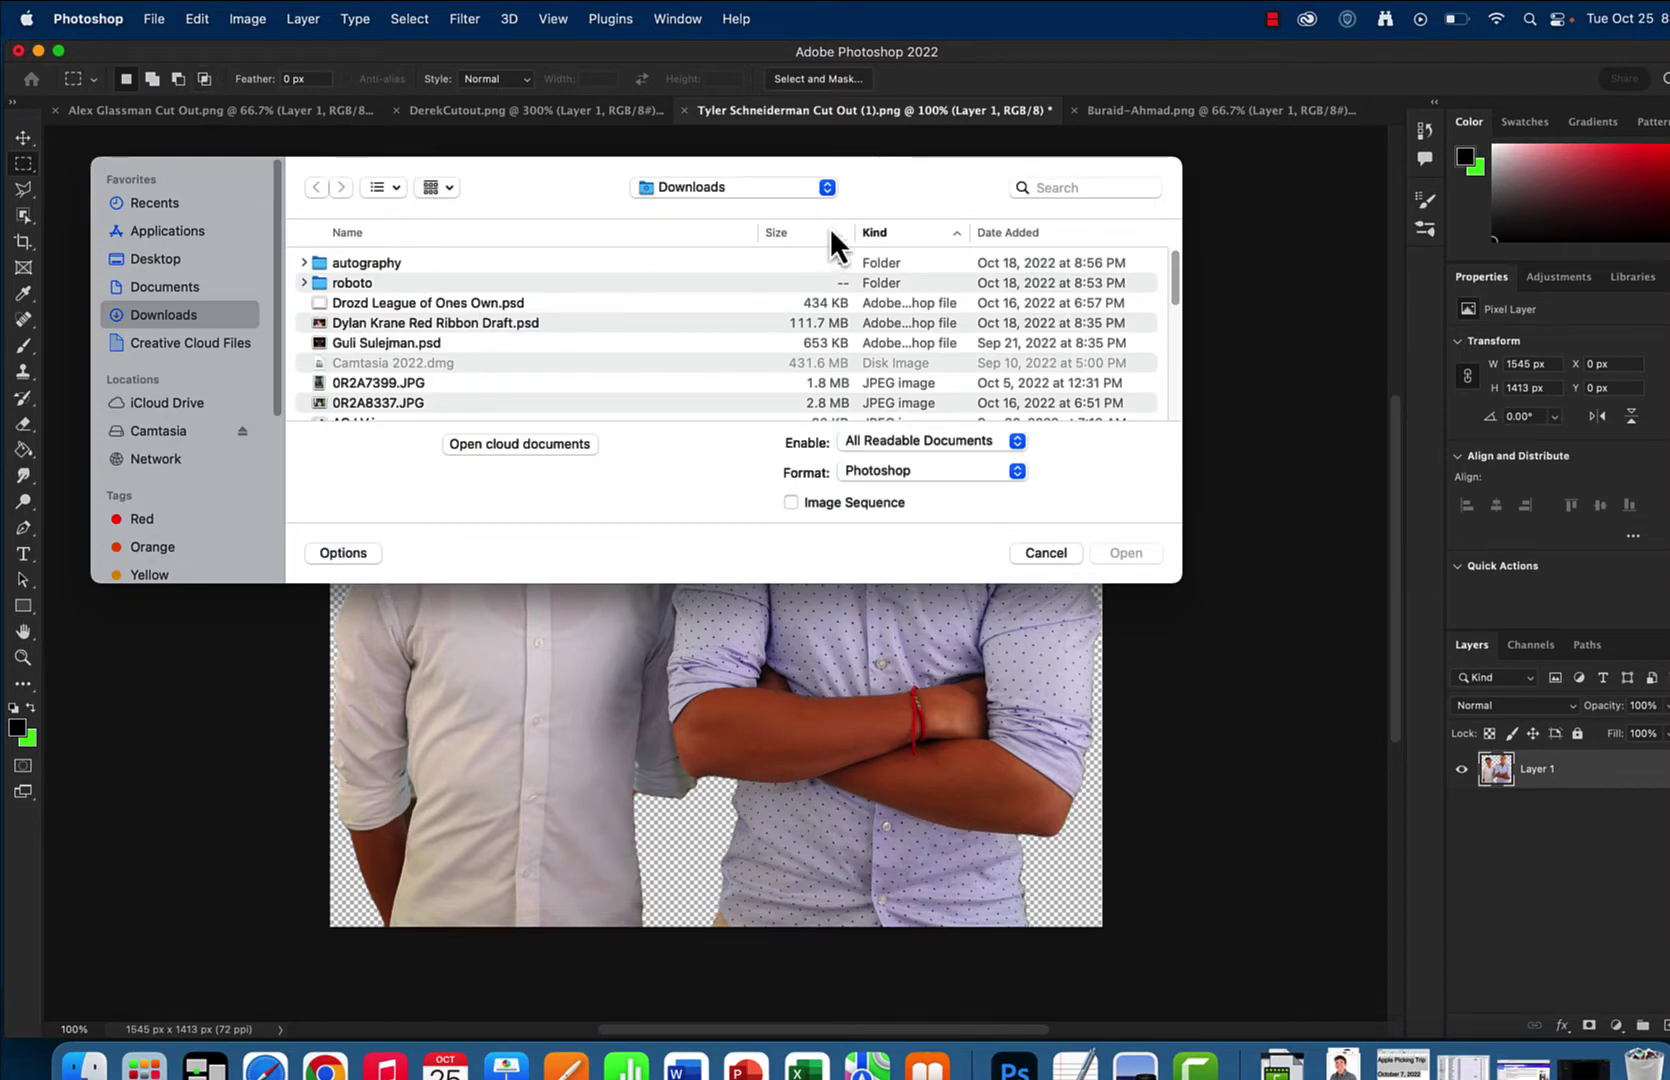
{"action": "left_click", "coordinate": [1016, 232]}
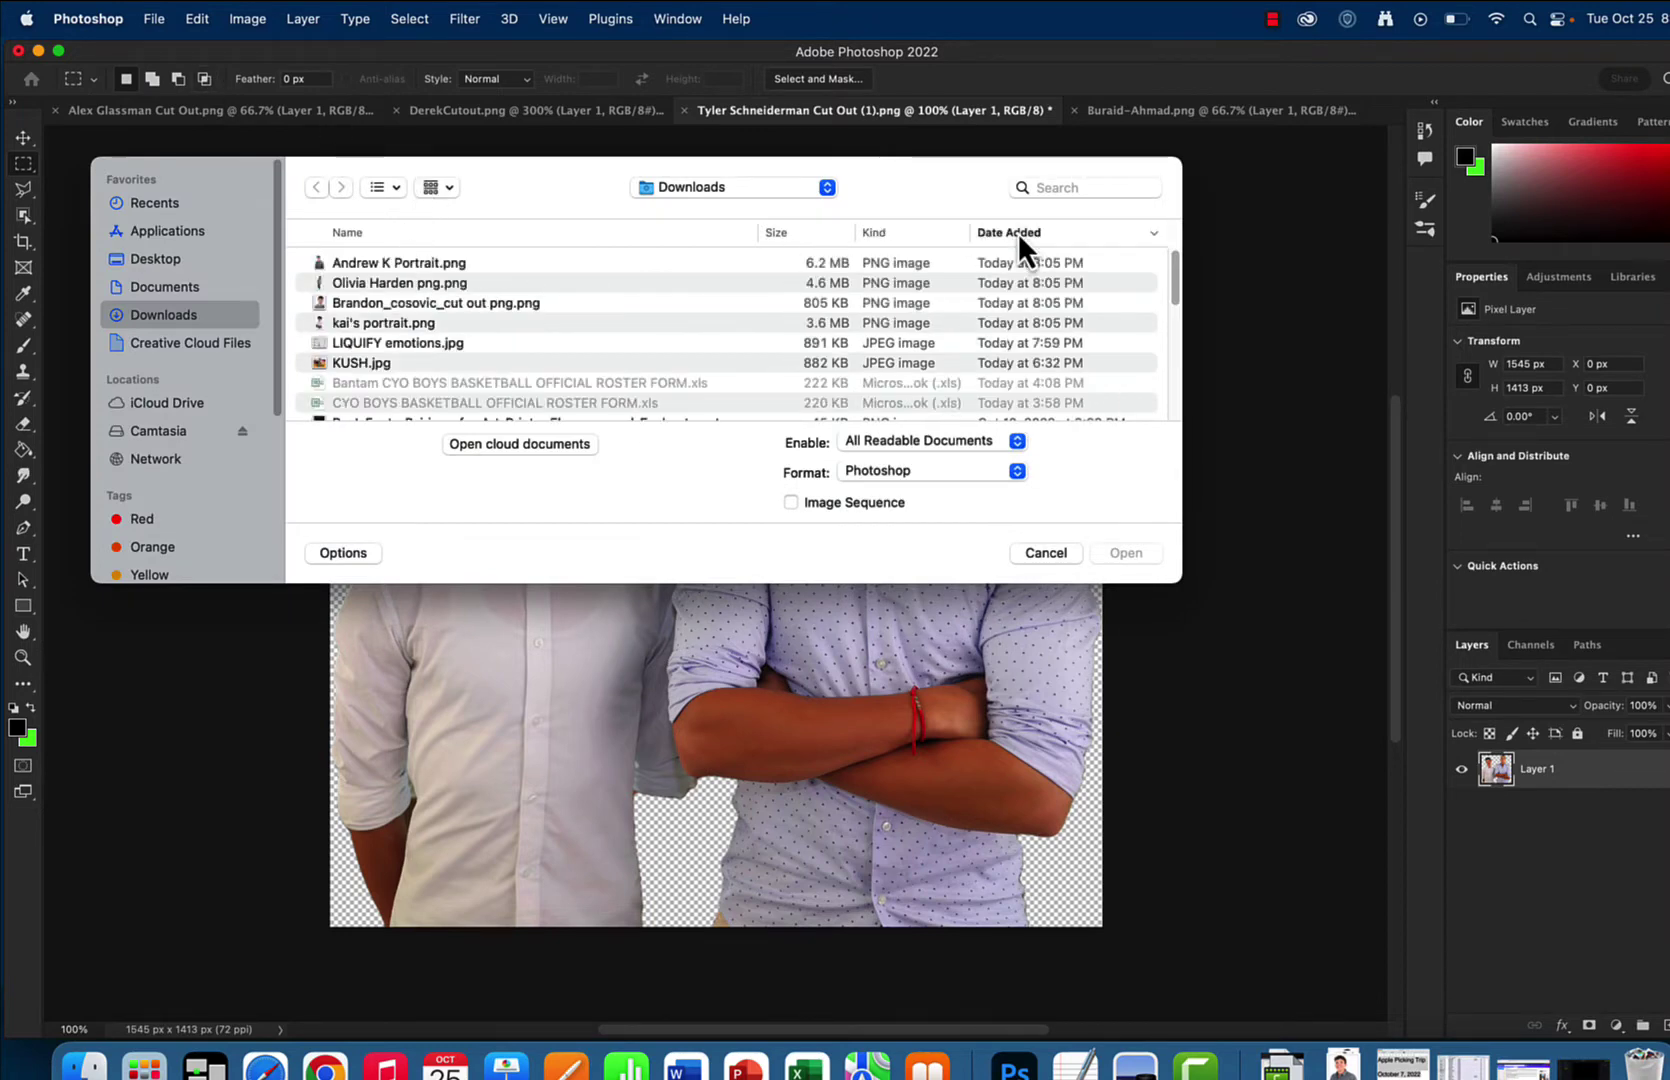
{"action": "left_click", "coordinate": [444, 341]}
{"action": "double_click", "coordinate": [448, 343]}
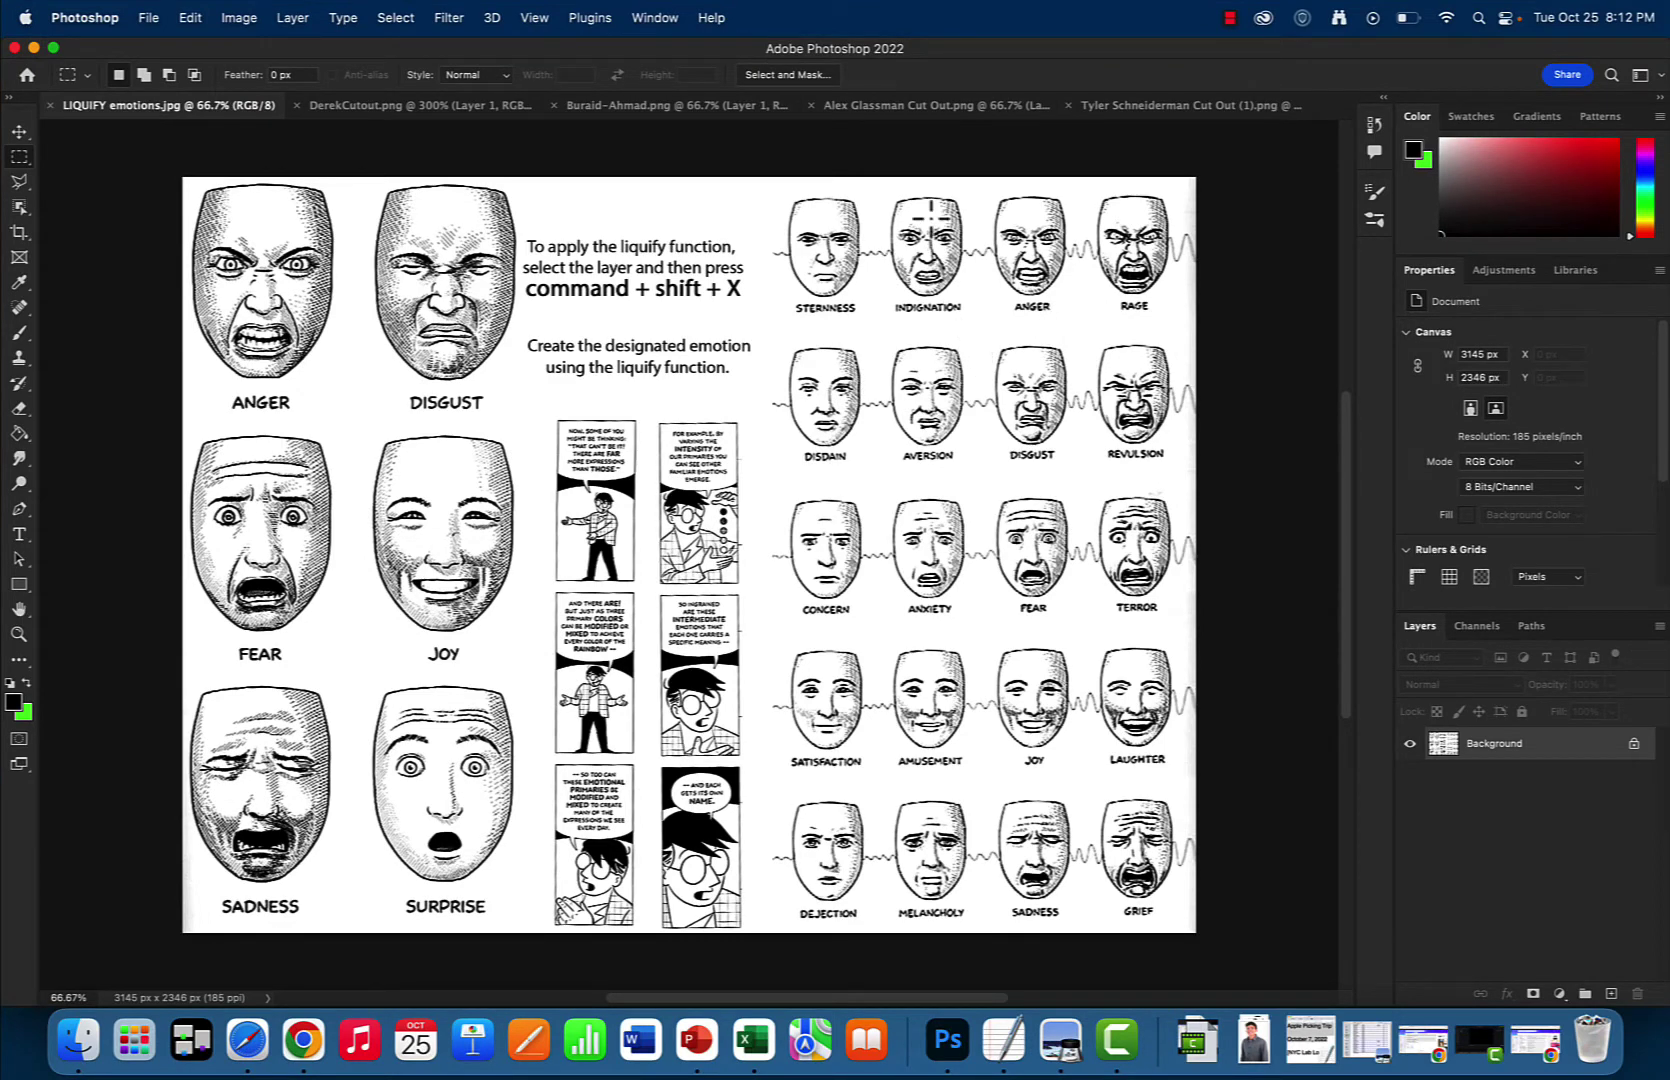
{"action": "left_click", "coordinate": [410, 106]}
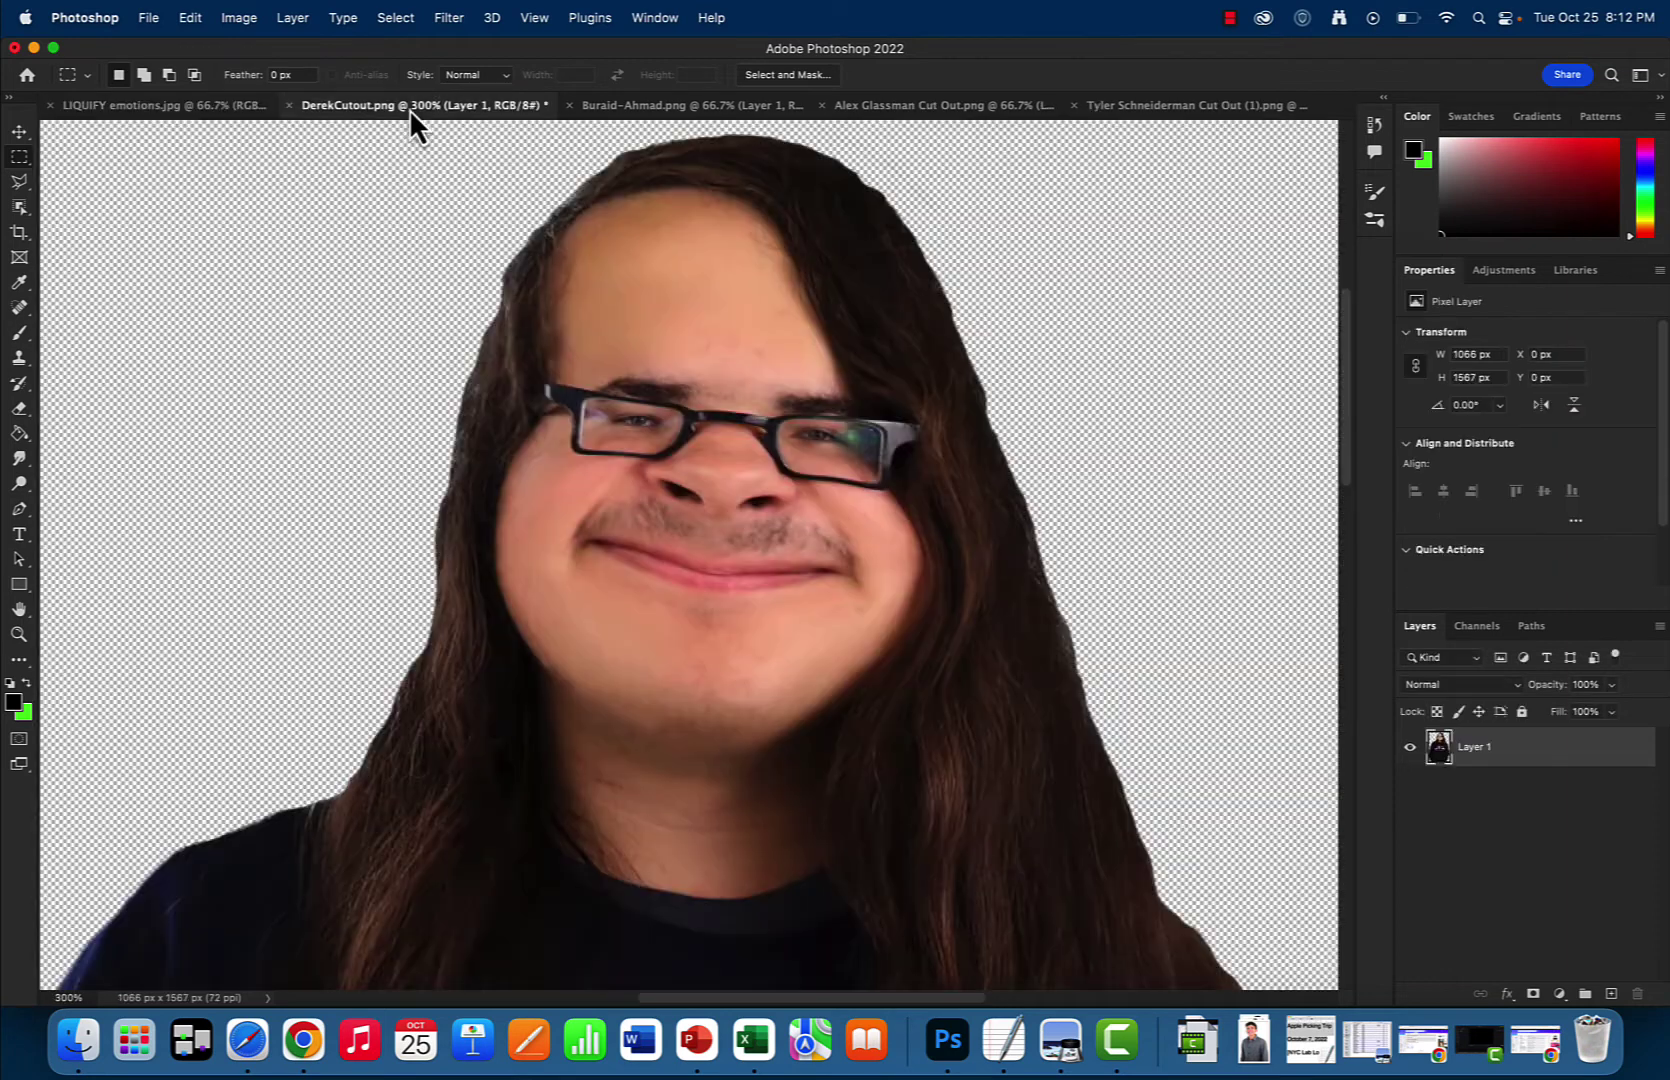
{"action": "left_click", "coordinate": [220, 110]}
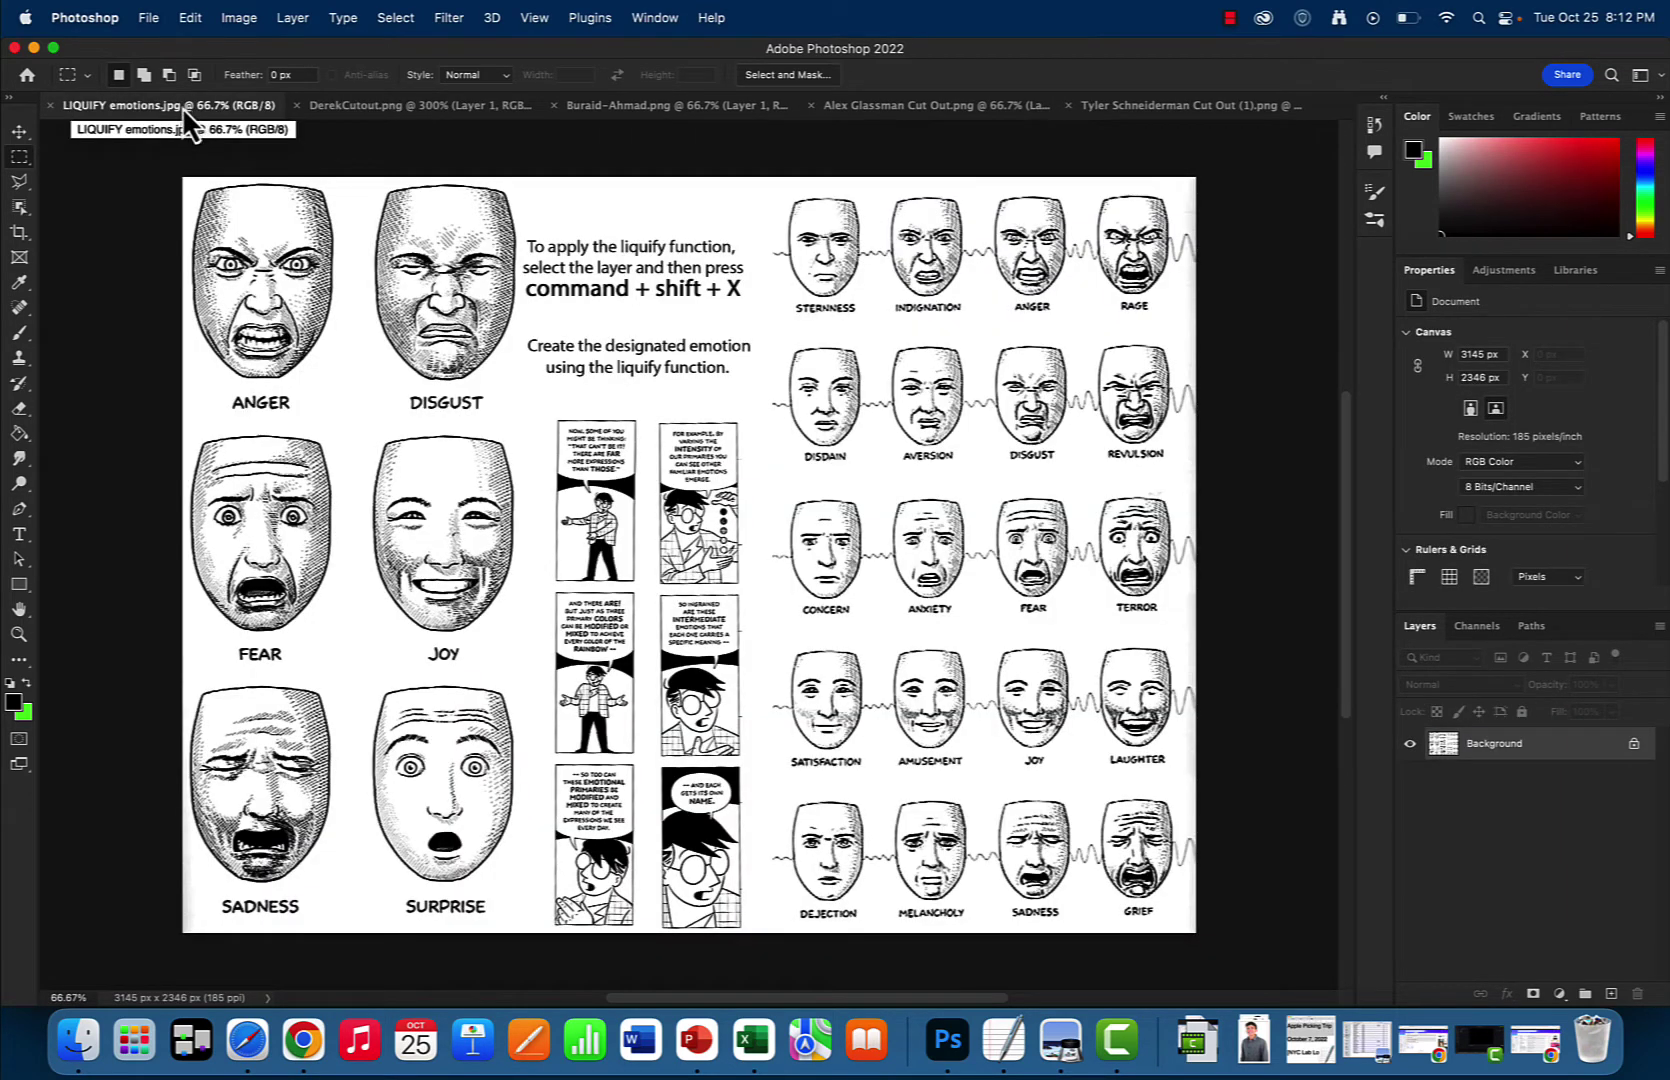
Float the LIQUIFY emotions.jpg sheet in its own window at the left, beside a narrowed main window.
{"action": "left_click_drag", "start_coordinate": [181, 106], "coordinate": [183, 160]}
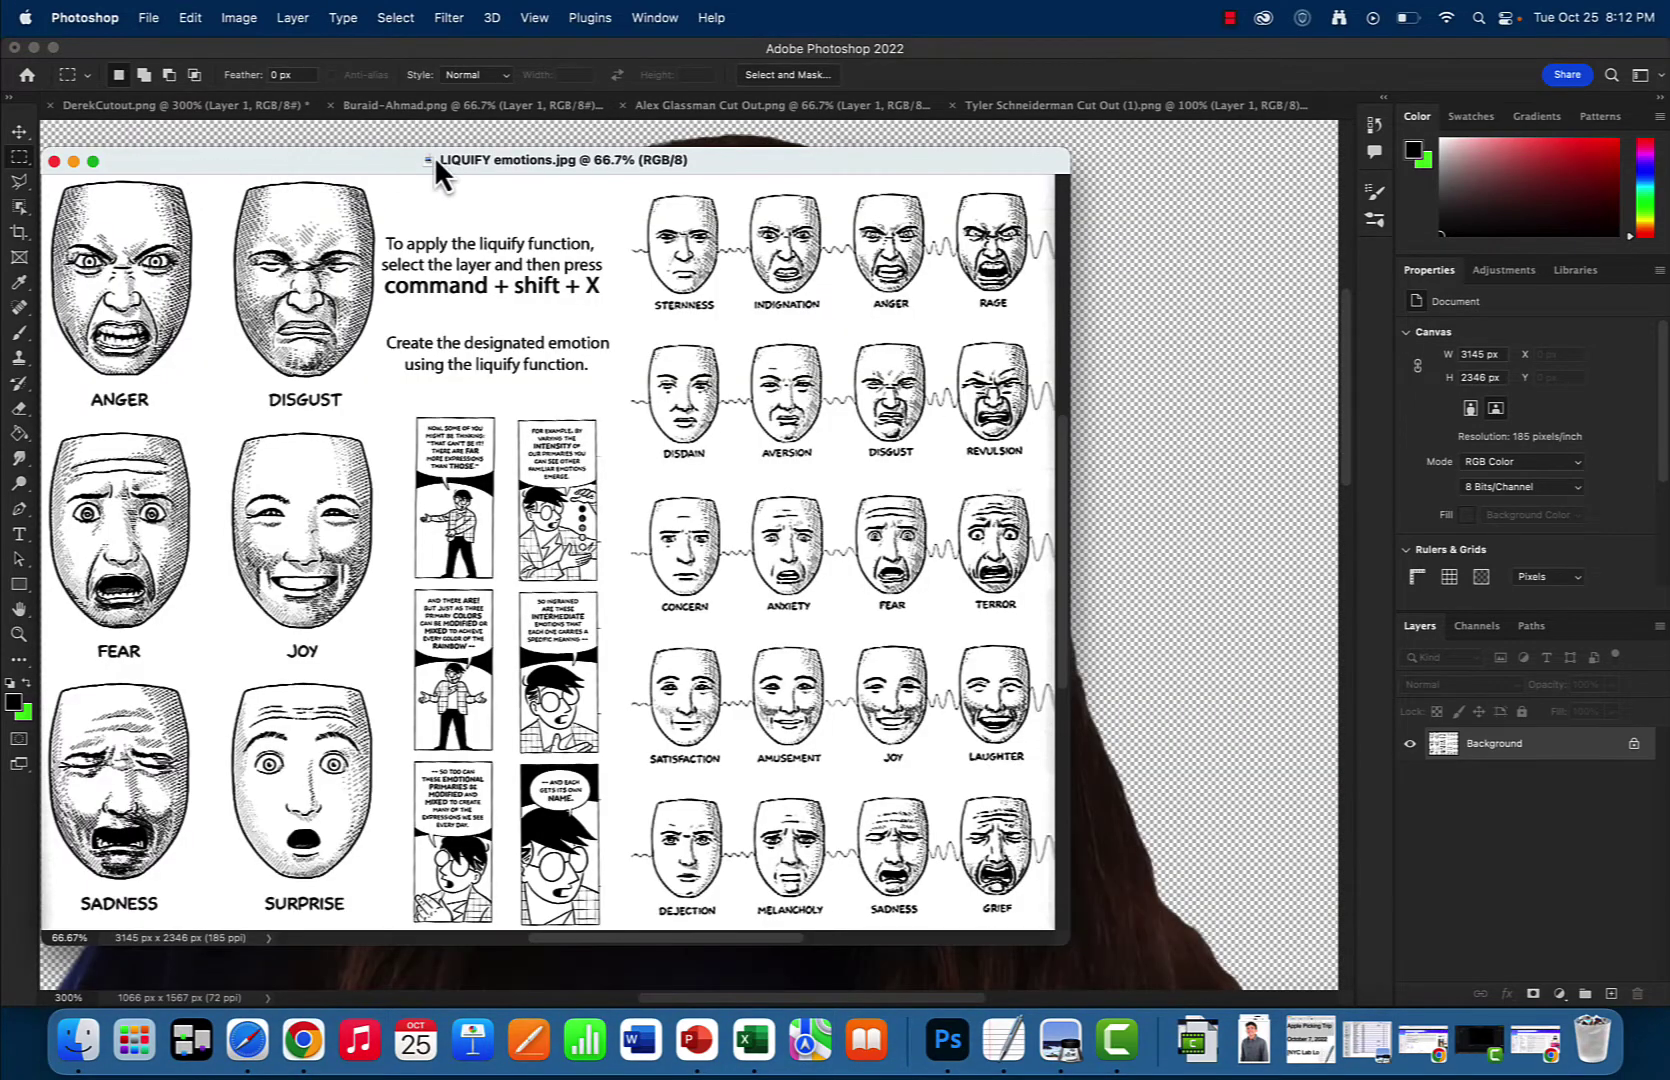
{"action": "mouse_move", "coordinate": [557, 162]}
{"action": "left_mouse_down"}
{"action": "mouse_move", "coordinate": [397, 177]}
{"action": "mouse_move", "coordinate": [401, 207]}
{"action": "mouse_move", "coordinate": [305, 212]}
{"action": "left_mouse_up"}
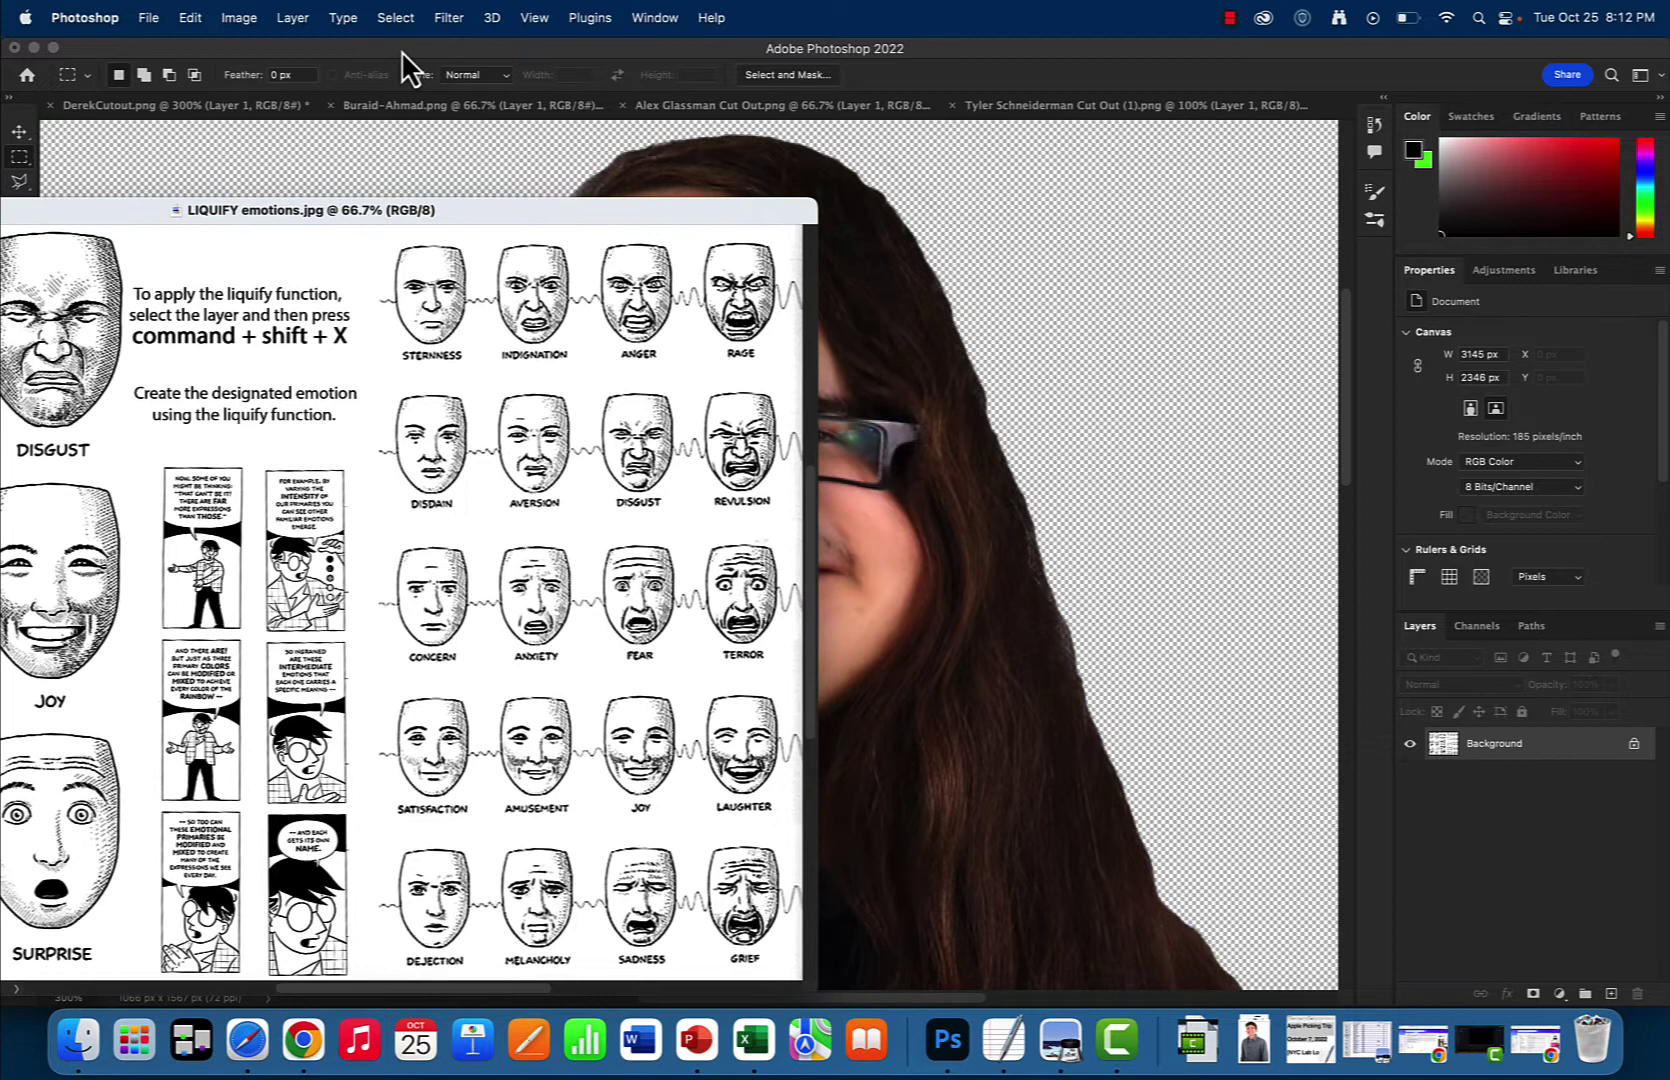
{"action": "left_click_drag", "start_coordinate": [1498, 49], "coordinate": [1451, 51]}
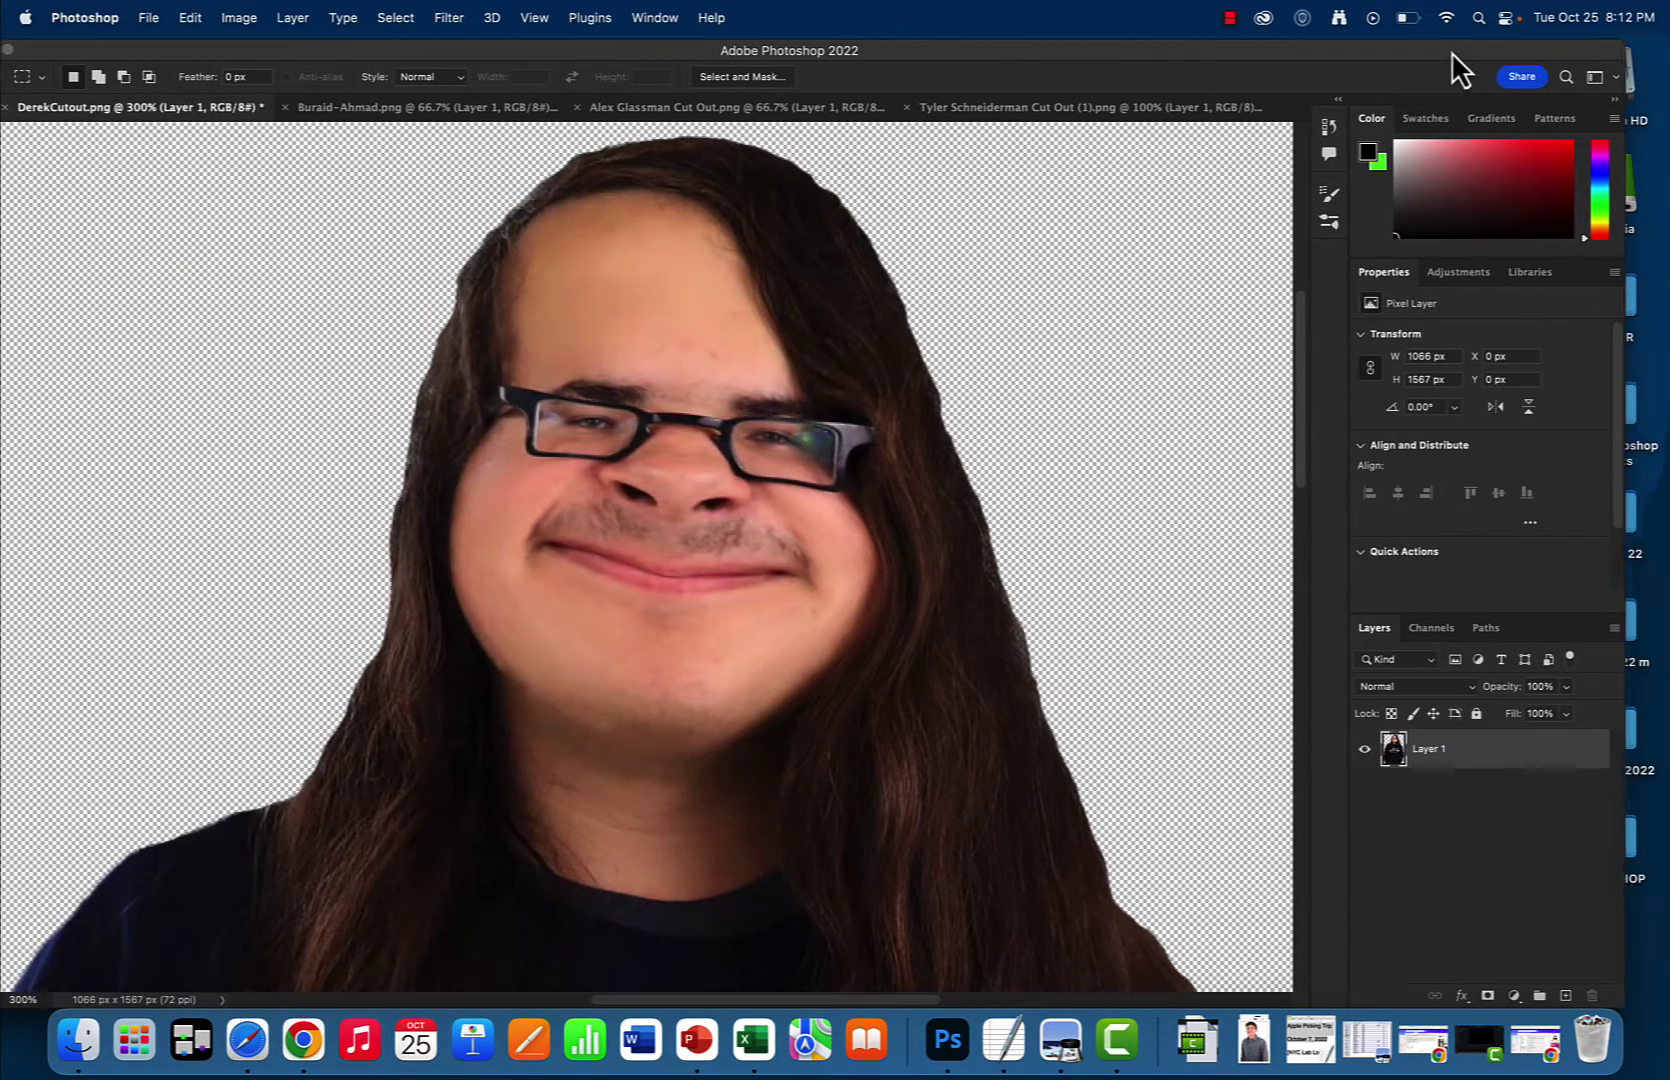
{"action": "left_click_drag", "start_coordinate": [1623, 128], "coordinate": [1316, 165]}
{"action": "mouse_move", "coordinate": [1052, 48]}
{"action": "left_mouse_down"}
{"action": "mouse_move", "coordinate": [1463, 42]}
{"action": "mouse_move", "coordinate": [1449, 48]}
{"action": "left_mouse_up"}
{"action": "left_click", "coordinate": [290, 210]}
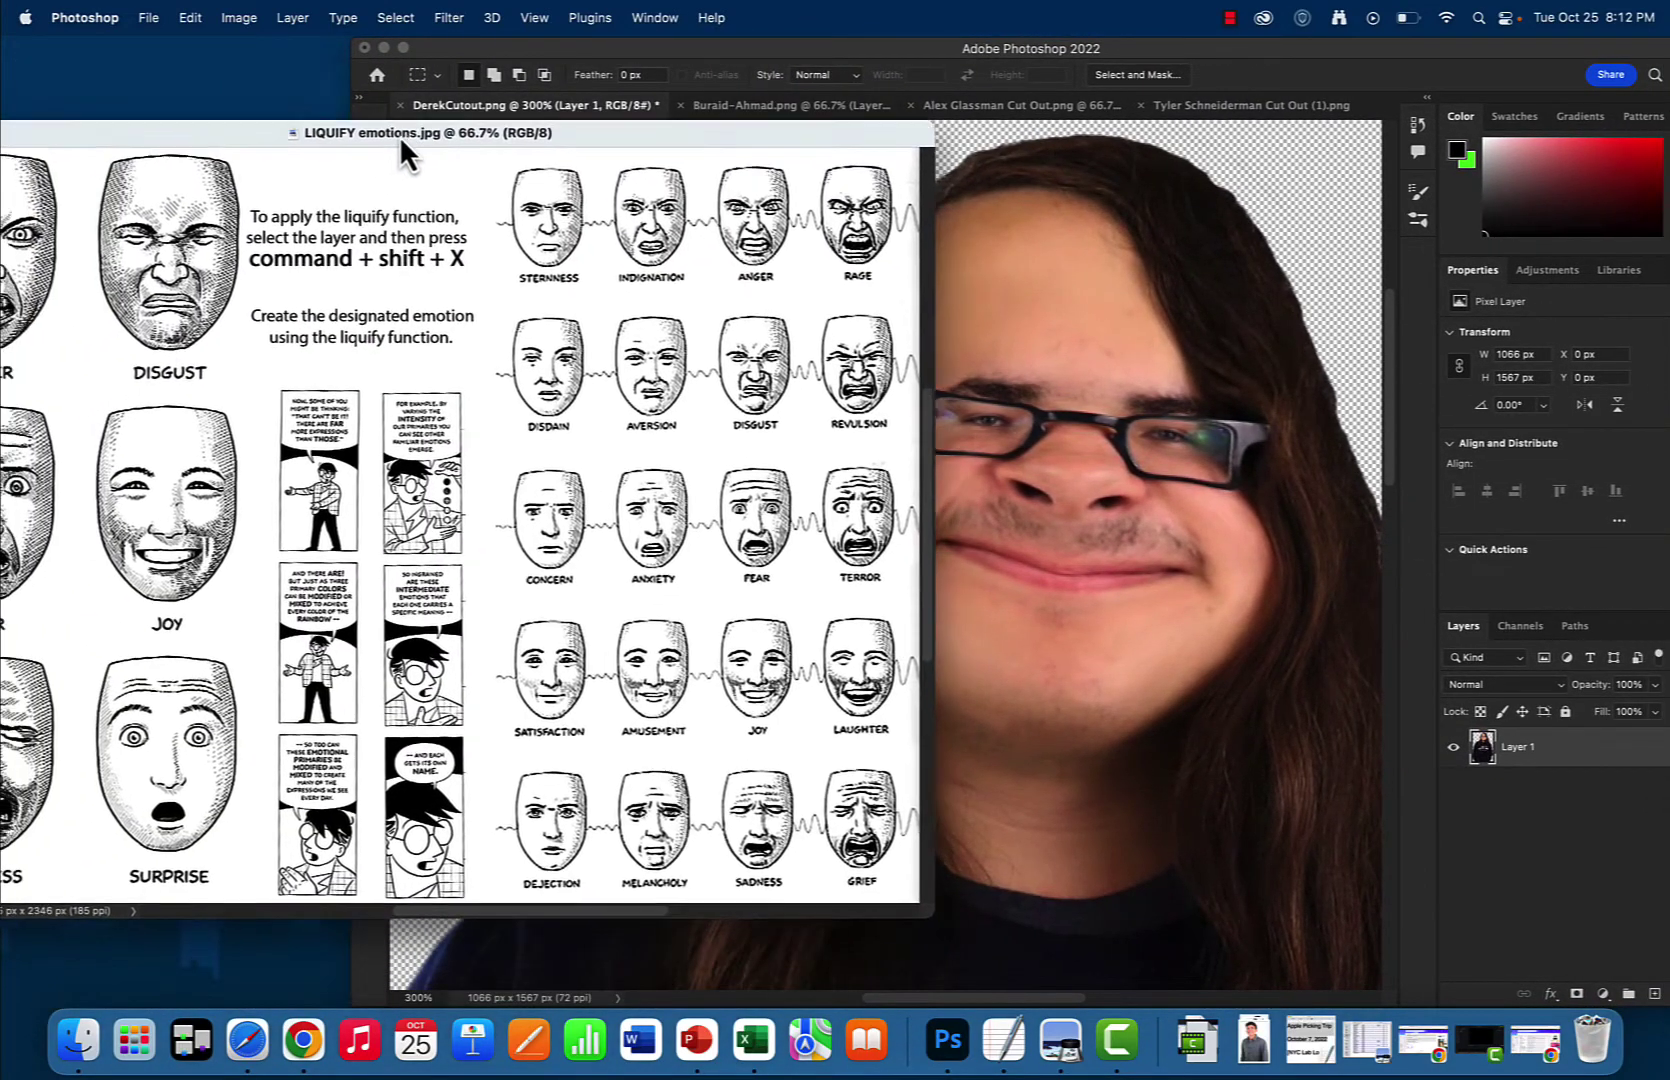
{"action": "left_click_drag", "start_coordinate": [399, 134], "coordinate": [417, 123]}
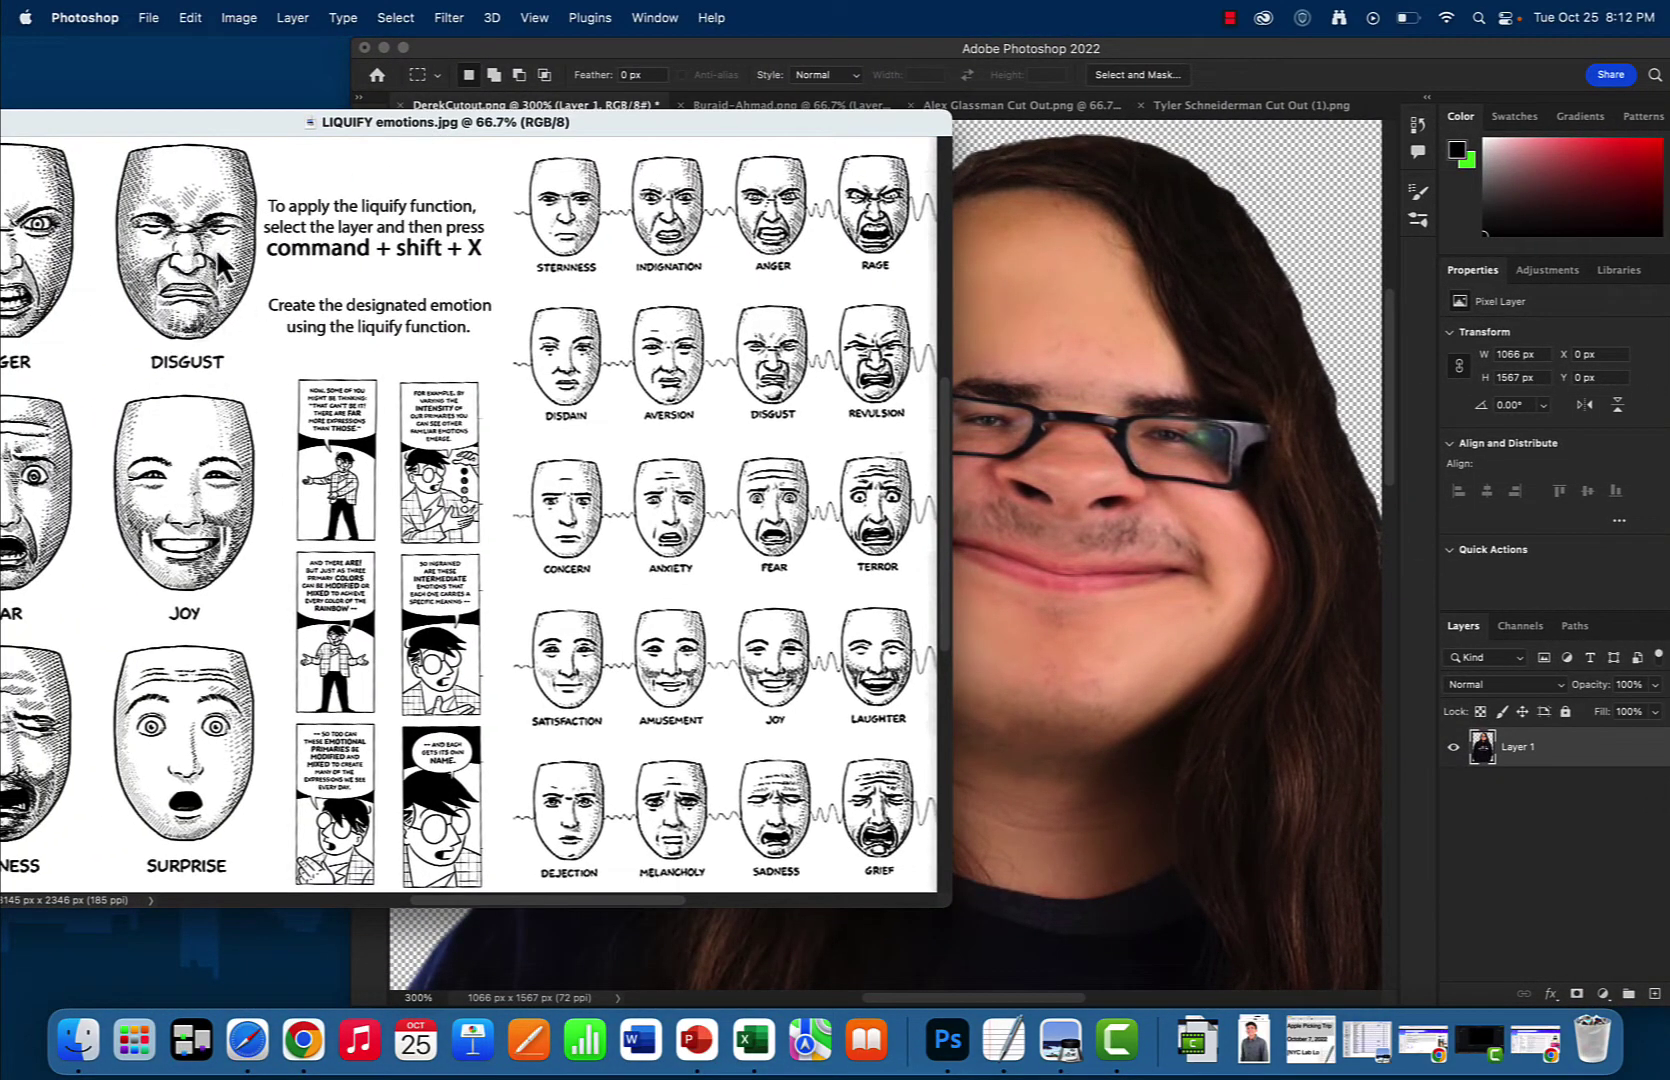
{"action": "left_click", "coordinate": [1106, 150]}
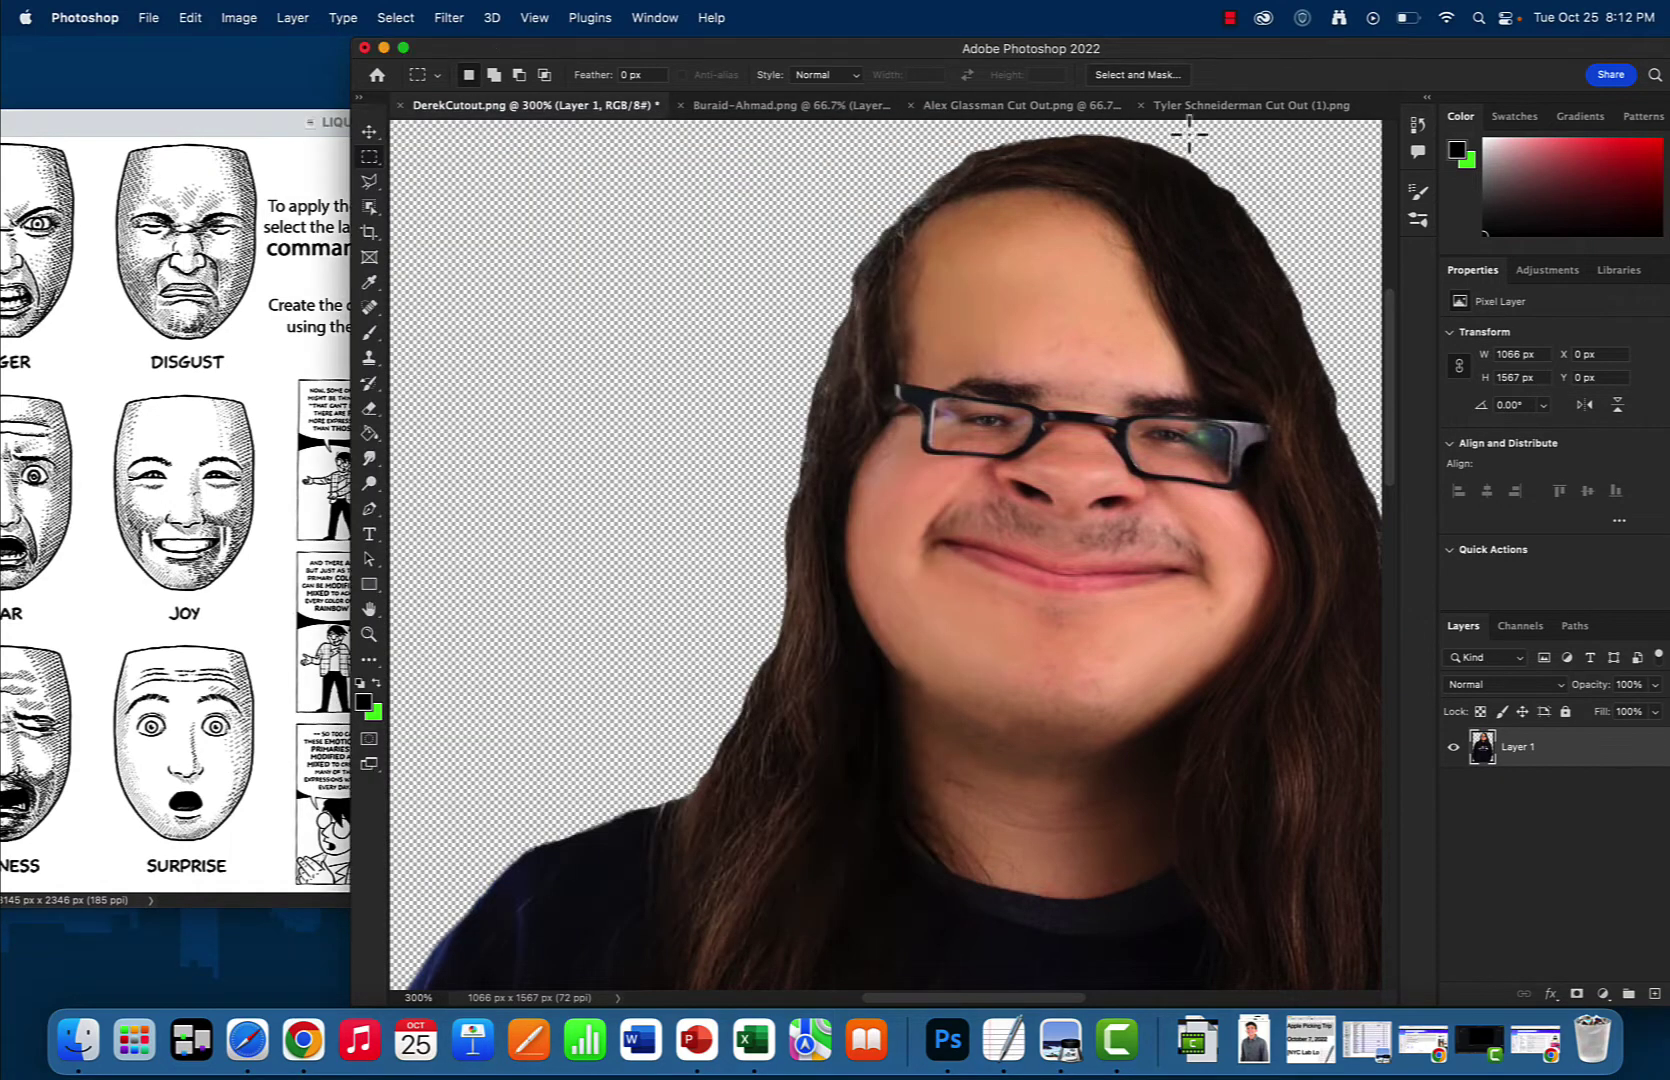
Revert the left man's face, reopen Liquify zoomed in, and position it beside the reference sheet.
{"action": "left_click", "coordinate": [1219, 108]}
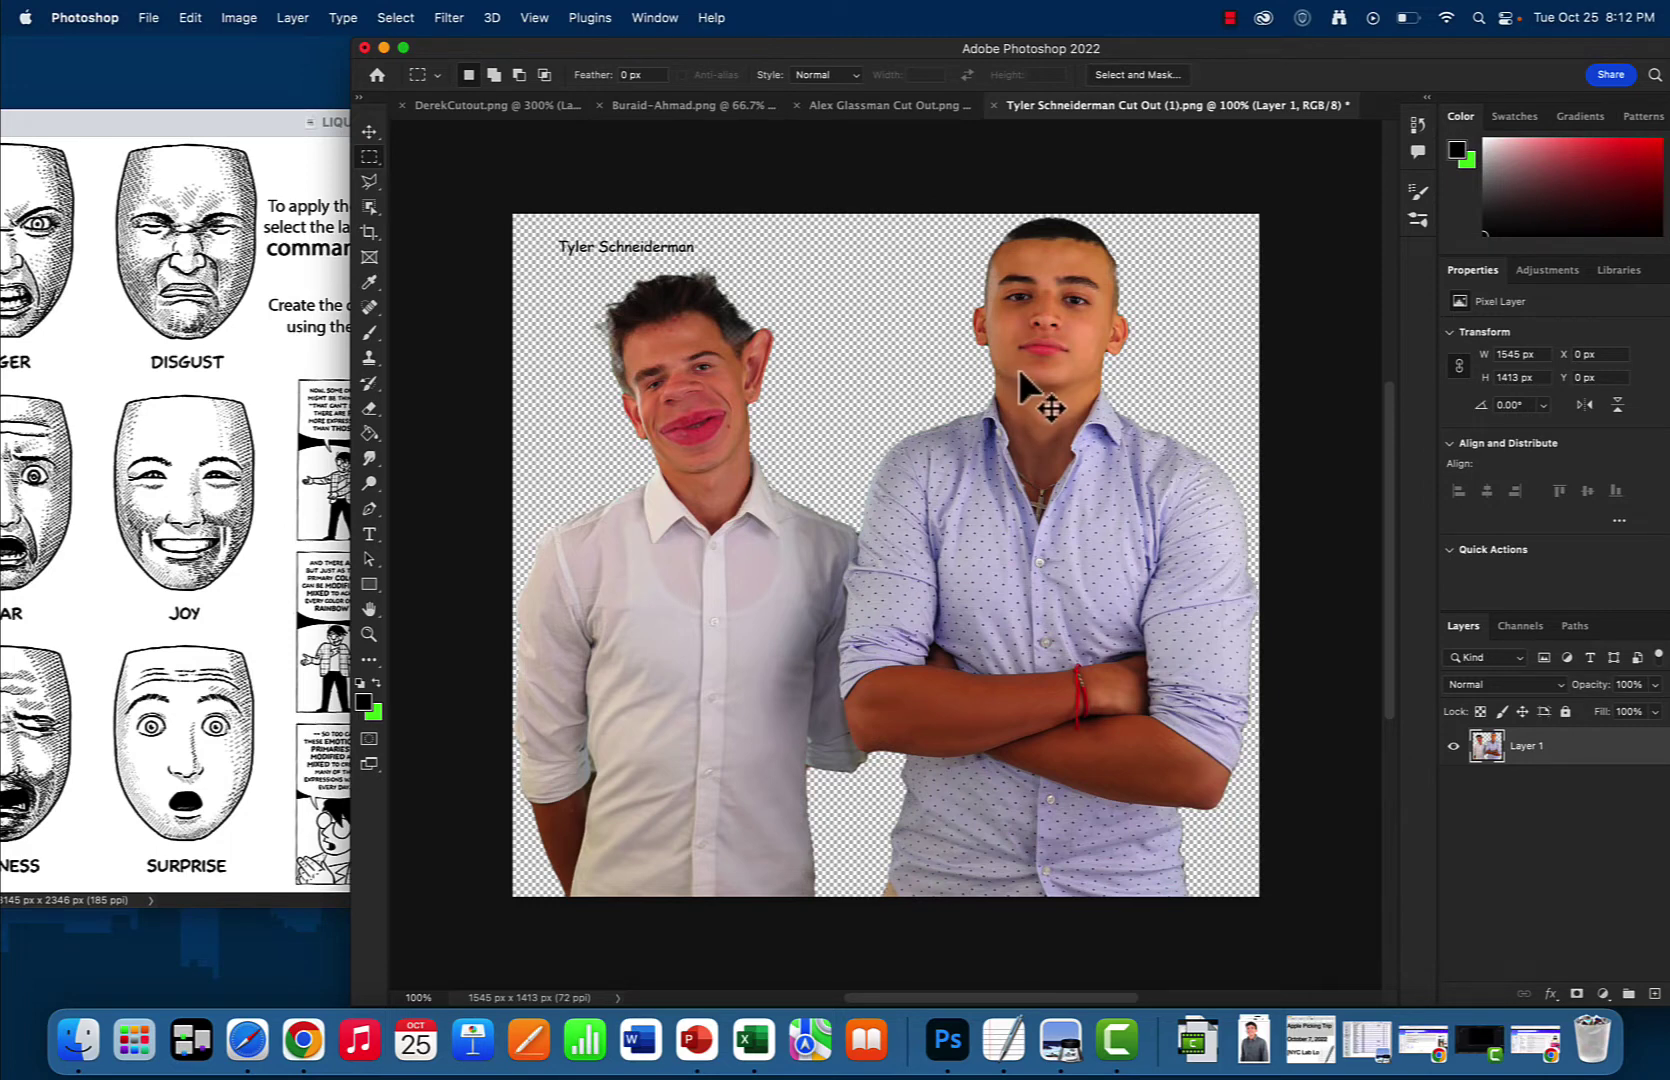
{"action": "key", "text": "super+z"}
{"action": "key", "text": "super+z"}
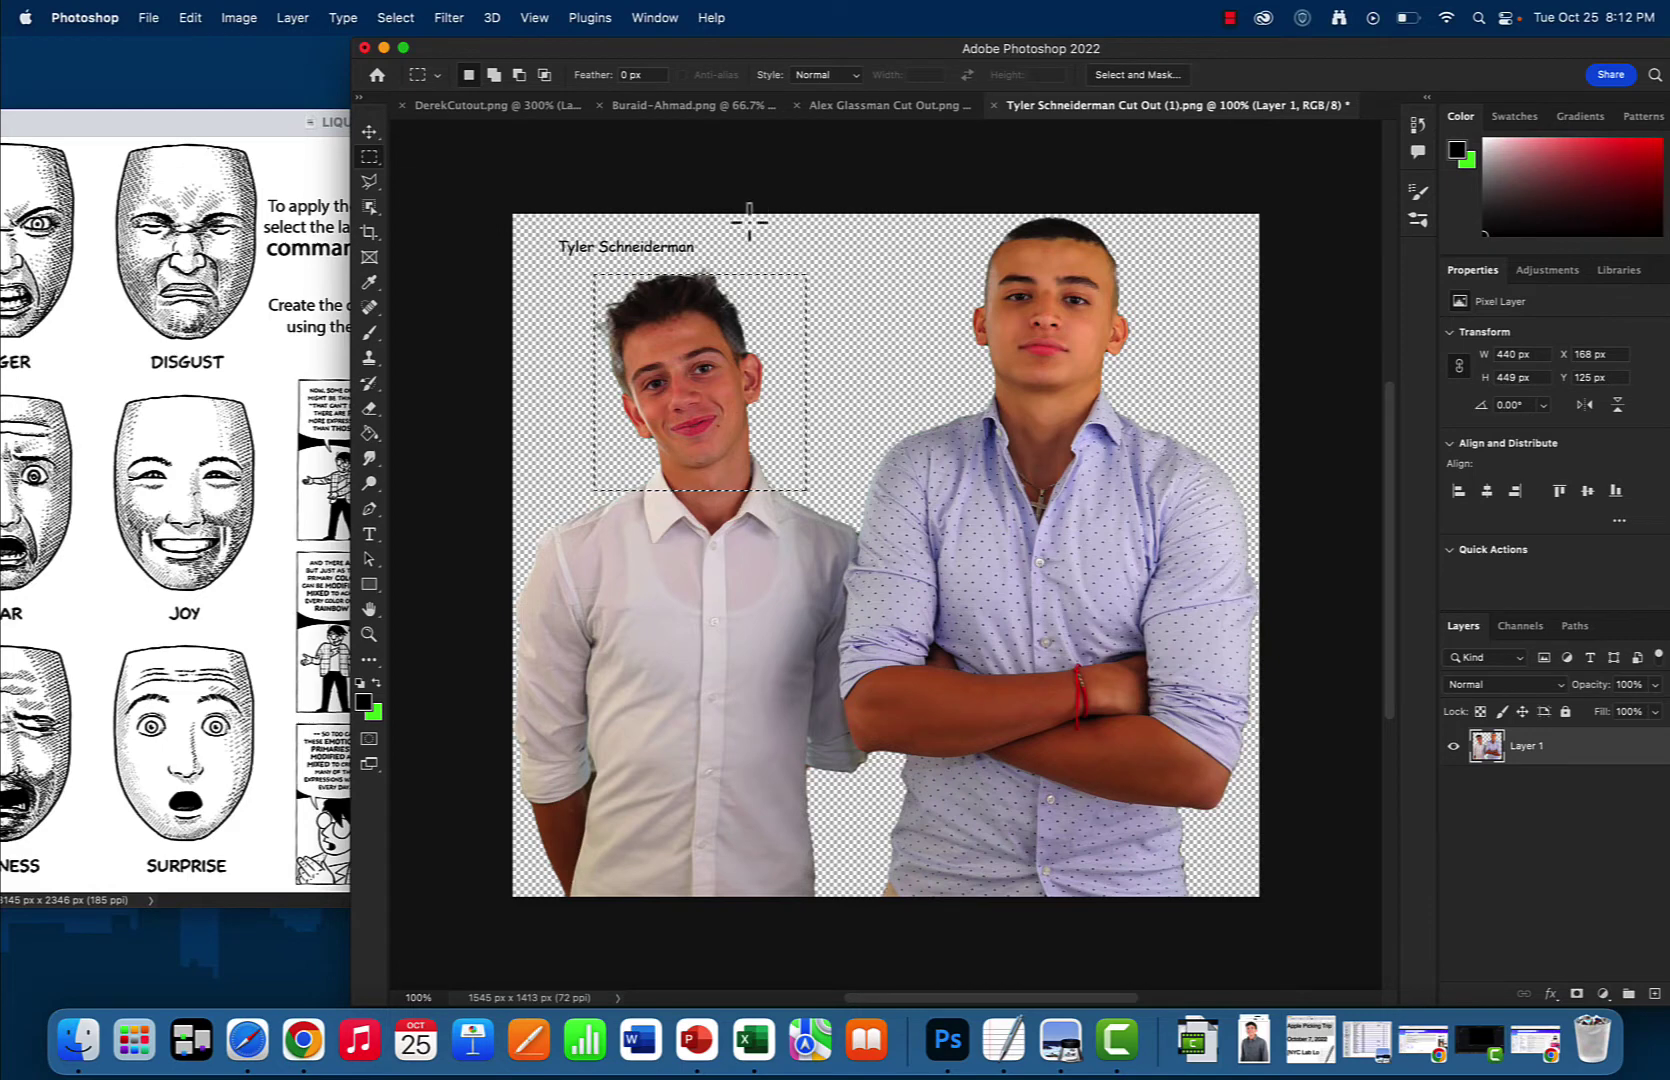
{"action": "key", "text": "super+shift+x"}
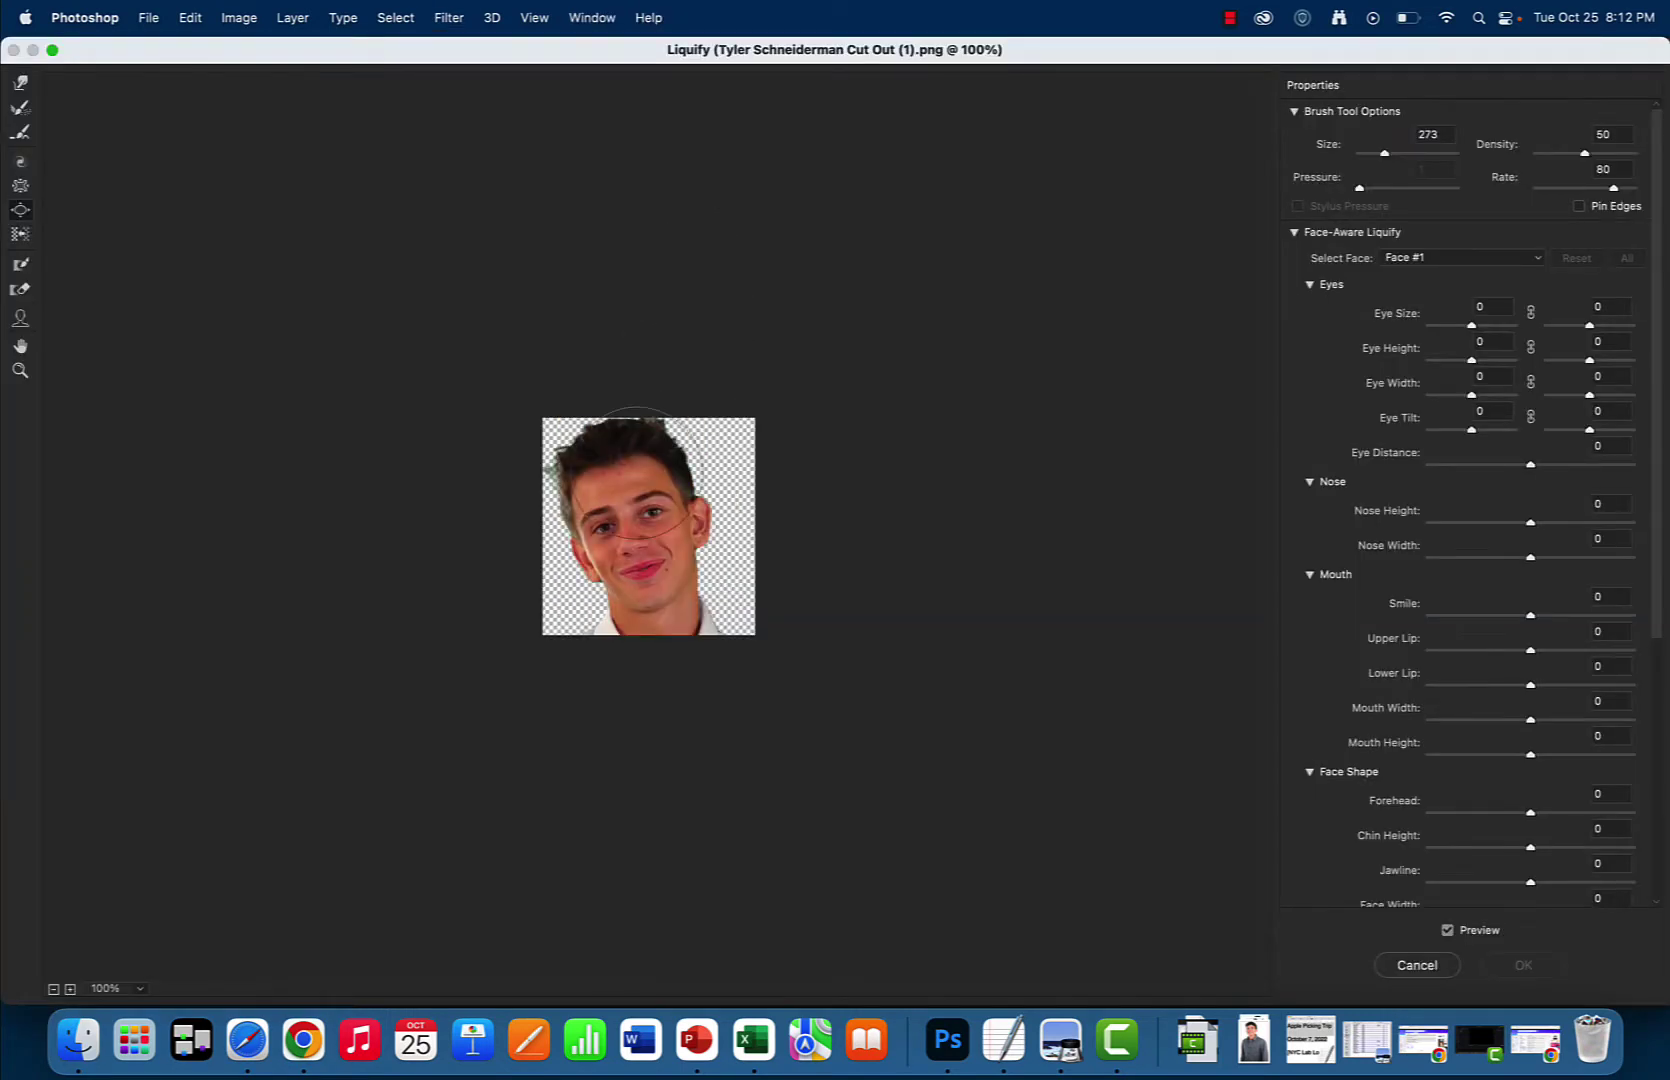
{"action": "left_click", "coordinate": [633, 516], "text": "super"}
{"action": "left_click", "coordinate": [633, 516], "text": "super"}
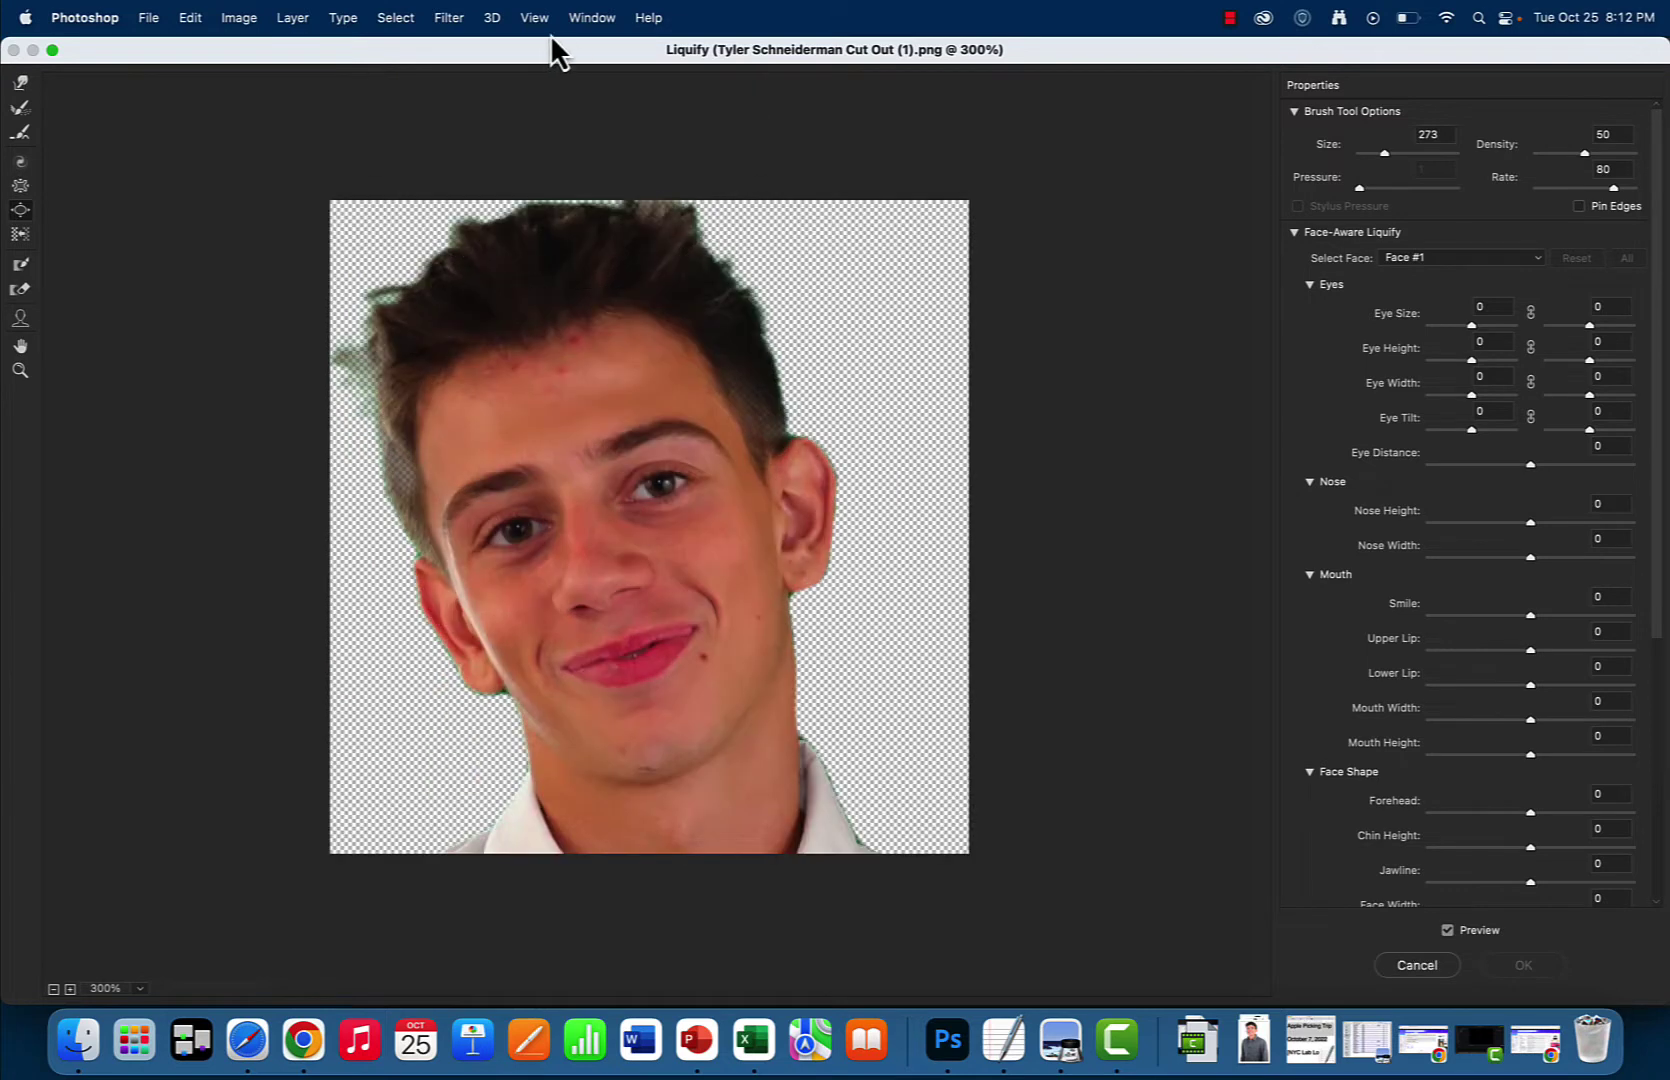
{"action": "left_click_drag", "start_coordinate": [526, 63], "coordinate": [876, 73]}
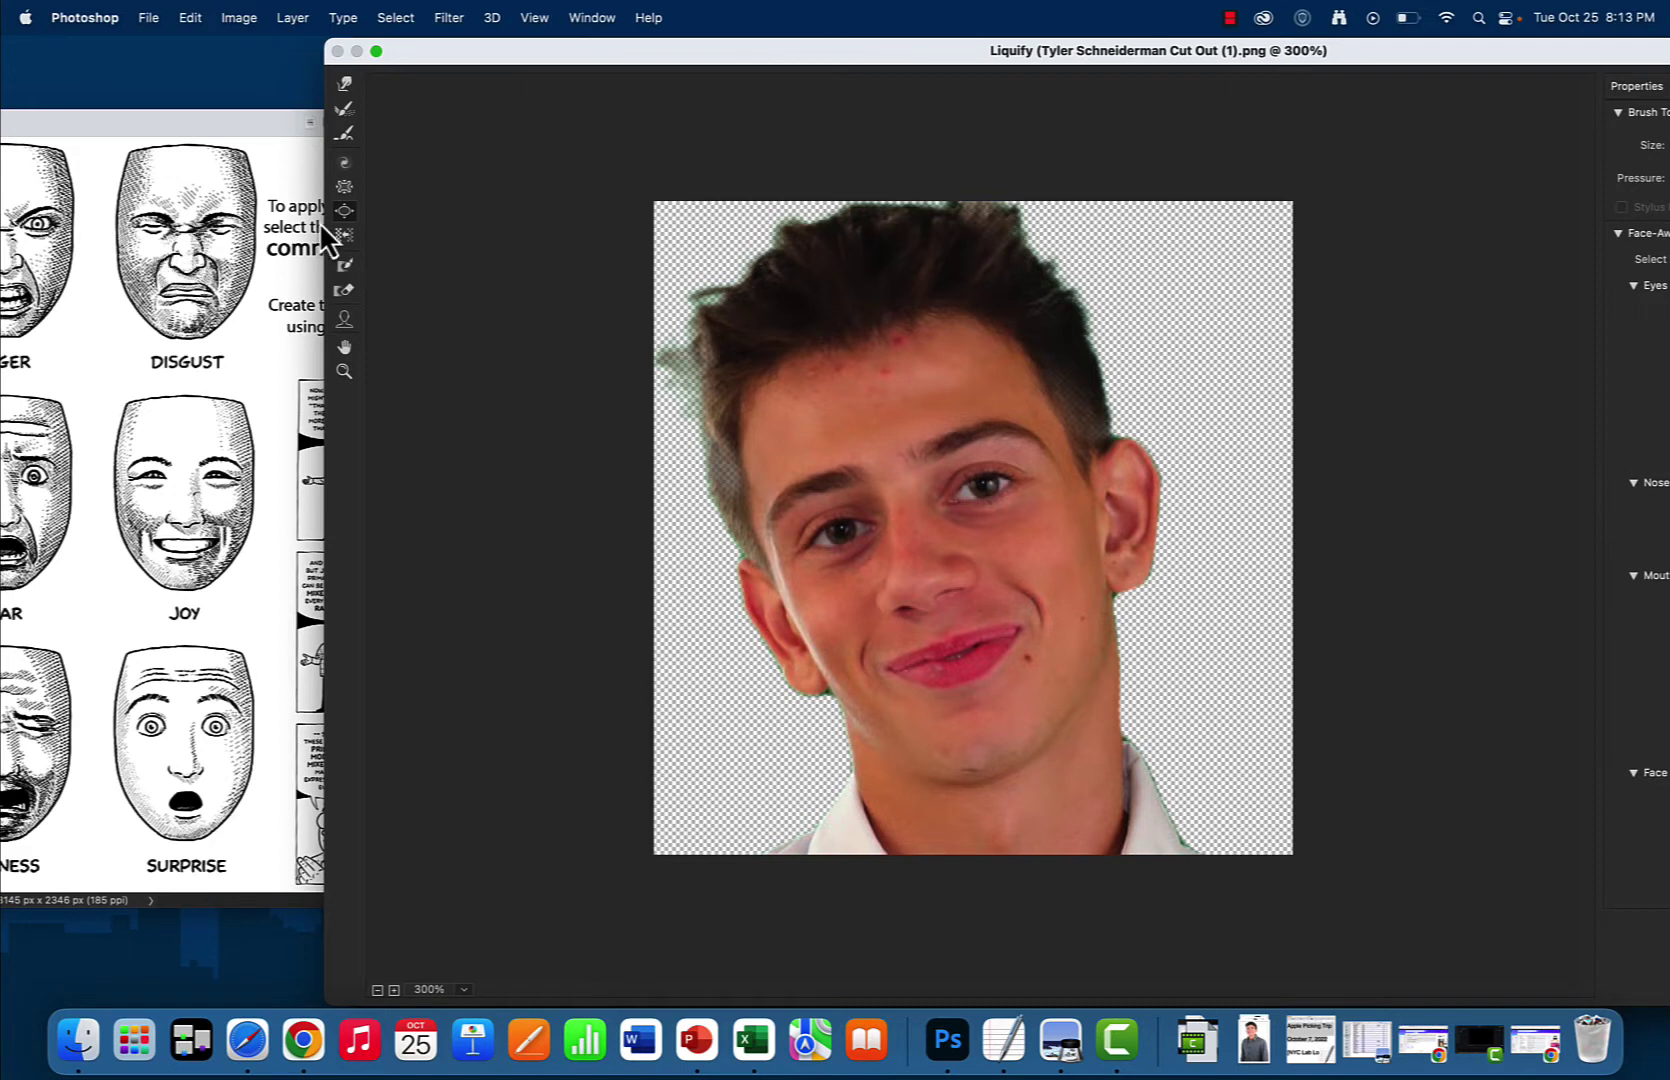
{"action": "left_click", "coordinate": [345, 190]}
{"action": "left_click_drag", "start_coordinate": [1647, 51], "coordinate": [1583, 50]}
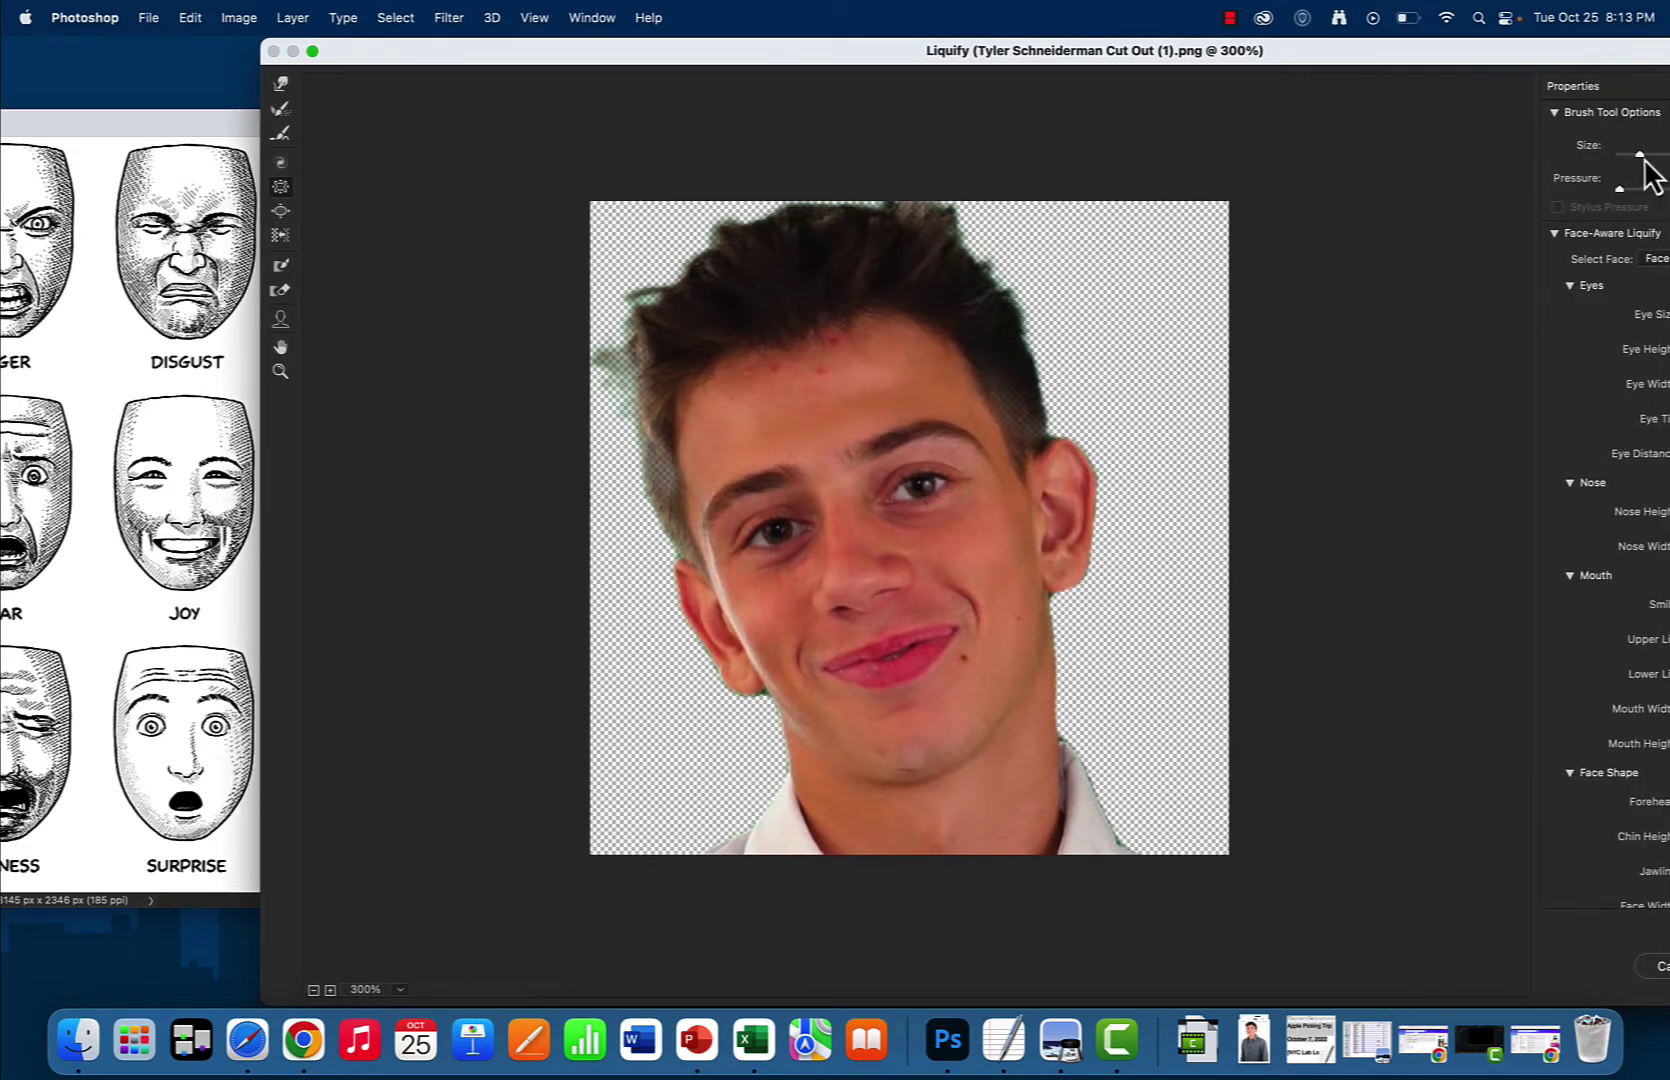
Warp the face into a disgust grimace with squinted eyes, lifted nose and pursed lips.
{"action": "mouse_move", "coordinate": [850, 510]}
{"action": "left_mouse_down"}
{"action": "mouse_move", "coordinate": [852, 561]}
{"action": "mouse_move", "coordinate": [760, 570]}
{"action": "mouse_move", "coordinate": [690, 615]}
{"action": "mouse_move", "coordinate": [700, 560]}
{"action": "left_mouse_up"}
{"action": "left_click_drag", "start_coordinate": [966, 489], "coordinate": [966, 489]}
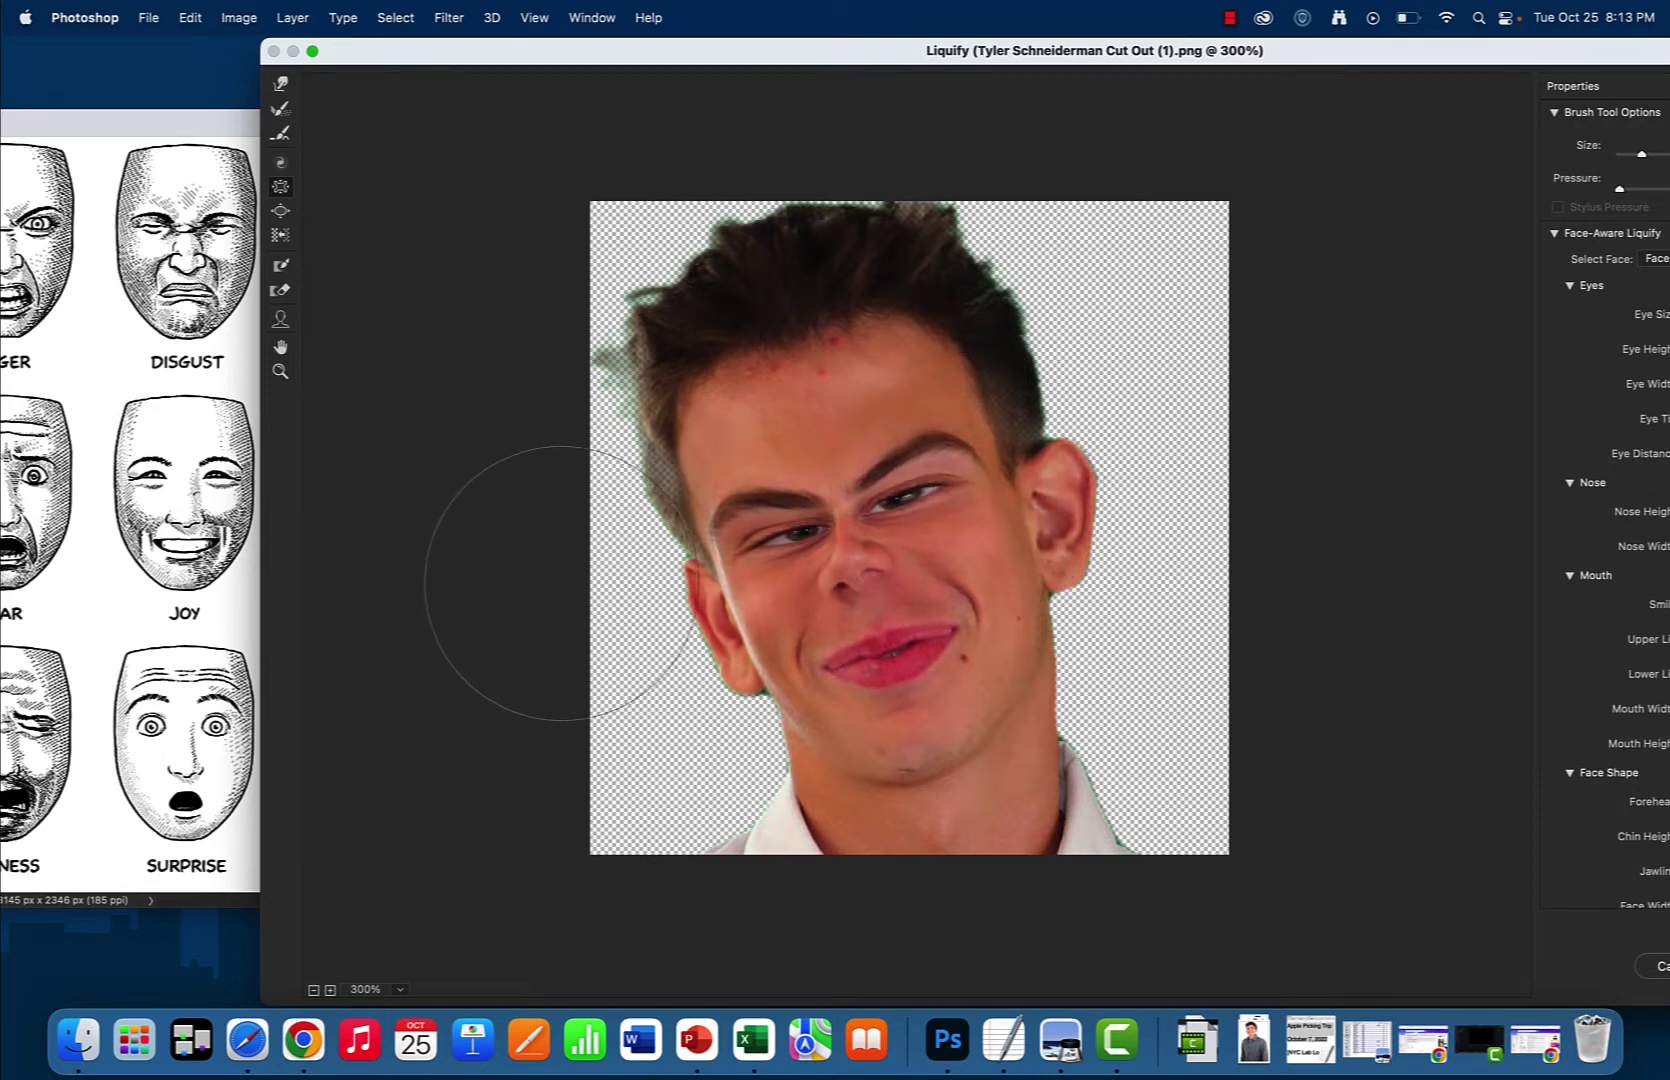
{"action": "mouse_move", "coordinate": [797, 583]}
{"action": "left_mouse_down"}
{"action": "mouse_move", "coordinate": [860, 615]}
{"action": "mouse_move", "coordinate": [925, 605]}
{"action": "mouse_move", "coordinate": [890, 600]}
{"action": "mouse_move", "coordinate": [975, 615]}
{"action": "mouse_move", "coordinate": [805, 655]}
{"action": "mouse_move", "coordinate": [845, 678]}
{"action": "mouse_move", "coordinate": [930, 670]}
{"action": "mouse_move", "coordinate": [915, 660]}
{"action": "mouse_move", "coordinate": [1078, 610]}
{"action": "mouse_move", "coordinate": [1110, 626]}
{"action": "mouse_move", "coordinate": [1089, 660]}
{"action": "mouse_move", "coordinate": [1060, 655]}
{"action": "left_mouse_up"}
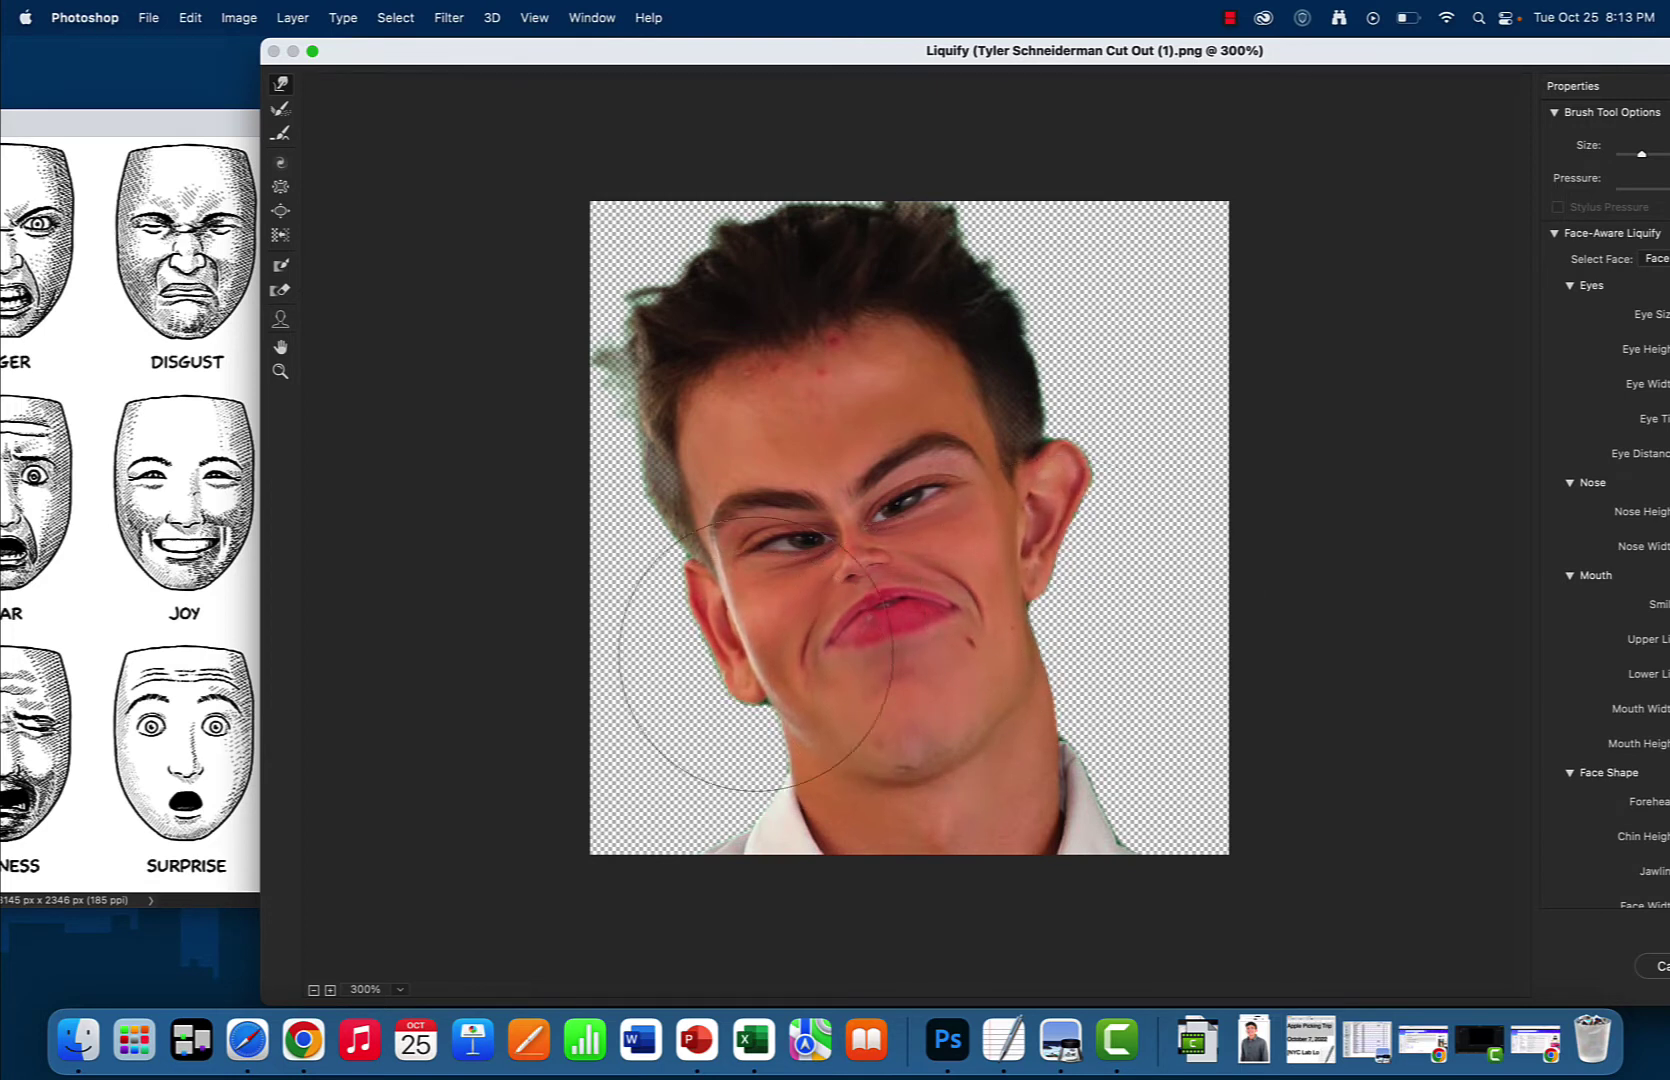
{"action": "left_click_drag", "start_coordinate": [792, 537], "coordinate": [810, 528]}
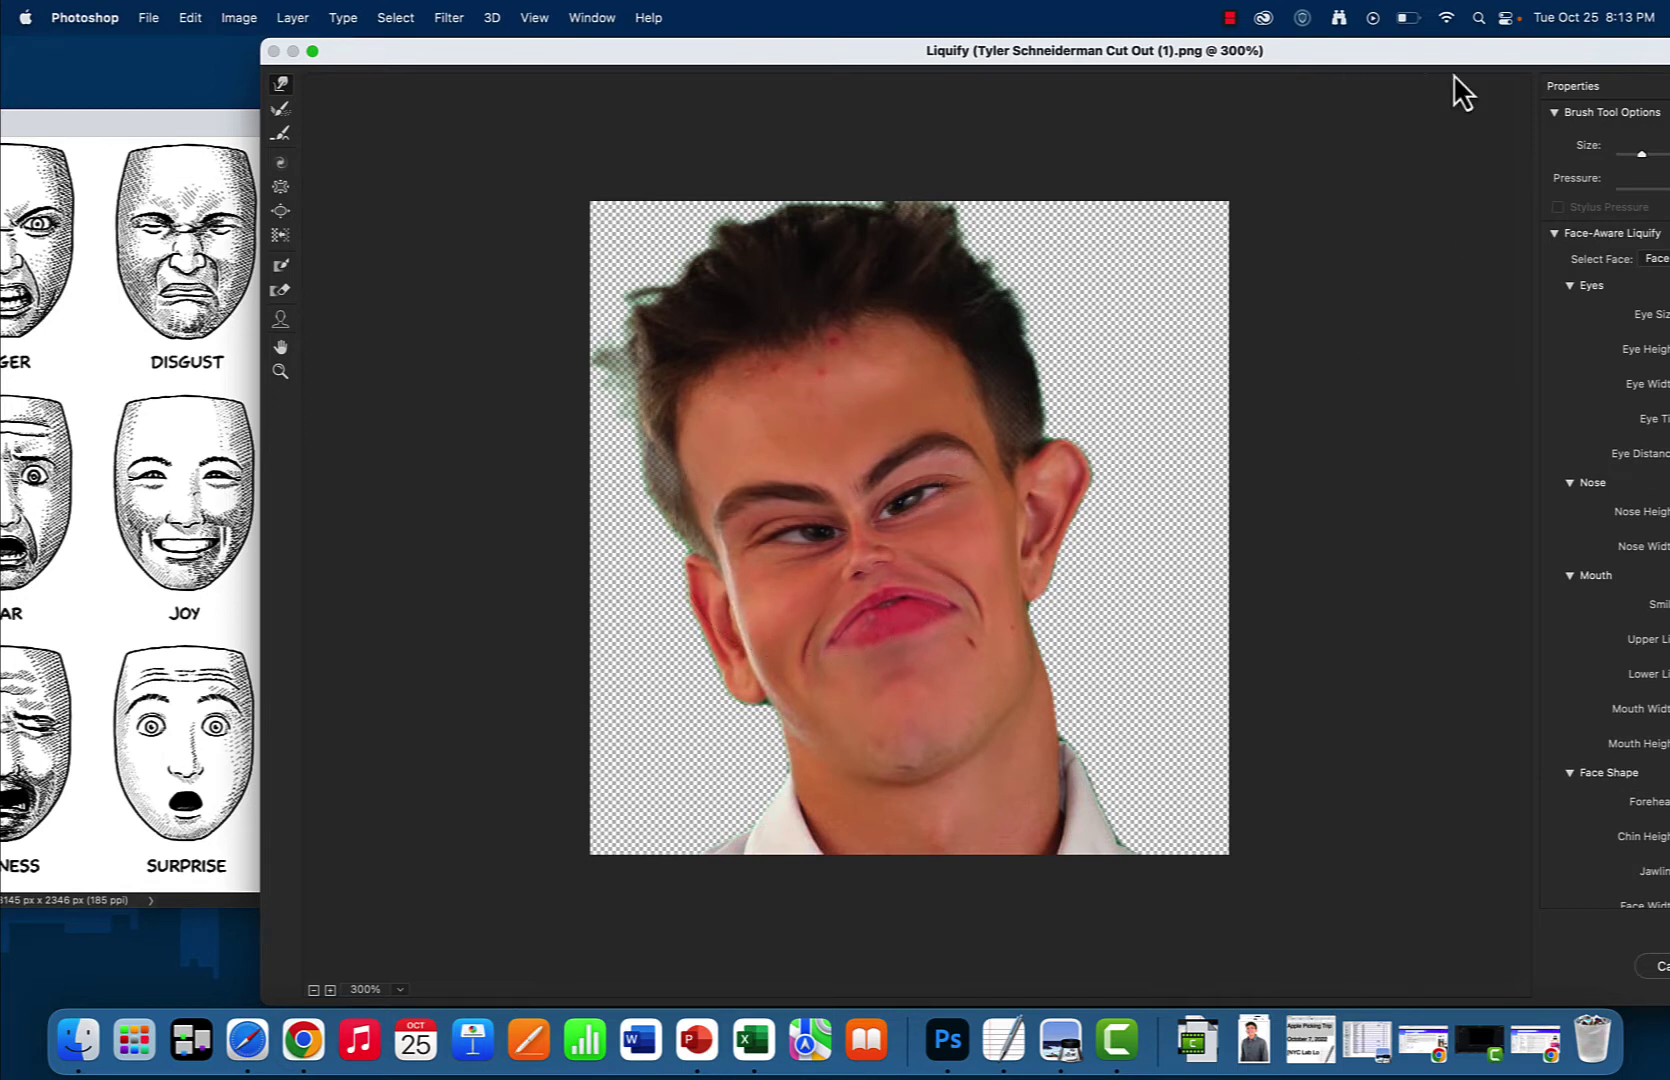
{"action": "left_click_drag", "start_coordinate": [1455, 76], "coordinate": [1195, 74]}
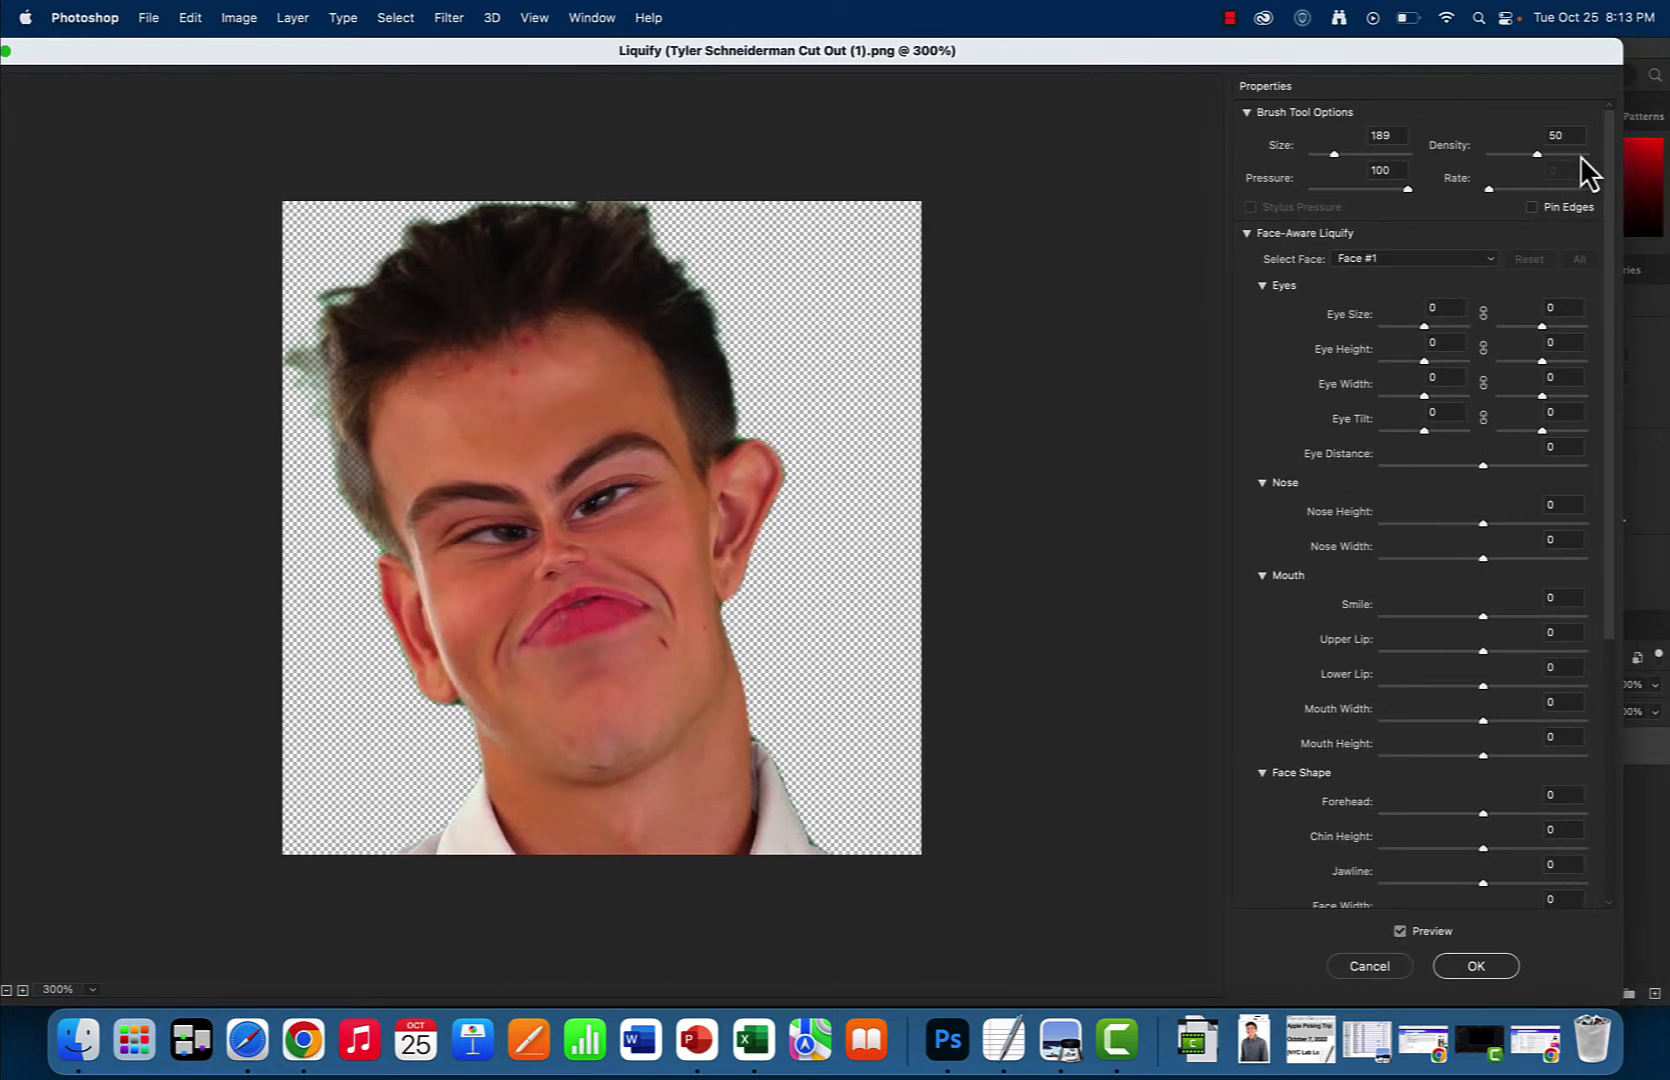
Apply the warp, copy the face, paste it onto the emotions sheet and scale it over DISGUST.
{"action": "left_click", "coordinate": [1476, 966]}
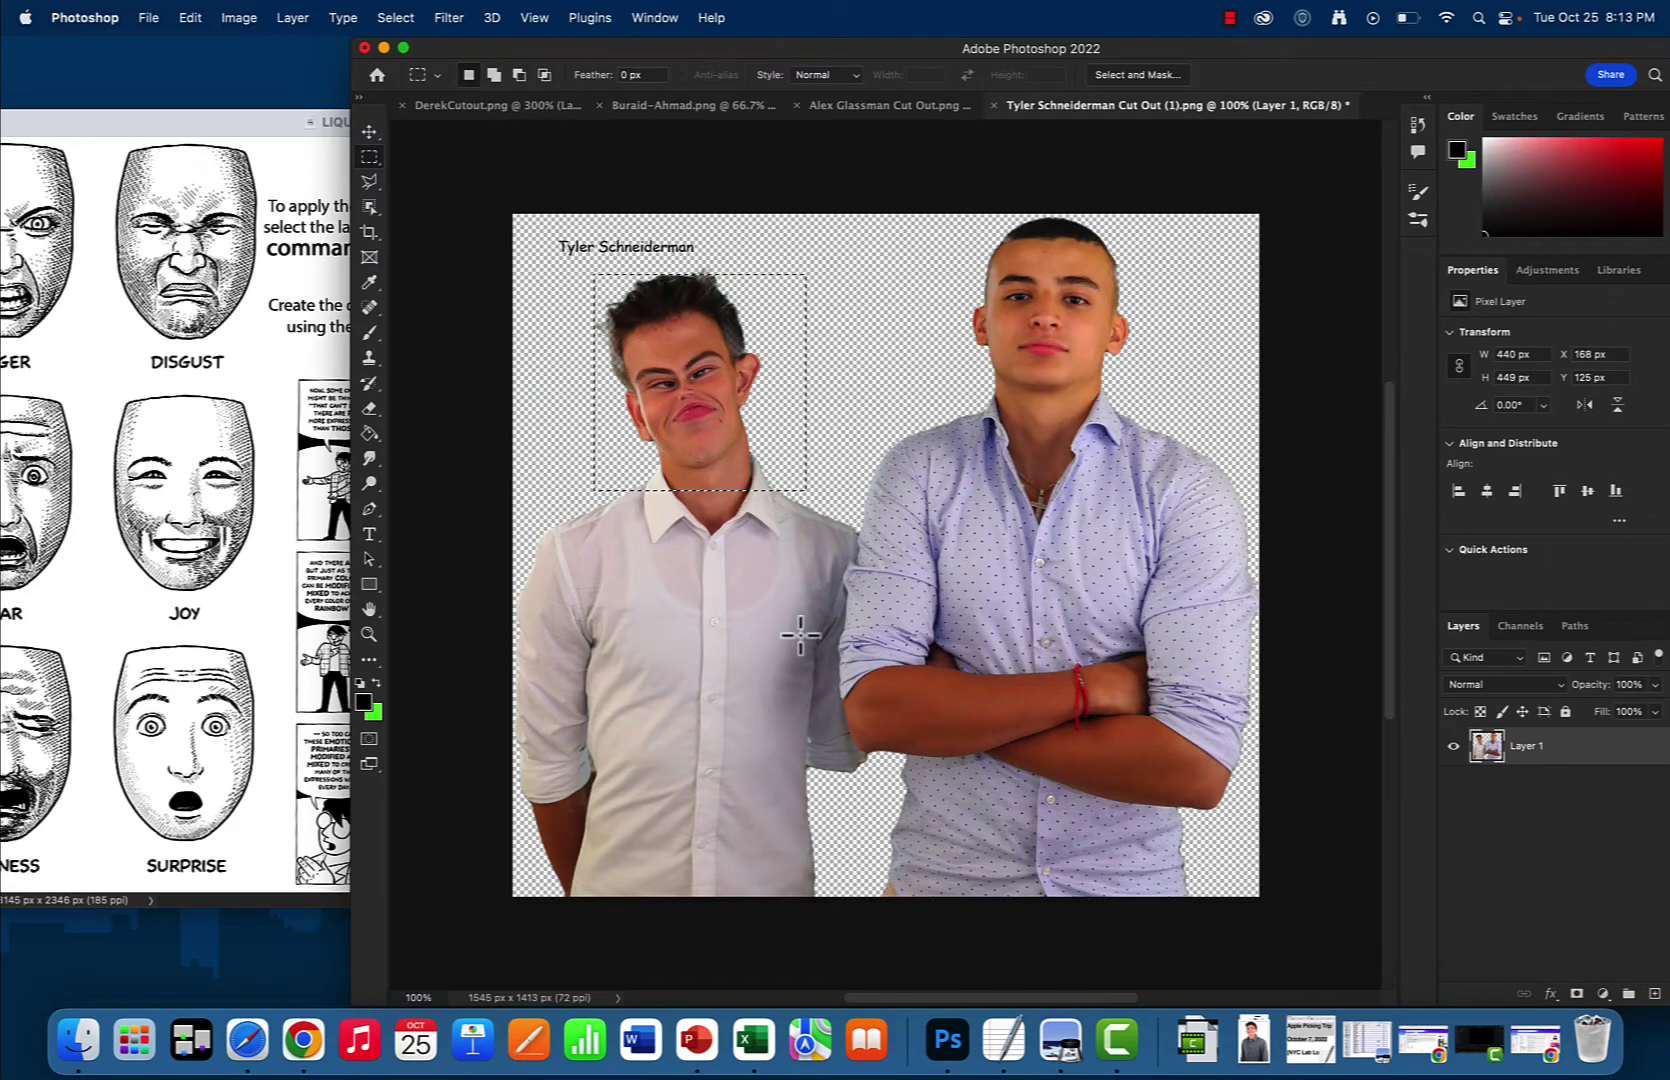
{"action": "key", "text": "super+c"}
{"action": "left_click", "coordinate": [237, 502]}
{"action": "key", "text": "super+v"}
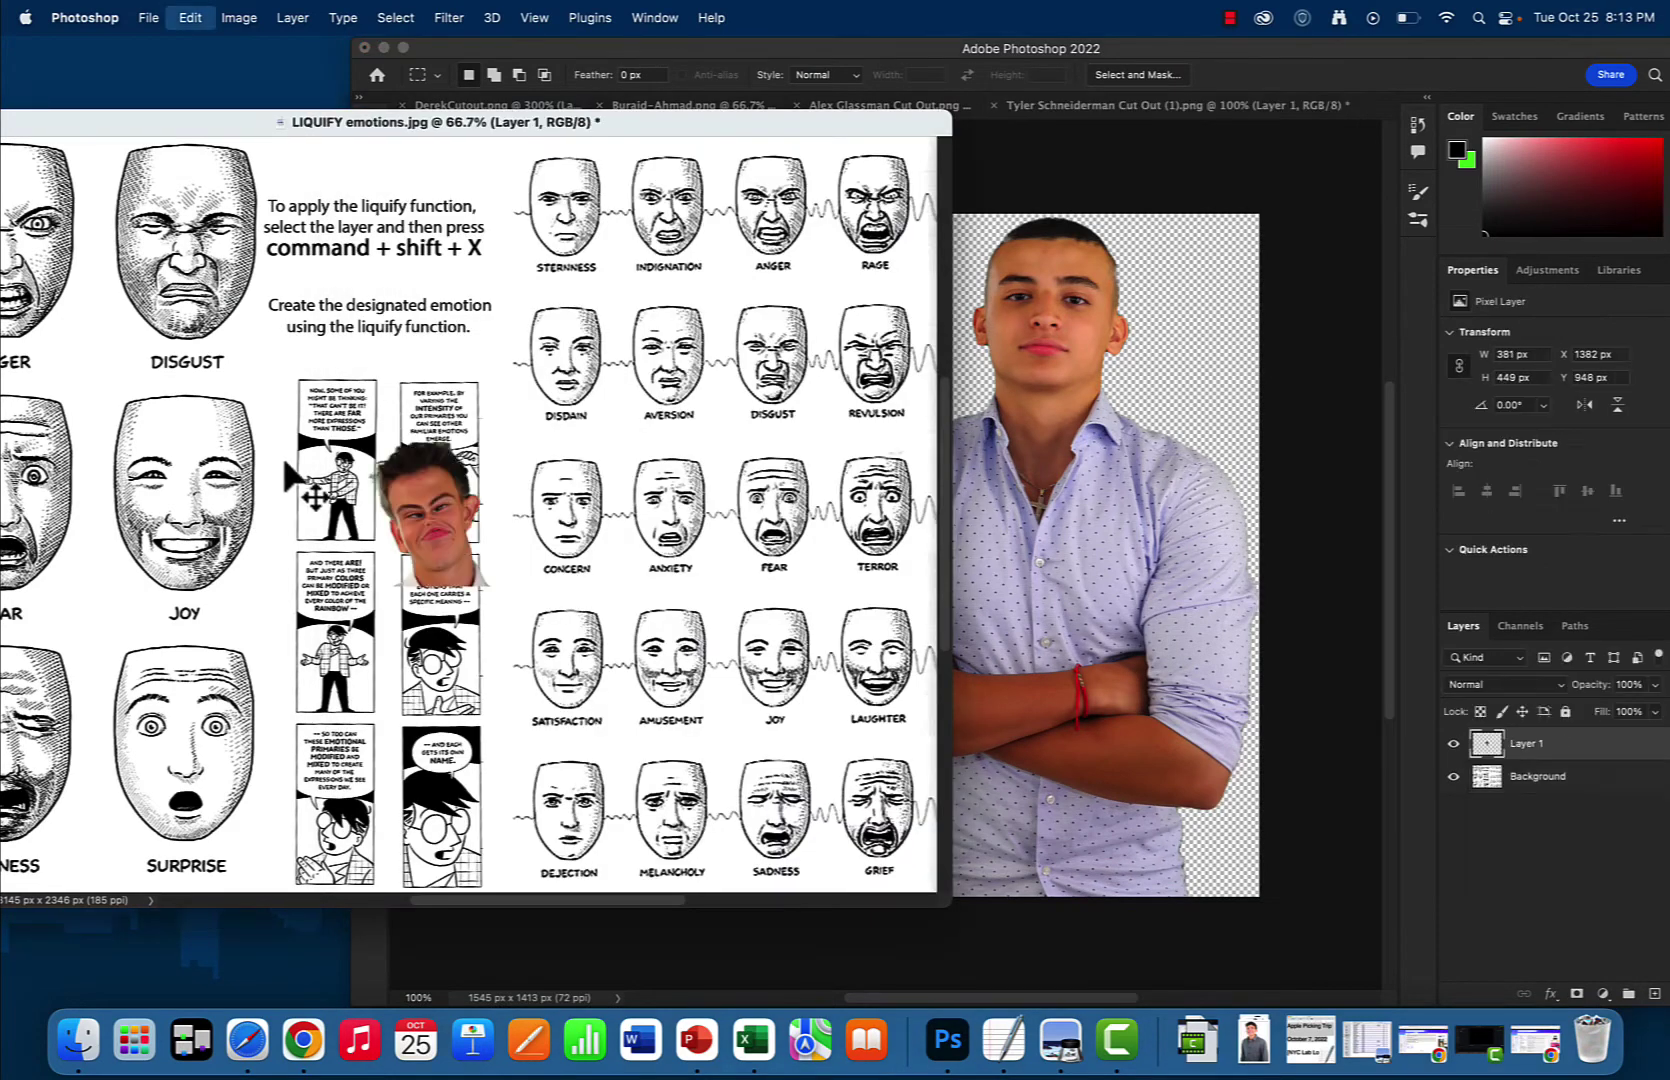
{"action": "left_click_drag", "start_coordinate": [420, 500], "coordinate": [185, 325]}
{"action": "key", "text": "super+t"}
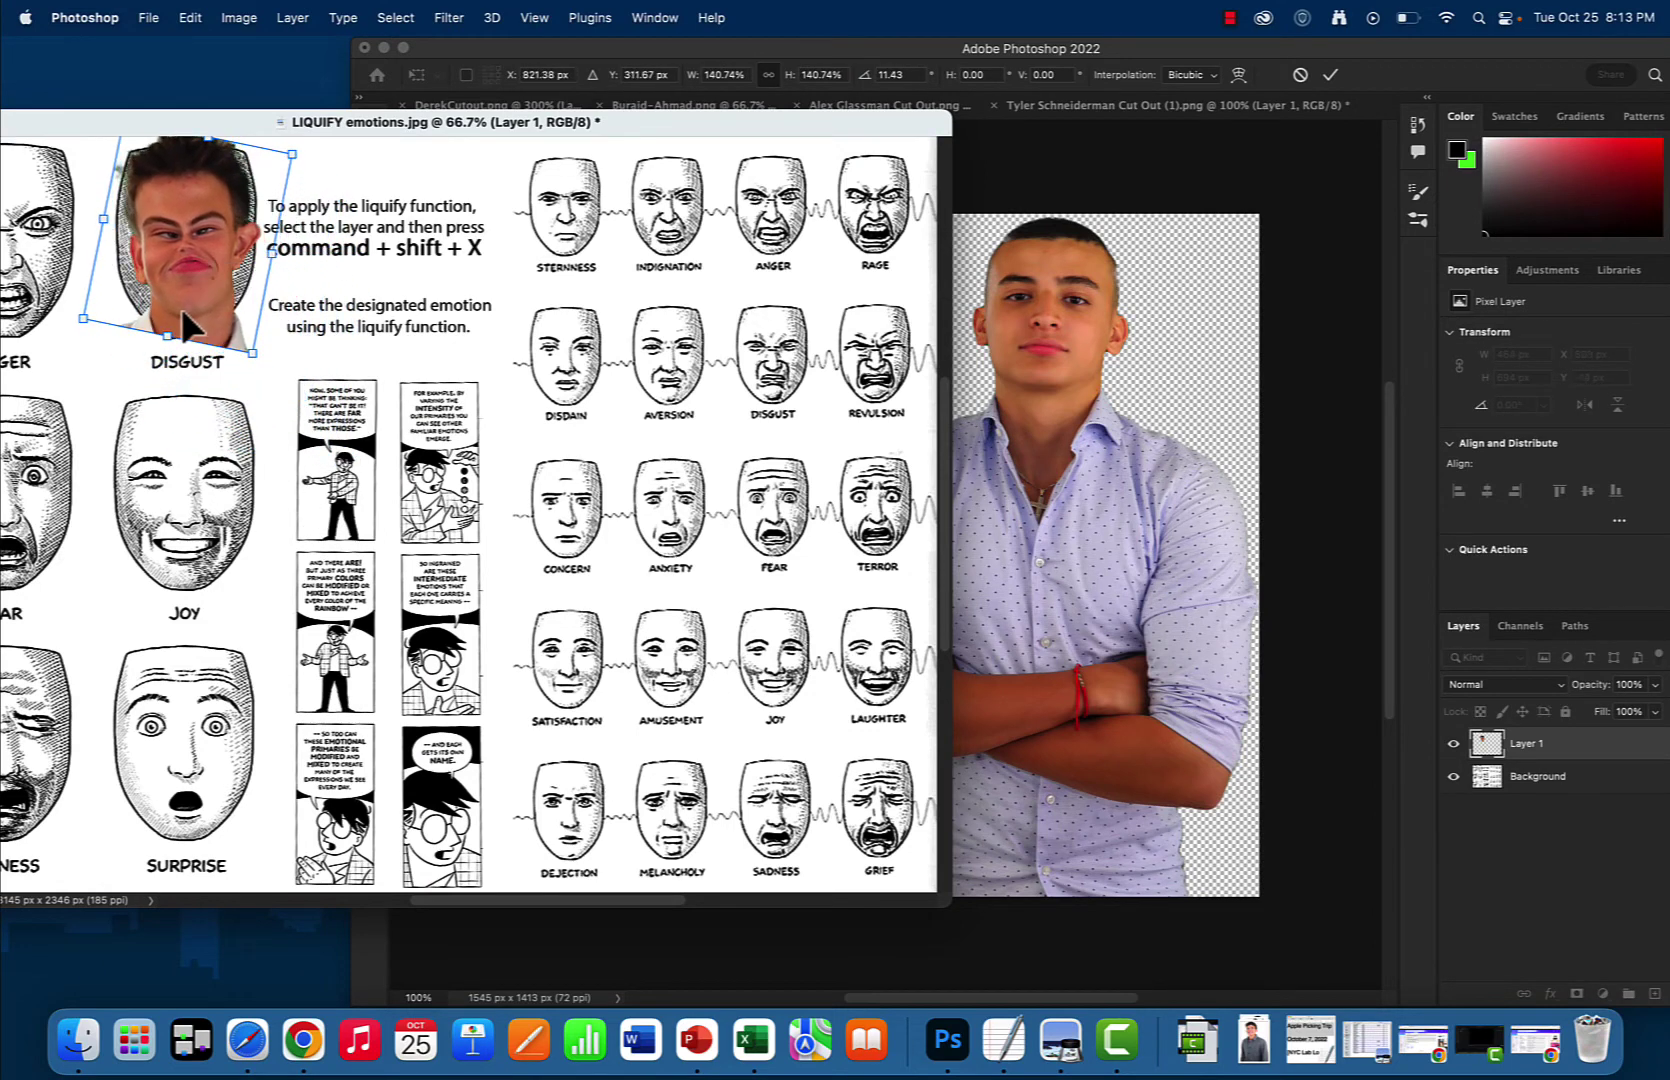
{"action": "left_click", "coordinate": [1331, 76]}
Shift the emotions sheet window to show its left side and return to the classmate photo.
{"action": "left_click", "coordinate": [1122, 297]}
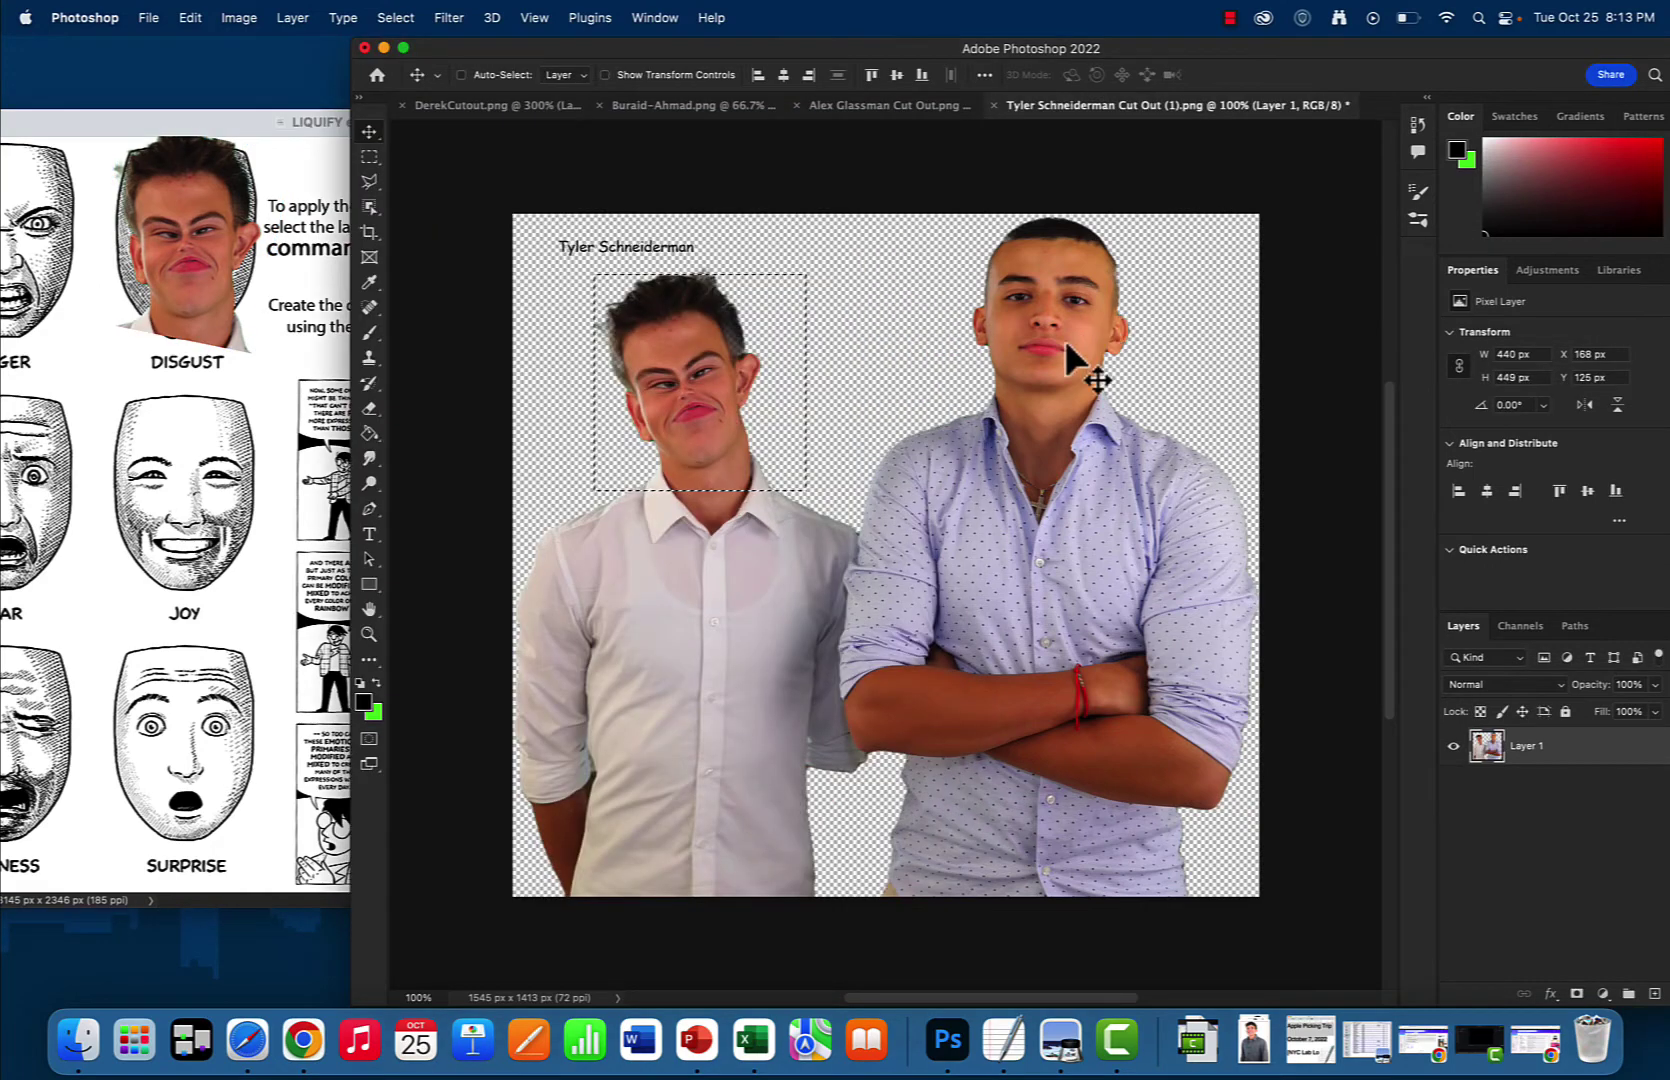
{"action": "left_click", "coordinate": [276, 630]}
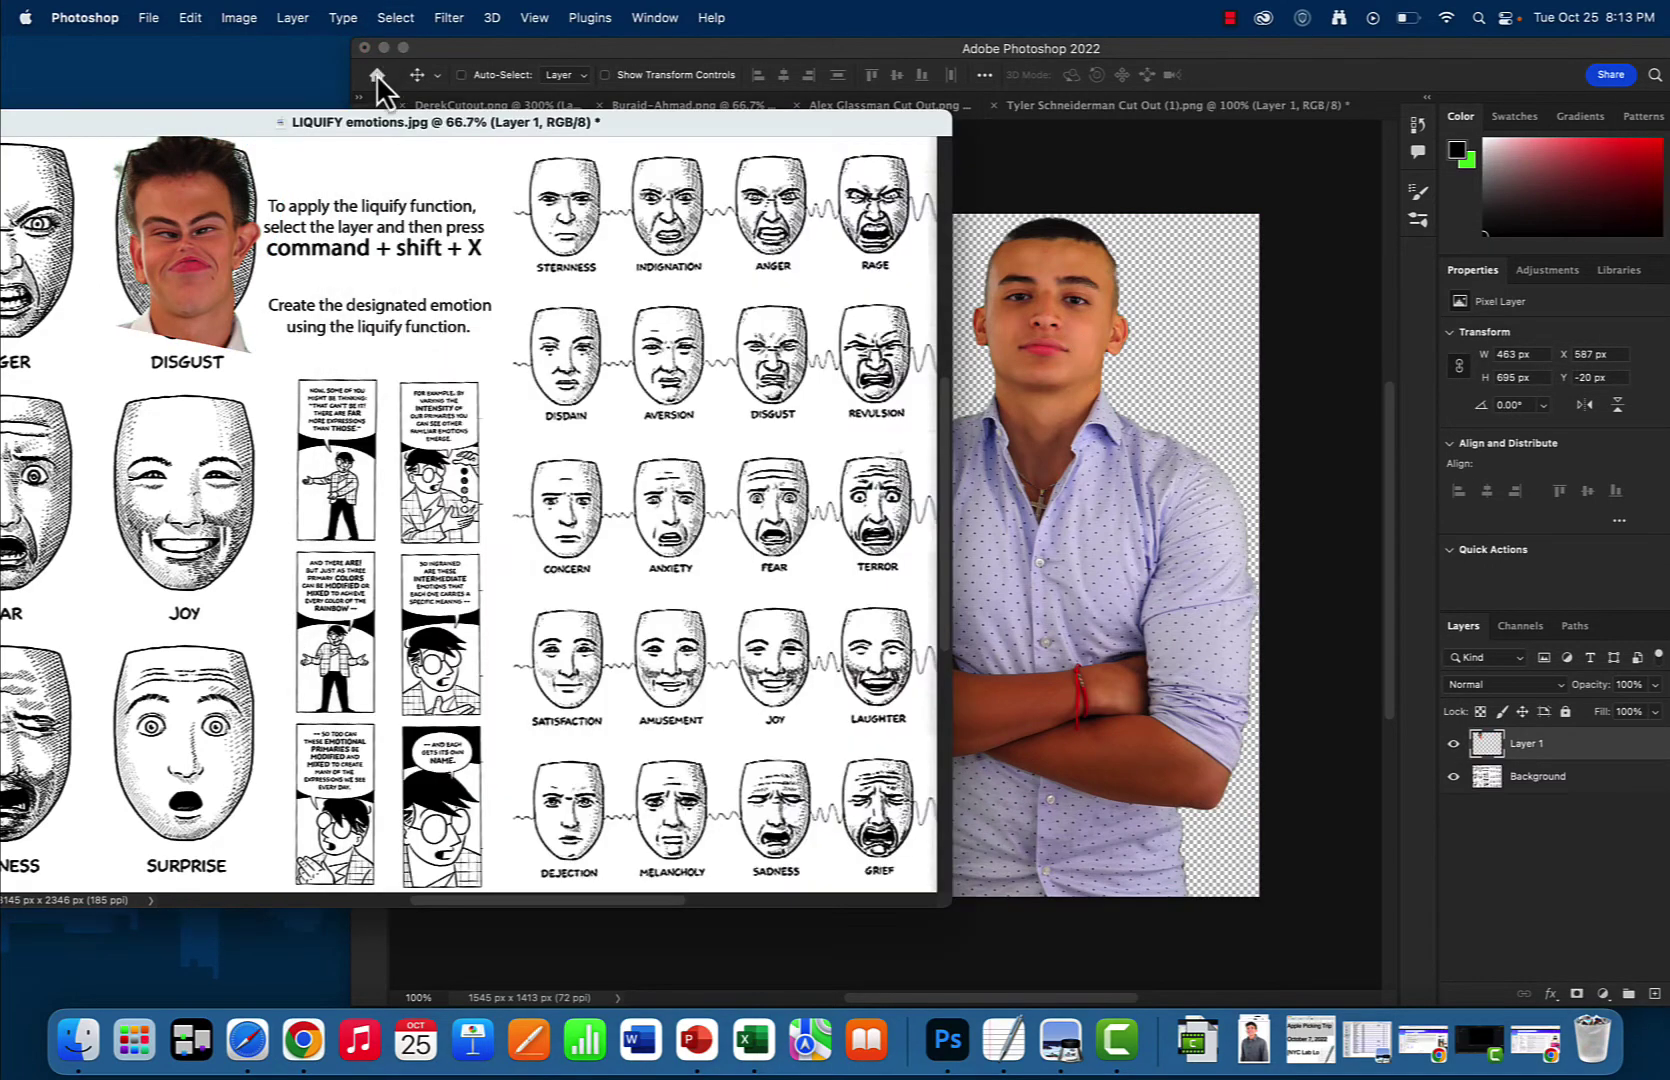
{"action": "mouse_move", "coordinate": [360, 126]}
{"action": "left_mouse_down"}
{"action": "mouse_move", "coordinate": [615, 125]}
{"action": "mouse_move", "coordinate": [524, 123]}
{"action": "left_mouse_up"}
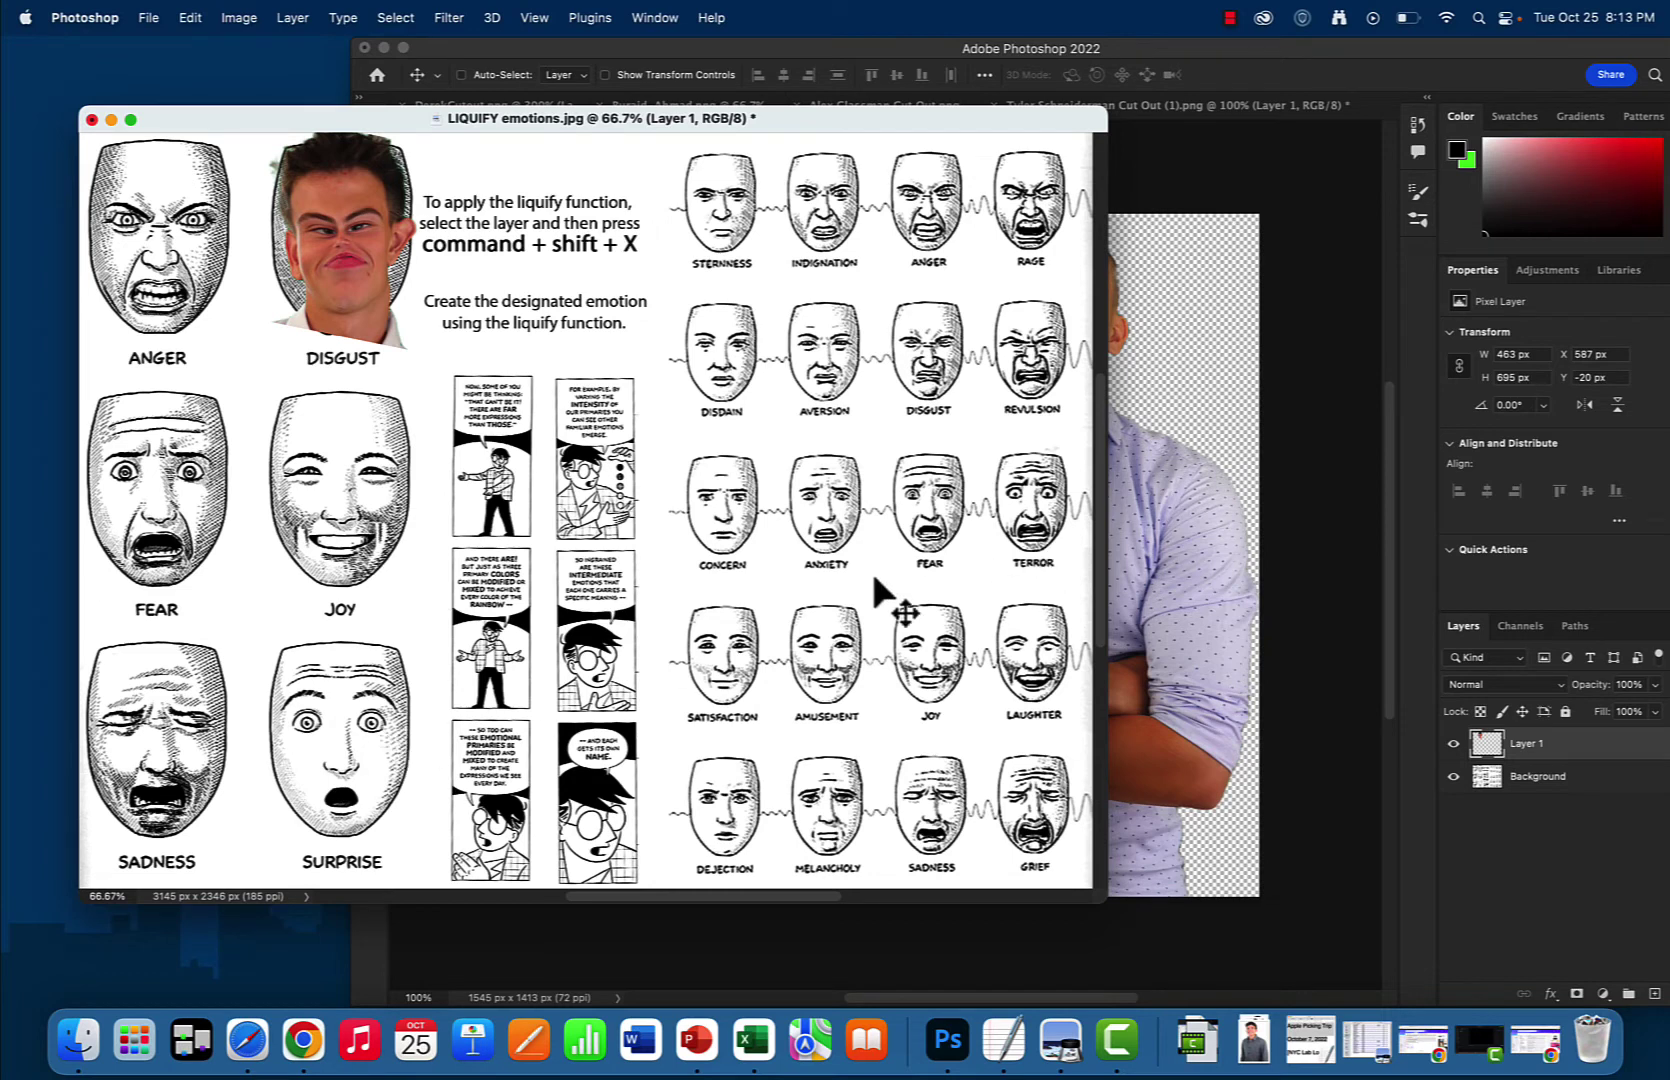
{"action": "left_click", "coordinate": [1190, 545]}
Select the right classmate's face with an elliptical marquee and open it in Liquify, zoomed in.
{"action": "key", "text": "m"}
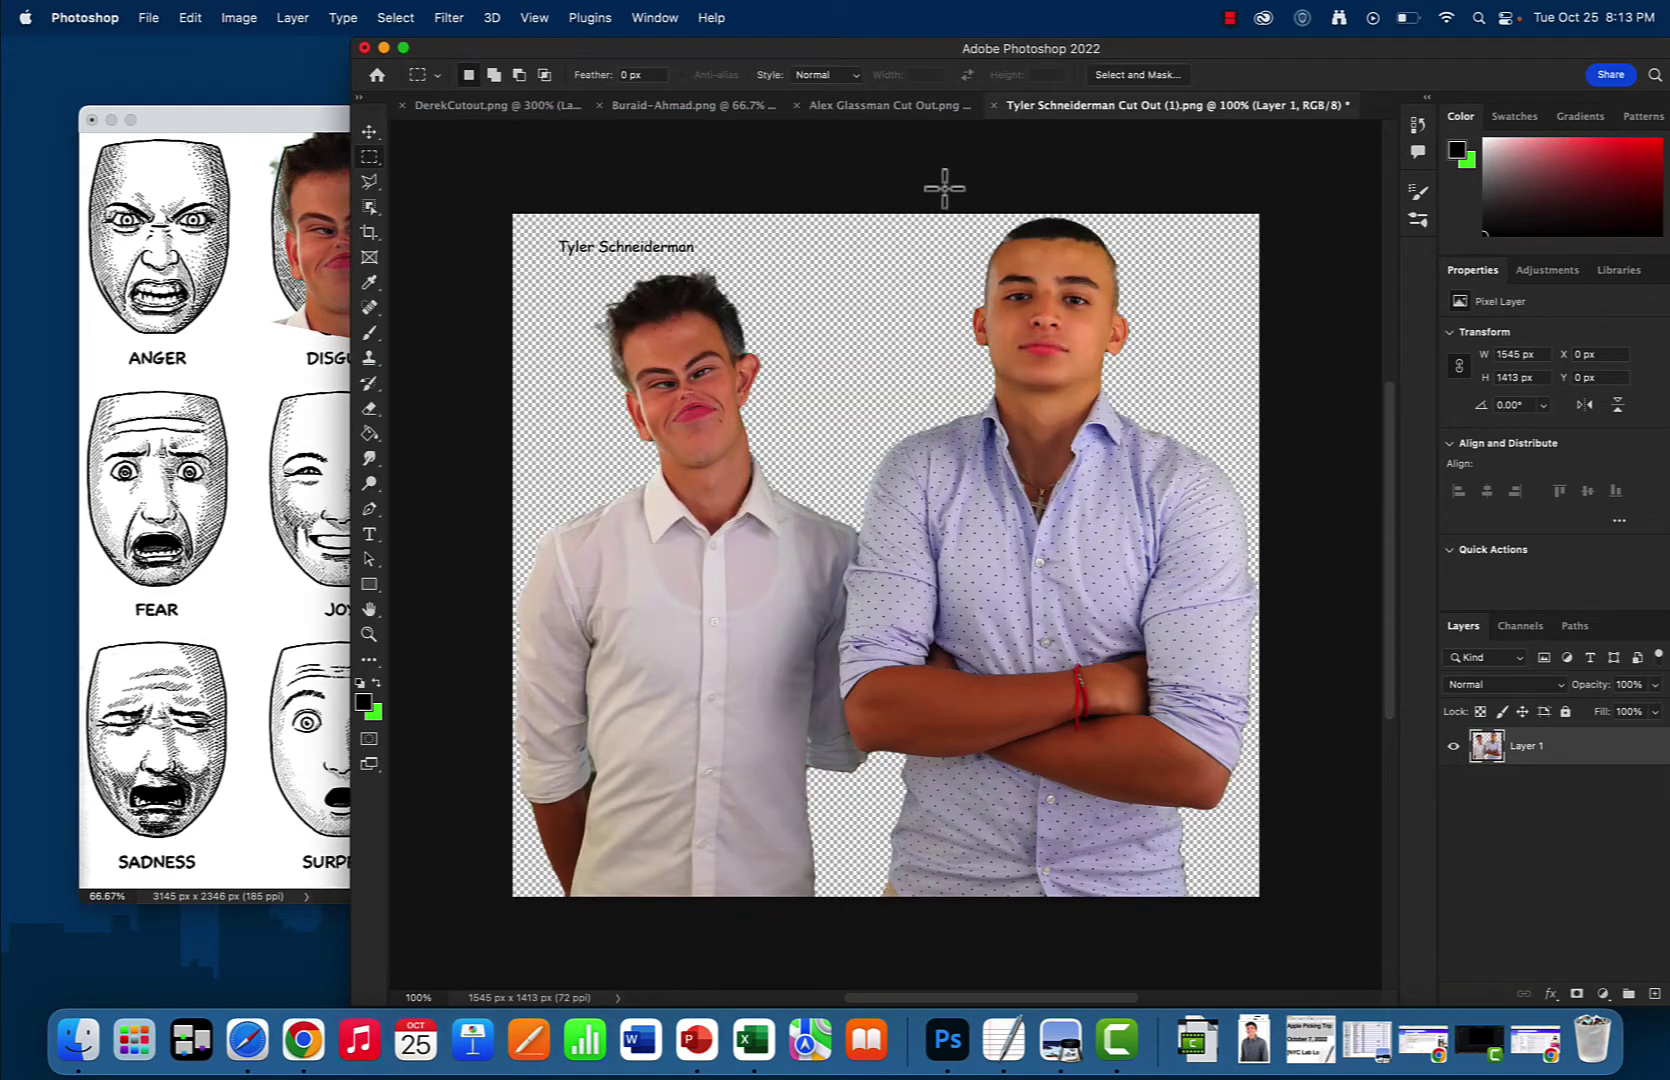
{"action": "left_click_drag", "start_coordinate": [936, 218], "coordinate": [1063, 410]}
{"action": "left_click", "coordinate": [1063, 410]}
{"action": "left_click_drag", "start_coordinate": [367, 160], "coordinate": [393, 175]}
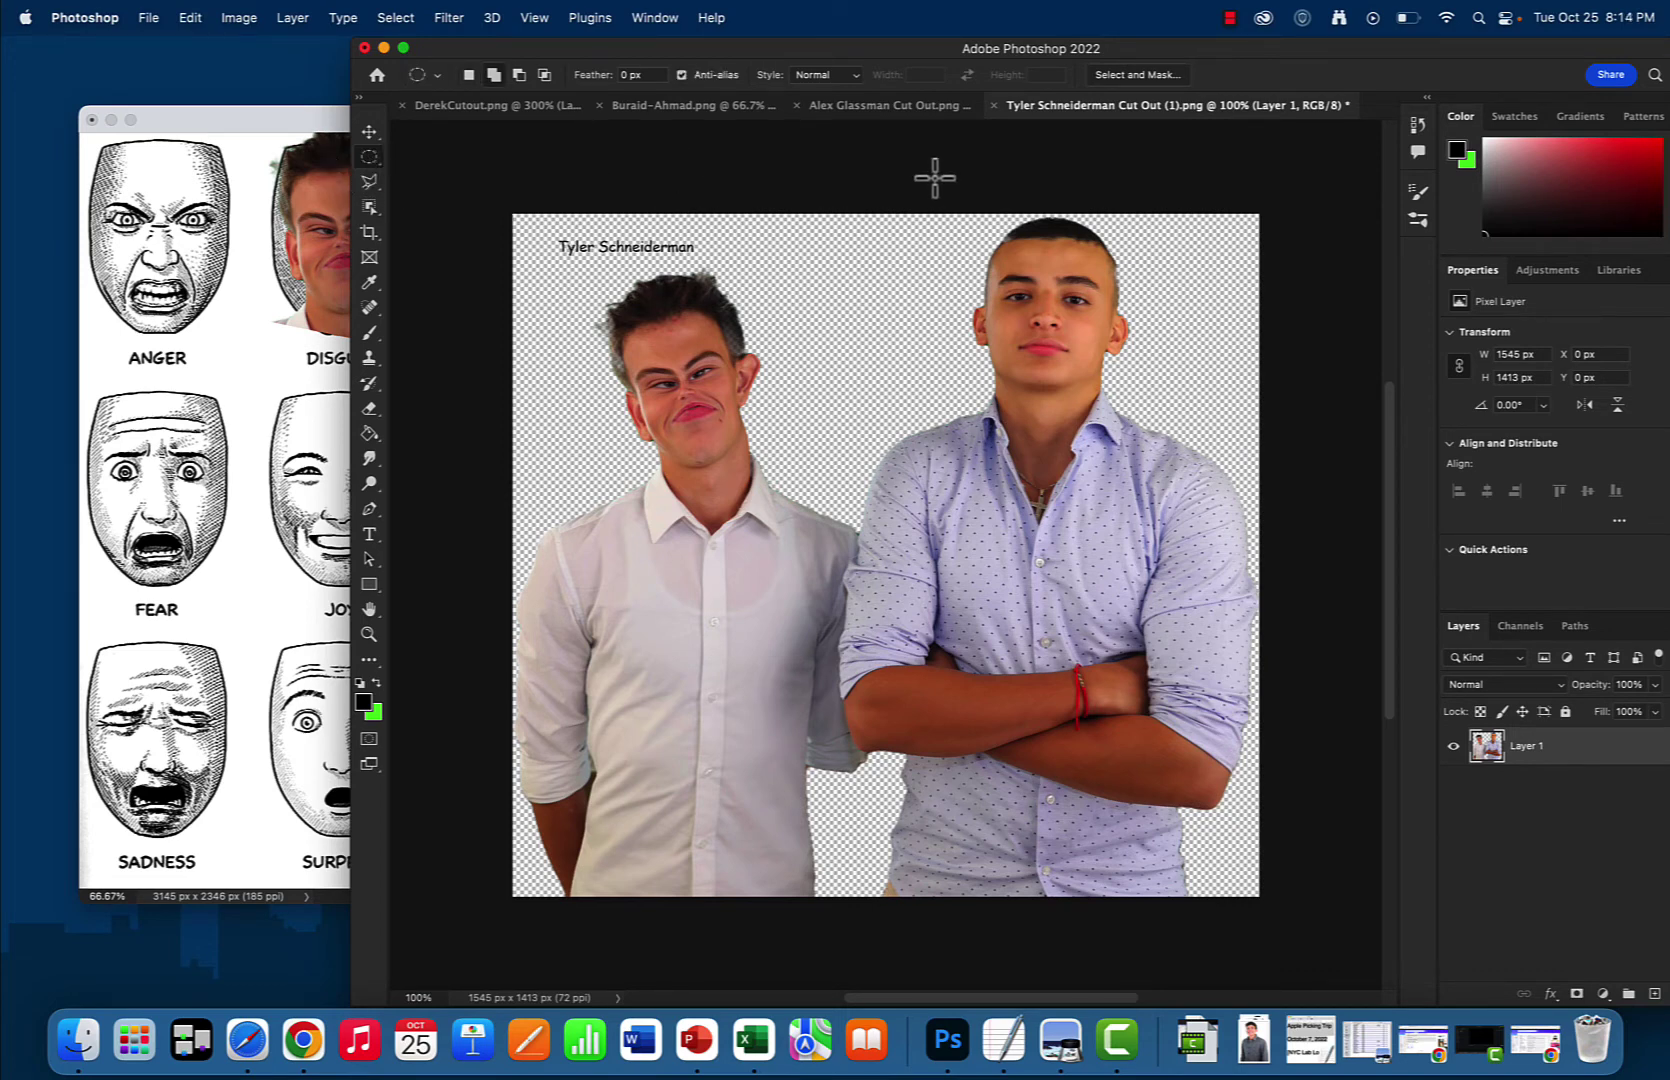
{"action": "left_click_drag", "start_coordinate": [946, 192], "coordinate": [1172, 437]}
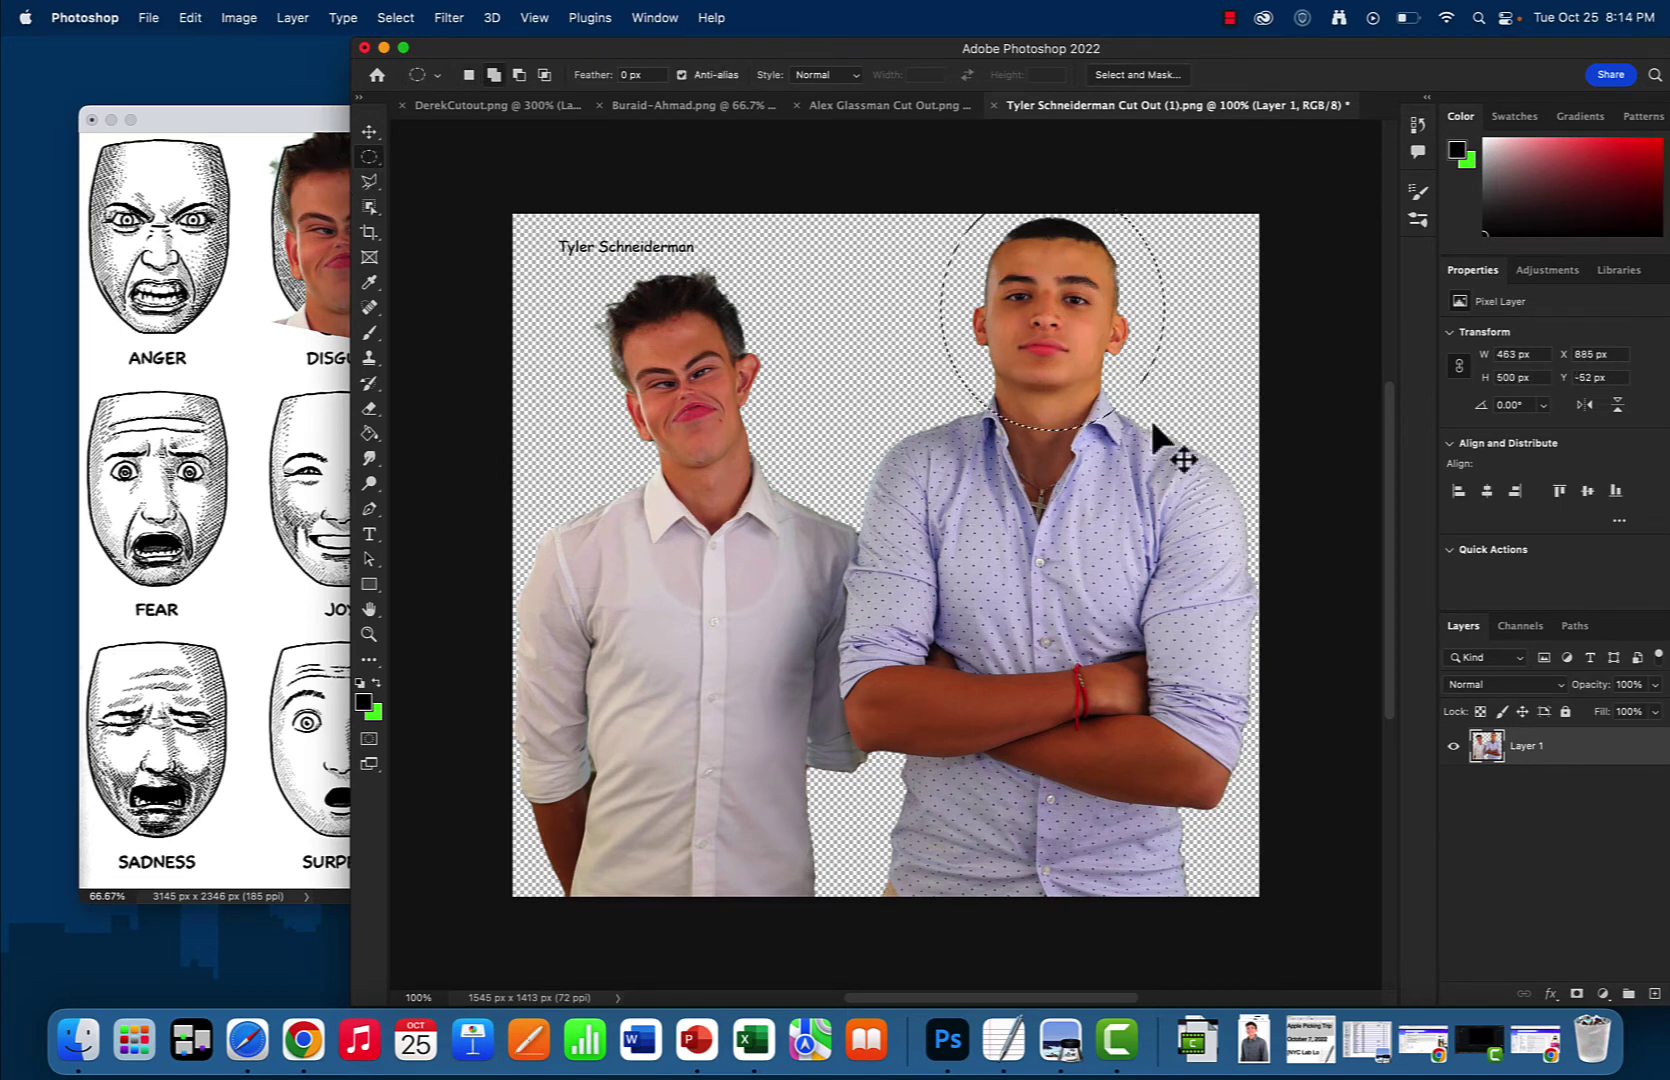
{"action": "key", "text": "shift+super+x"}
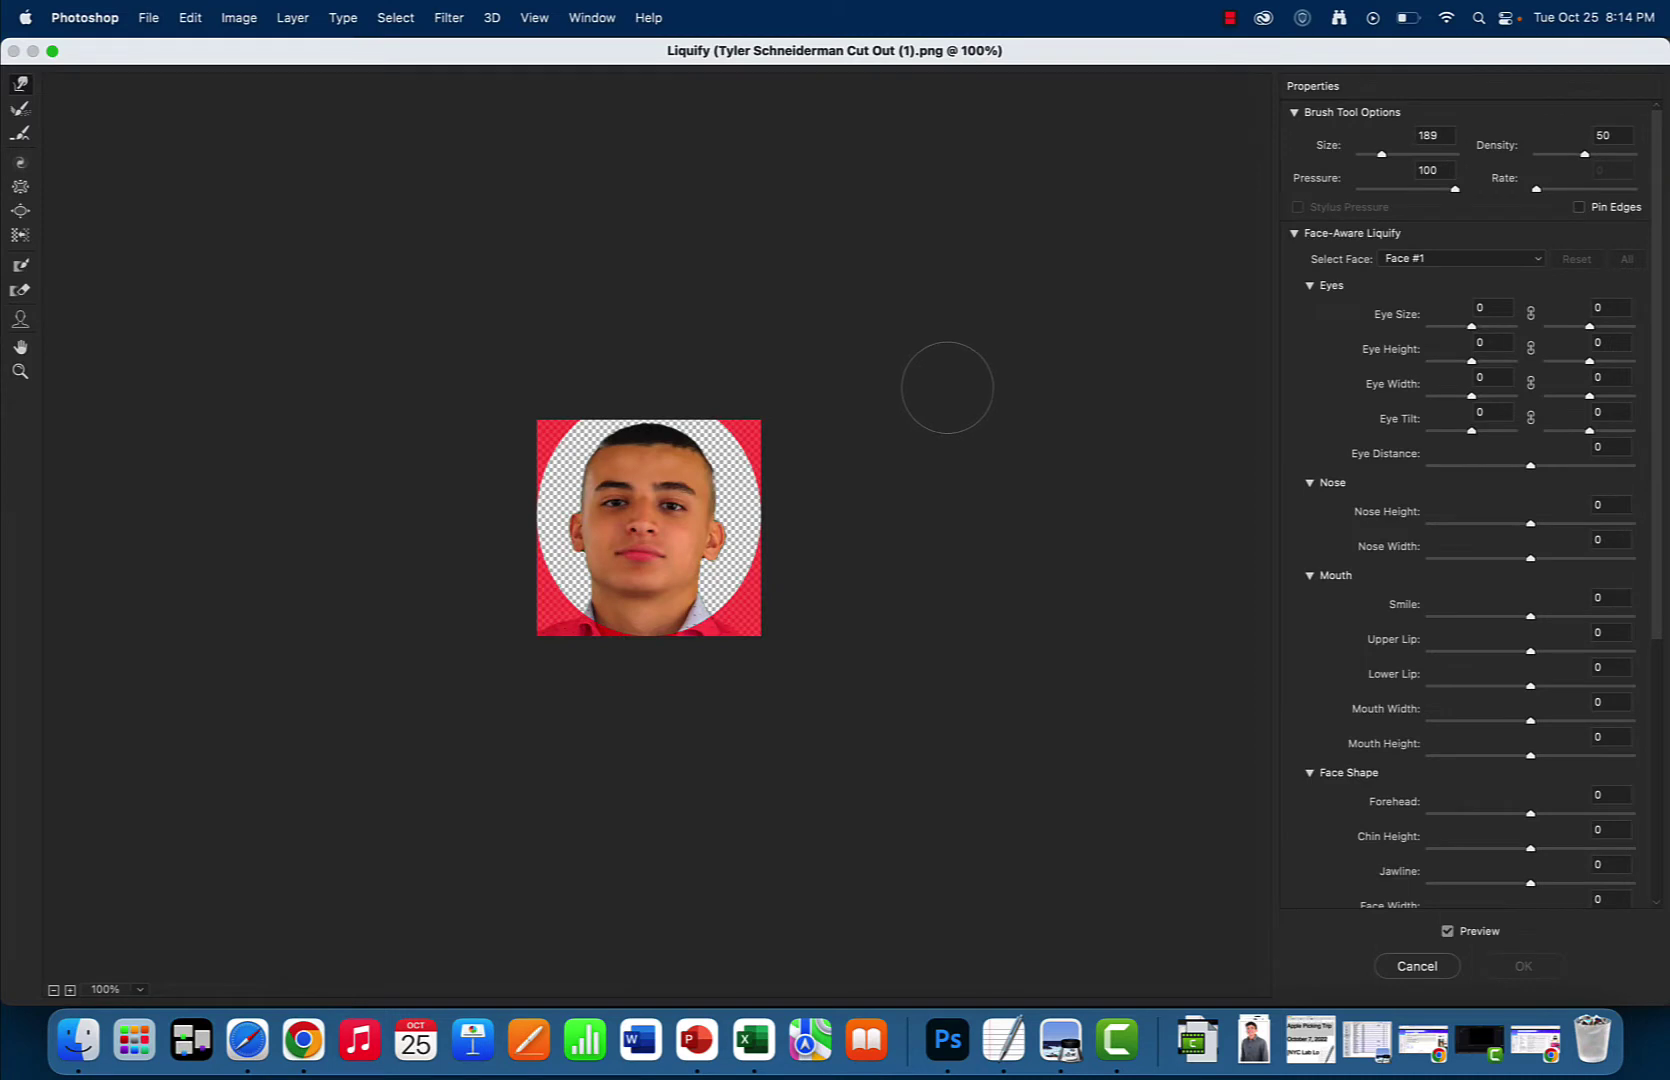
{"action": "double_click", "coordinate": [622, 519]}
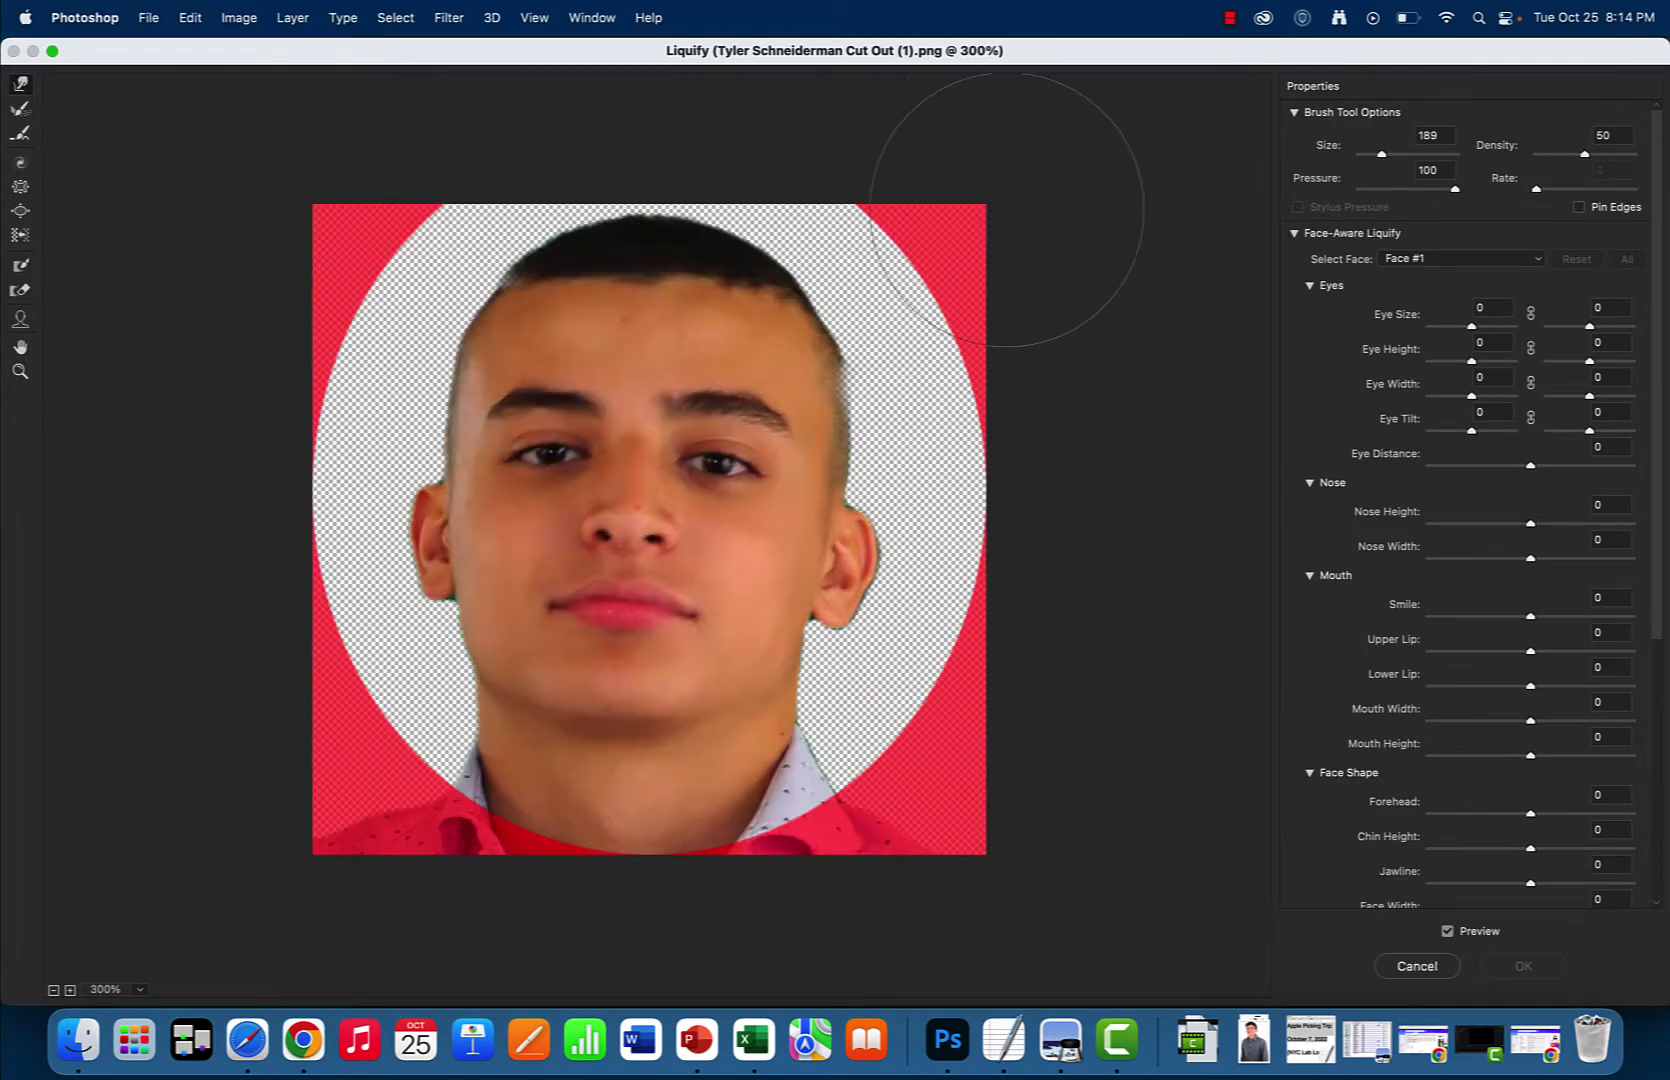
Resize and move the Liquify window beside the reference sheet, with the Bloat tool chosen.
{"action": "left_click_drag", "start_coordinate": [762, 57], "coordinate": [906, 60]}
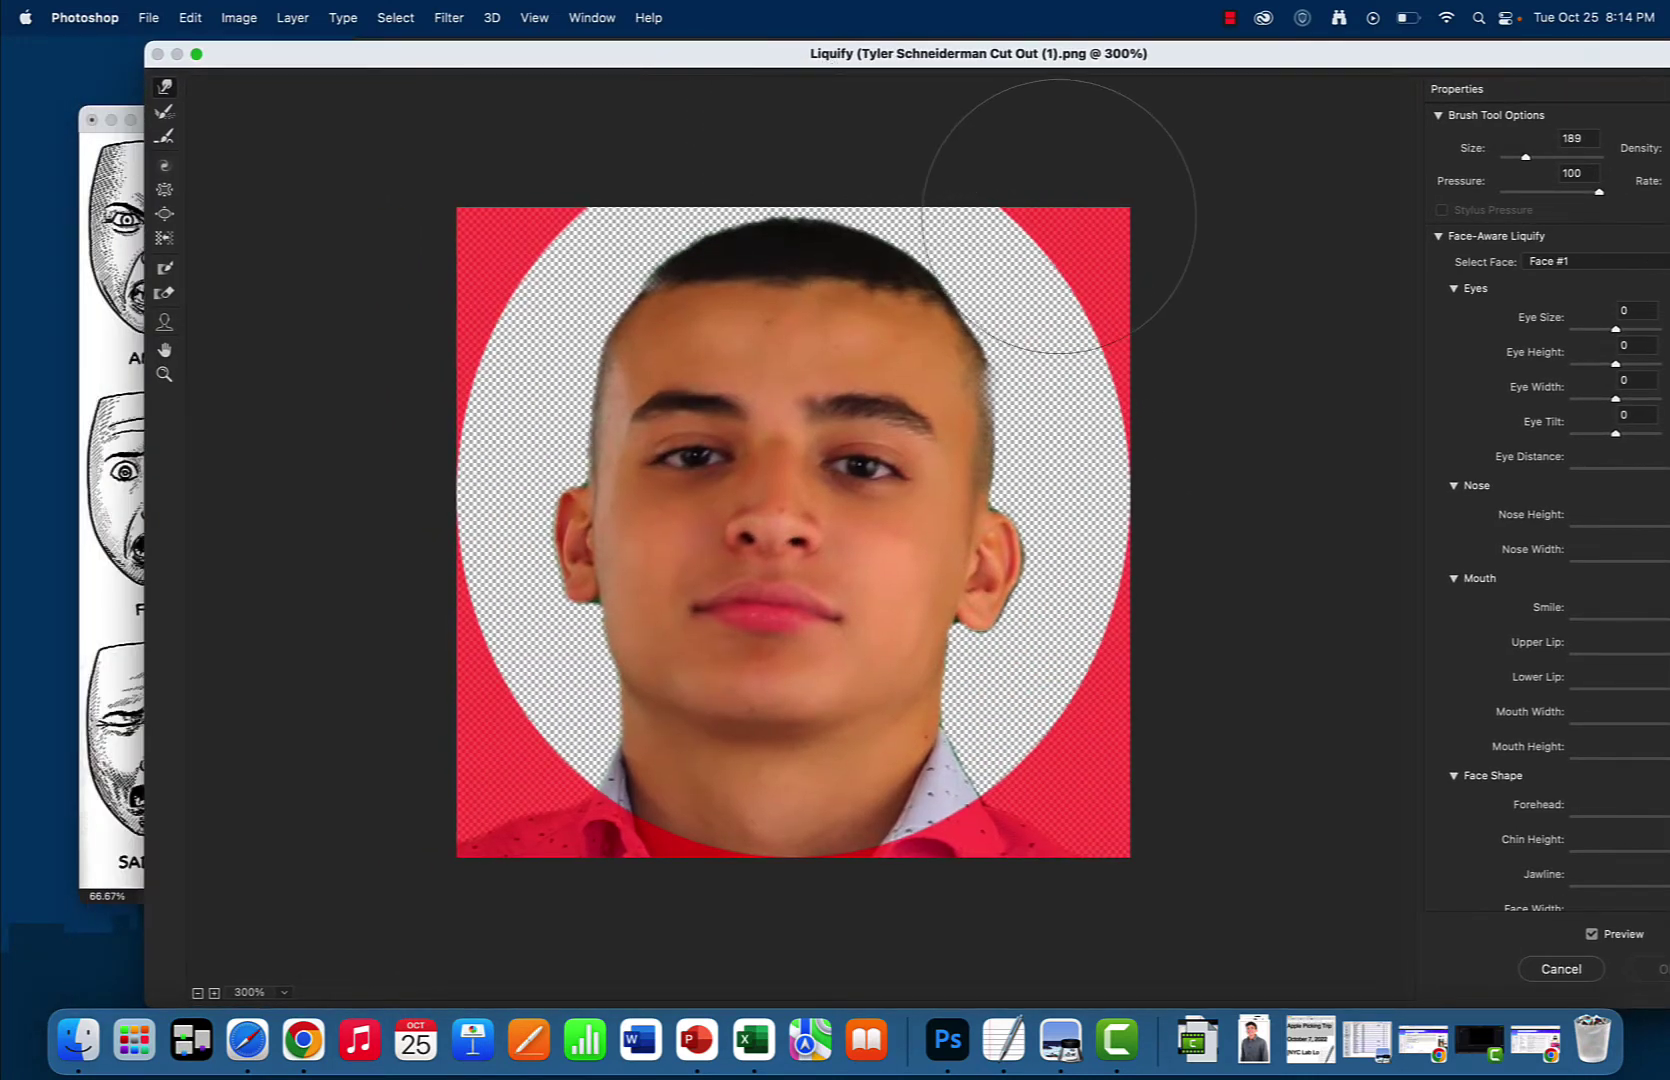
{"action": "left_click_drag", "start_coordinate": [805, 62], "coordinate": [1062, 85]}
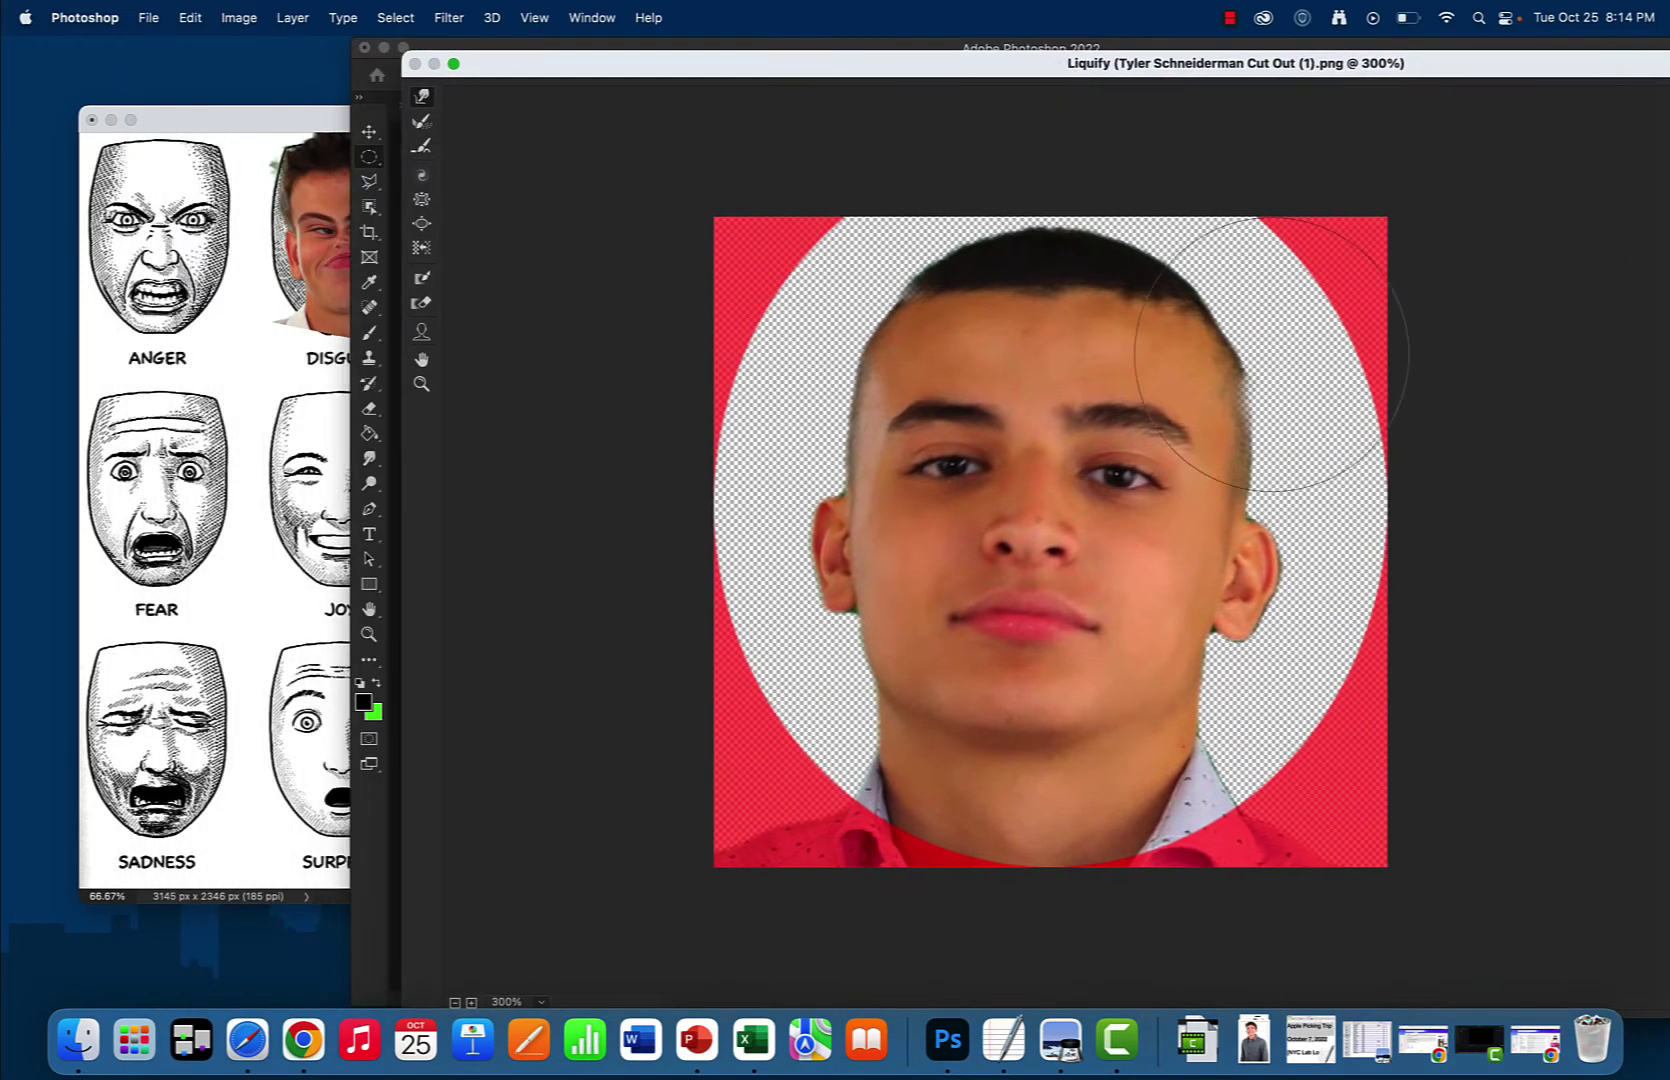
{"action": "mouse_move", "coordinate": [716, 62]}
{"action": "left_mouse_down"}
{"action": "mouse_move", "coordinate": [761, 74]}
{"action": "mouse_move", "coordinate": [689, 72]}
{"action": "mouse_move", "coordinate": [770, 72]}
{"action": "left_mouse_up"}
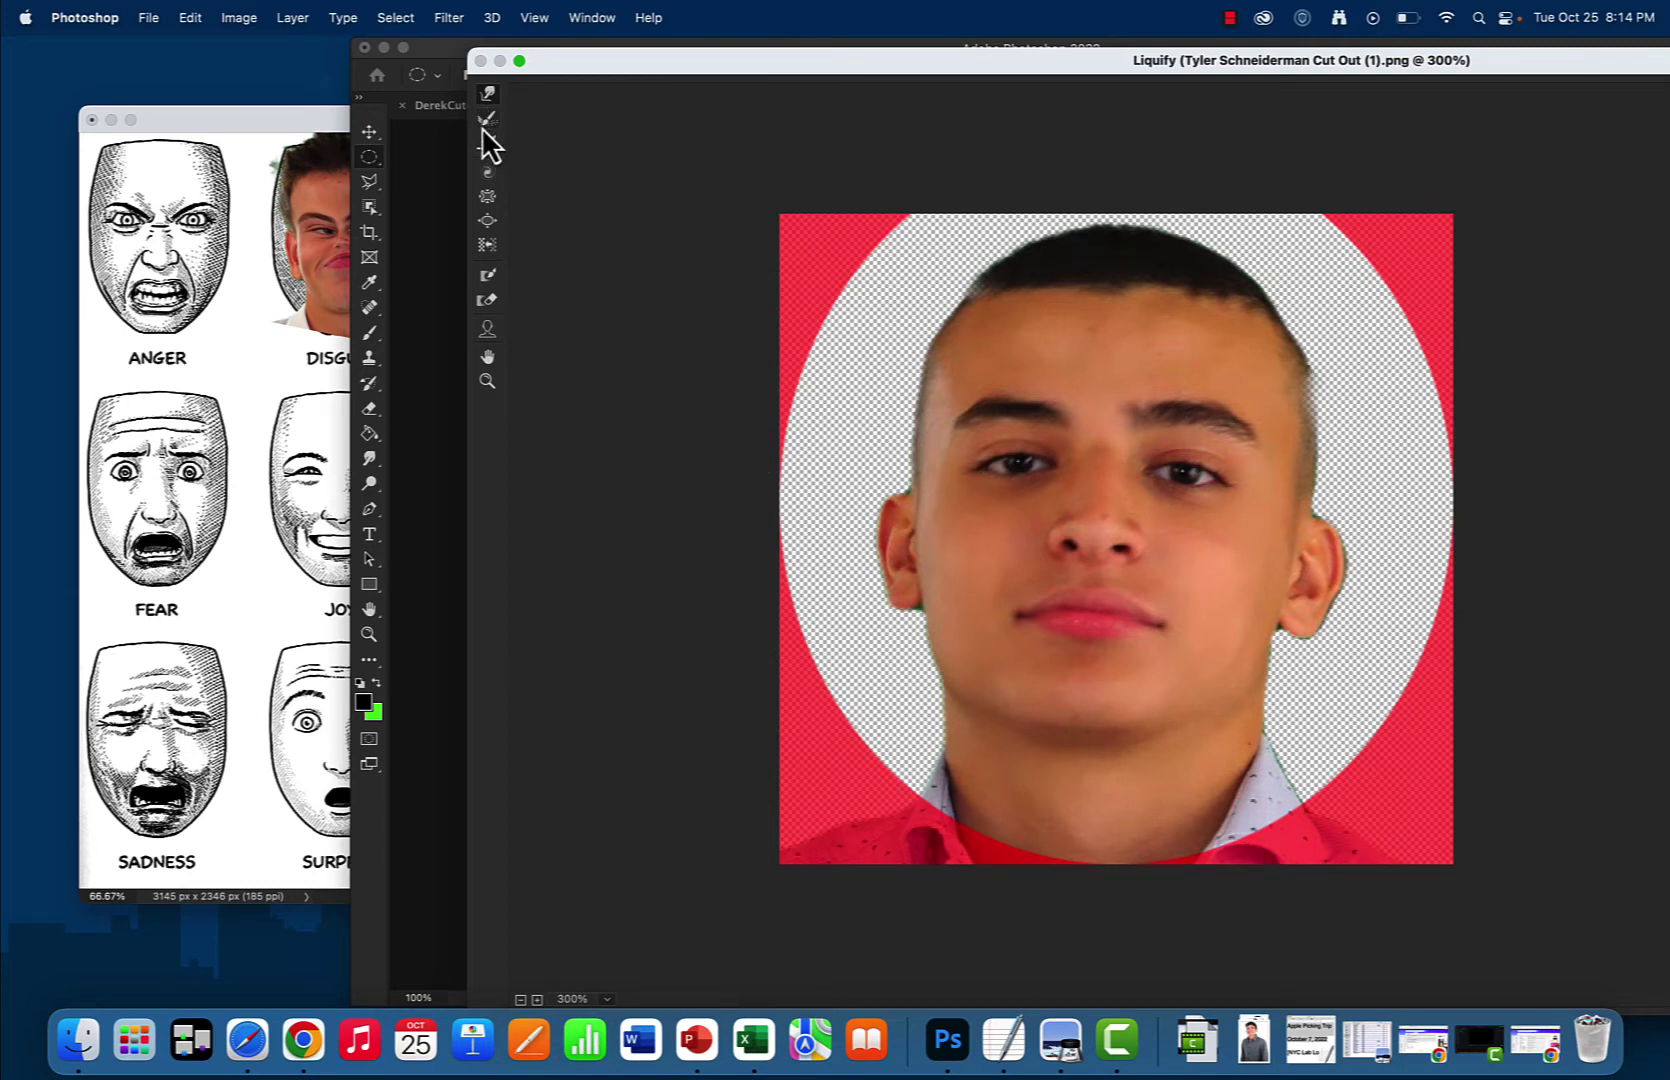
{"action": "left_click", "coordinate": [487, 221]}
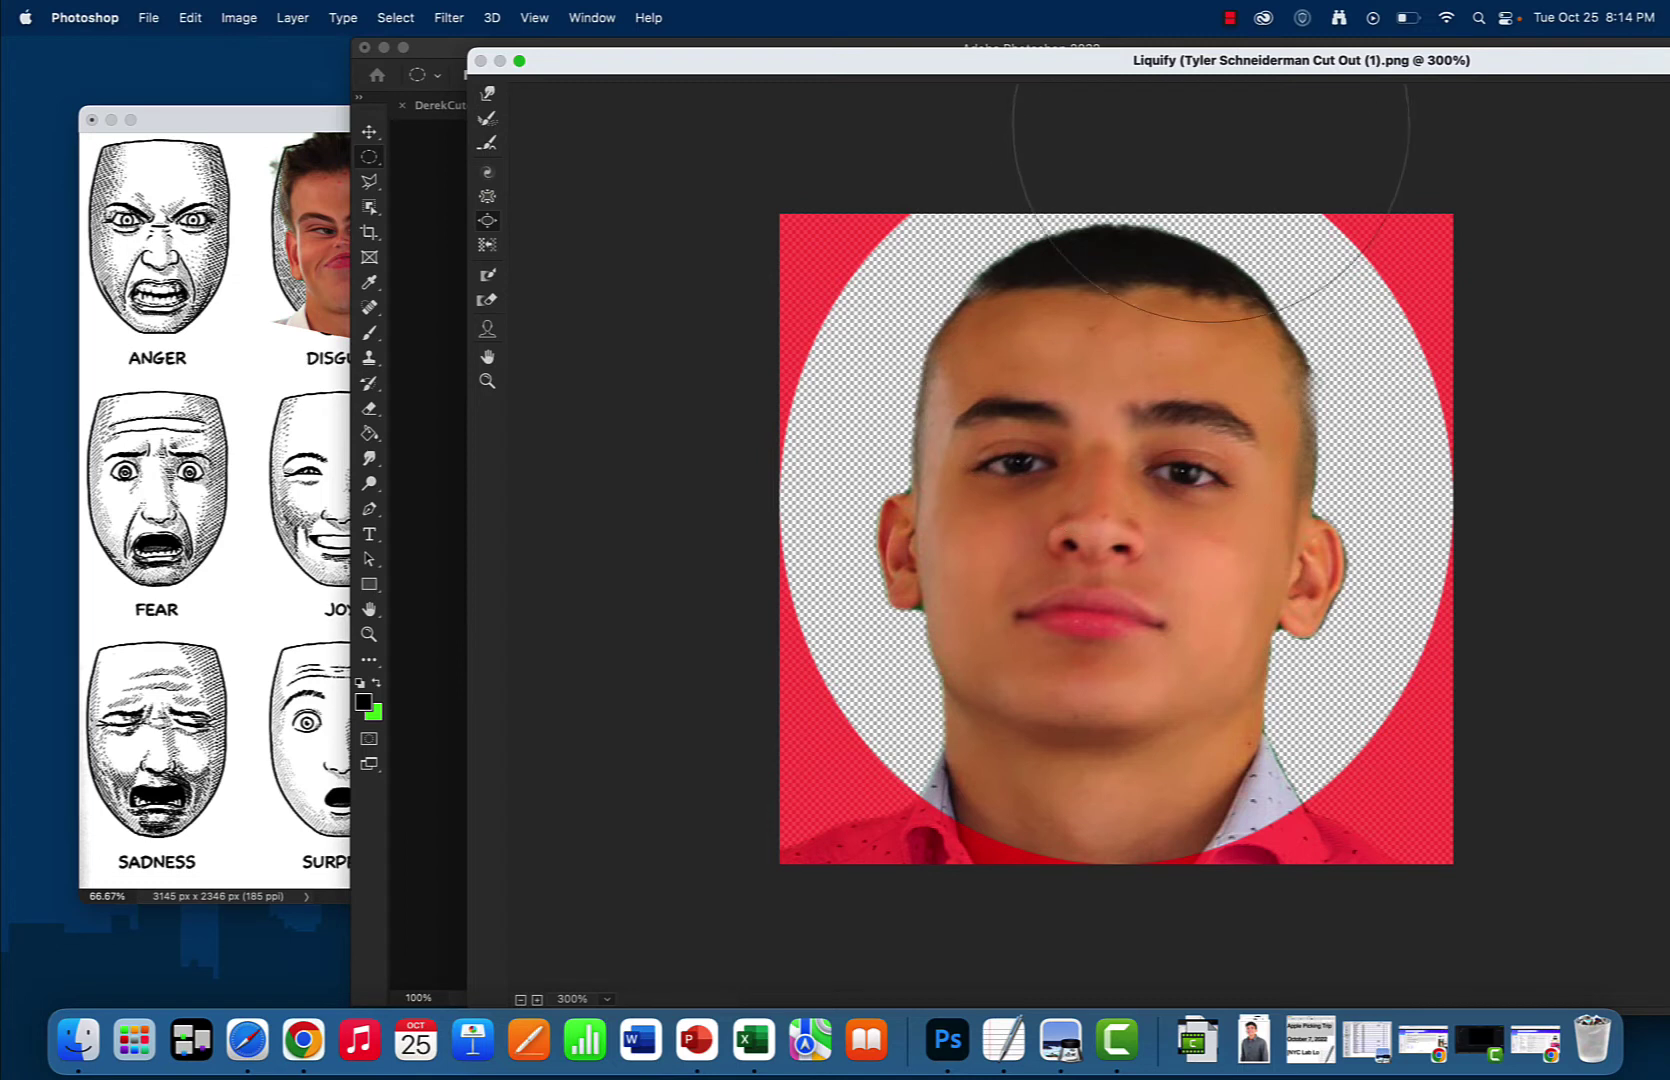
{"action": "left_click_drag", "start_coordinate": [1160, 61], "coordinate": [975, 58]}
{"action": "left_click_drag", "start_coordinate": [1262, 68], "coordinate": [833, 63]}
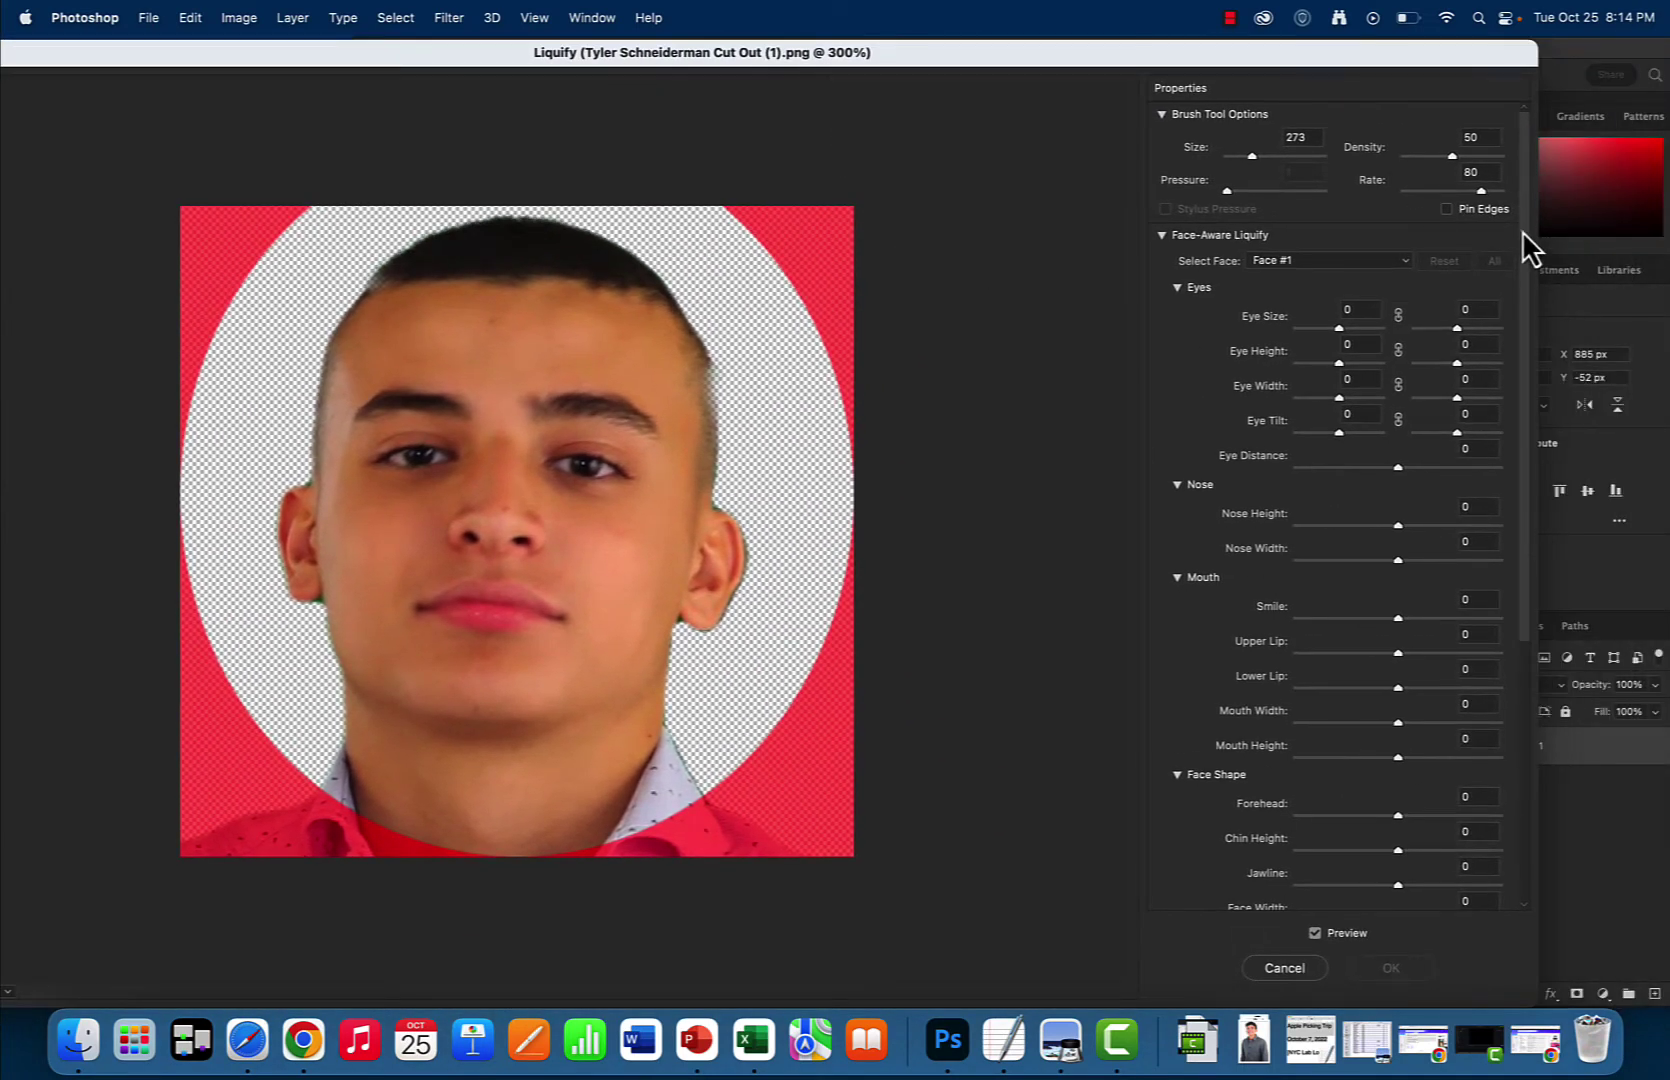
{"action": "mouse_move", "coordinate": [1541, 254]}
{"action": "left_mouse_down"}
{"action": "mouse_move", "coordinate": [947, 291]}
{"action": "mouse_move", "coordinate": [991, 290]}
{"action": "left_mouse_up"}
{"action": "left_click_drag", "start_coordinate": [645, 52], "coordinate": [1240, 48]}
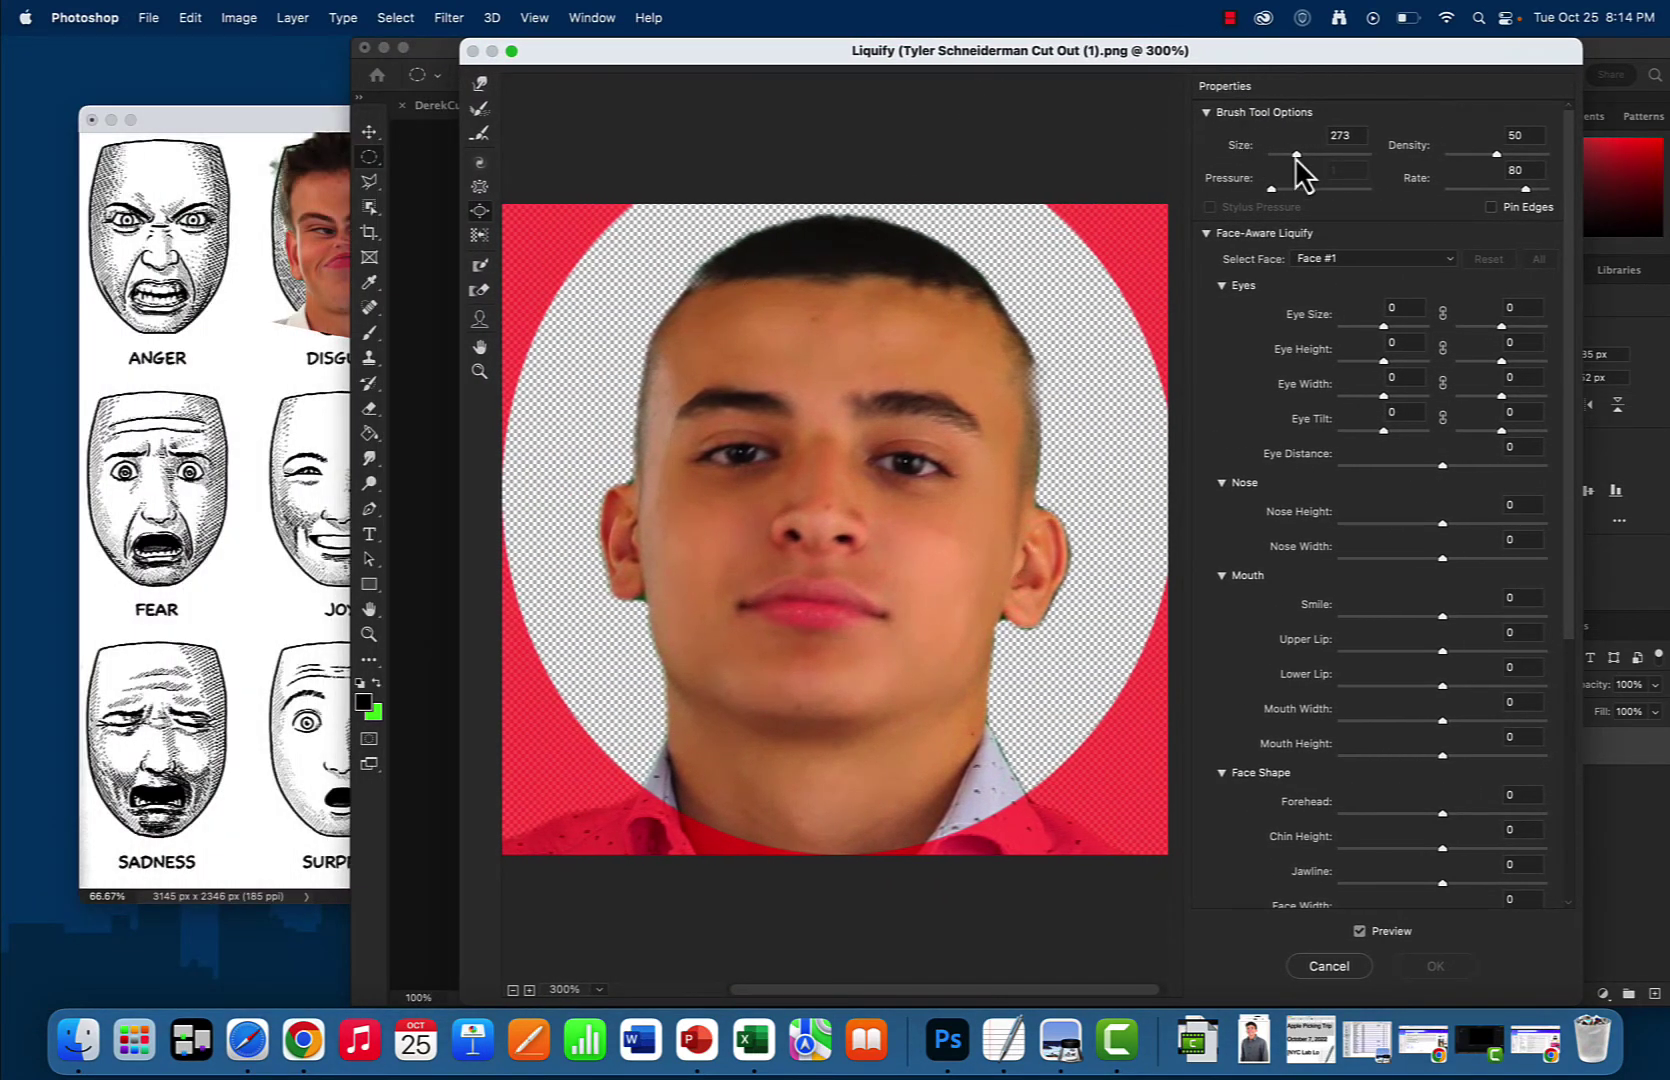
Set the brush size to 144 and bloat both eyes.
{"action": "left_click_drag", "start_coordinate": [1292, 158], "coordinate": [1285, 160]}
{"action": "left_click_drag", "start_coordinate": [1292, 159], "coordinate": [1294, 158]}
{"action": "left_click", "coordinate": [905, 468]}
{"action": "left_click_drag", "start_coordinate": [769, 478], "coordinate": [727, 447]}
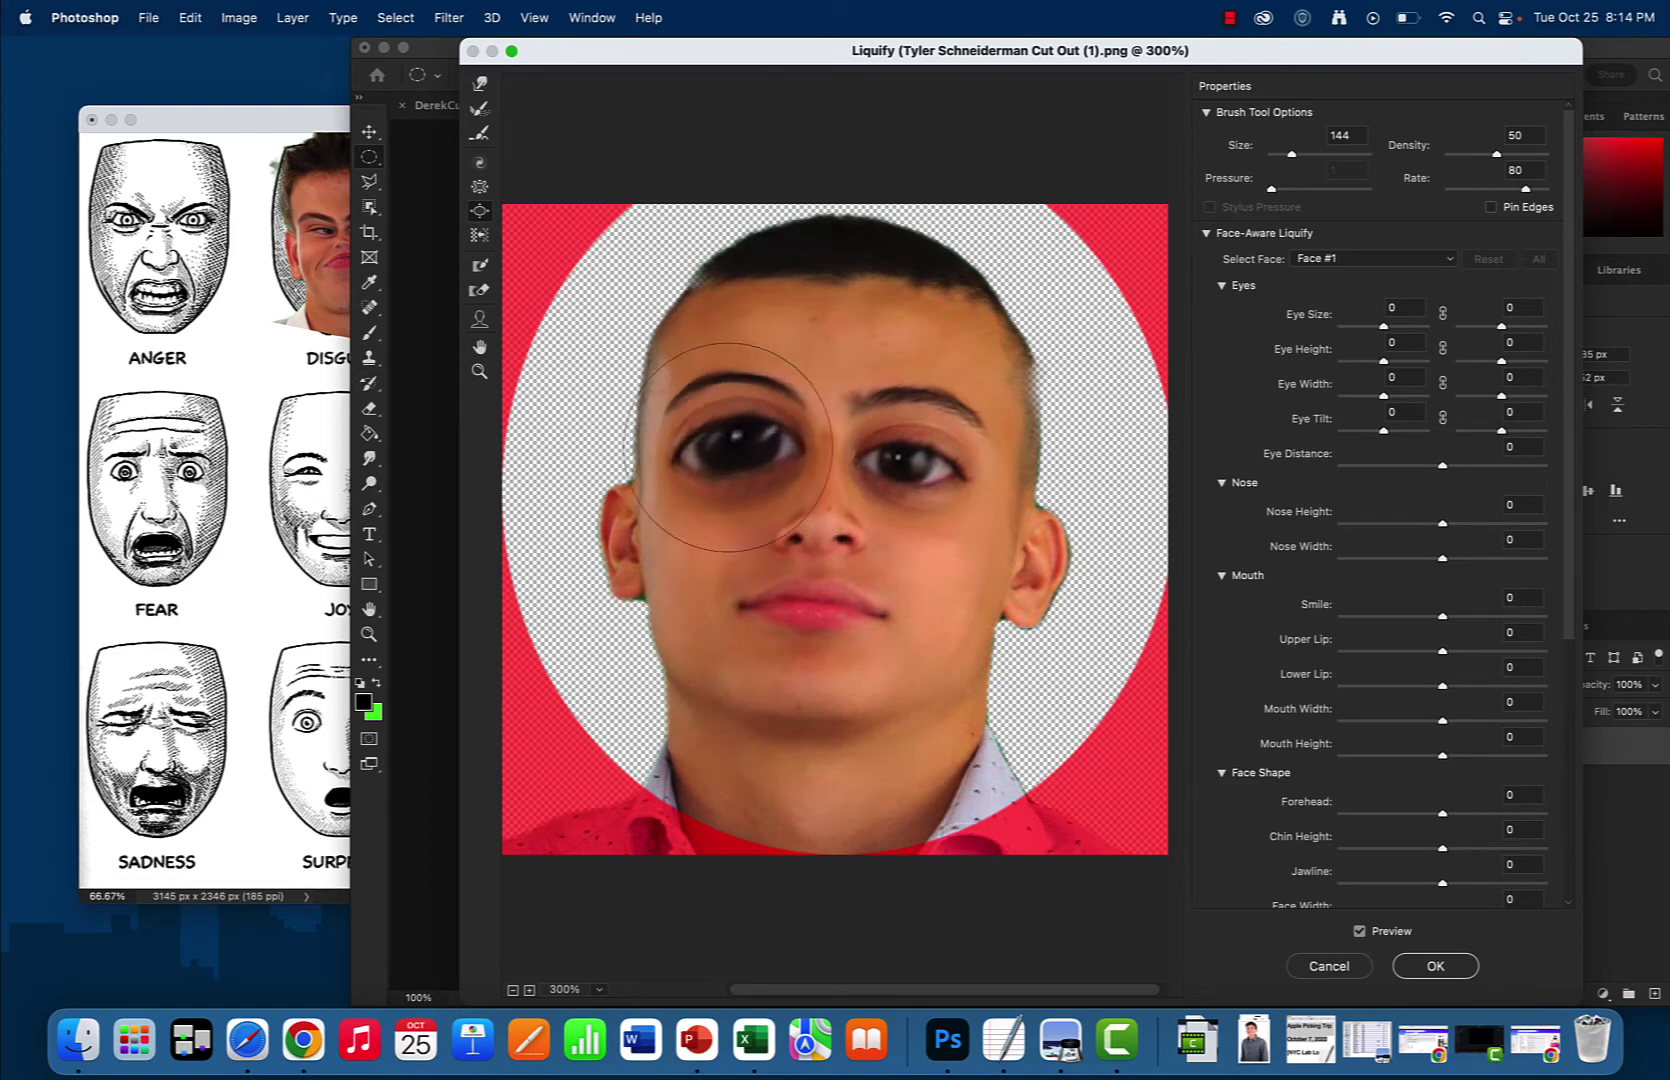
Forward Warp the brows upward and the lips into a downturned pout, then reduce brush size.
{"action": "left_click", "coordinate": [480, 84]}
{"action": "left_click_drag", "start_coordinate": [845, 420], "coordinate": [832, 381]}
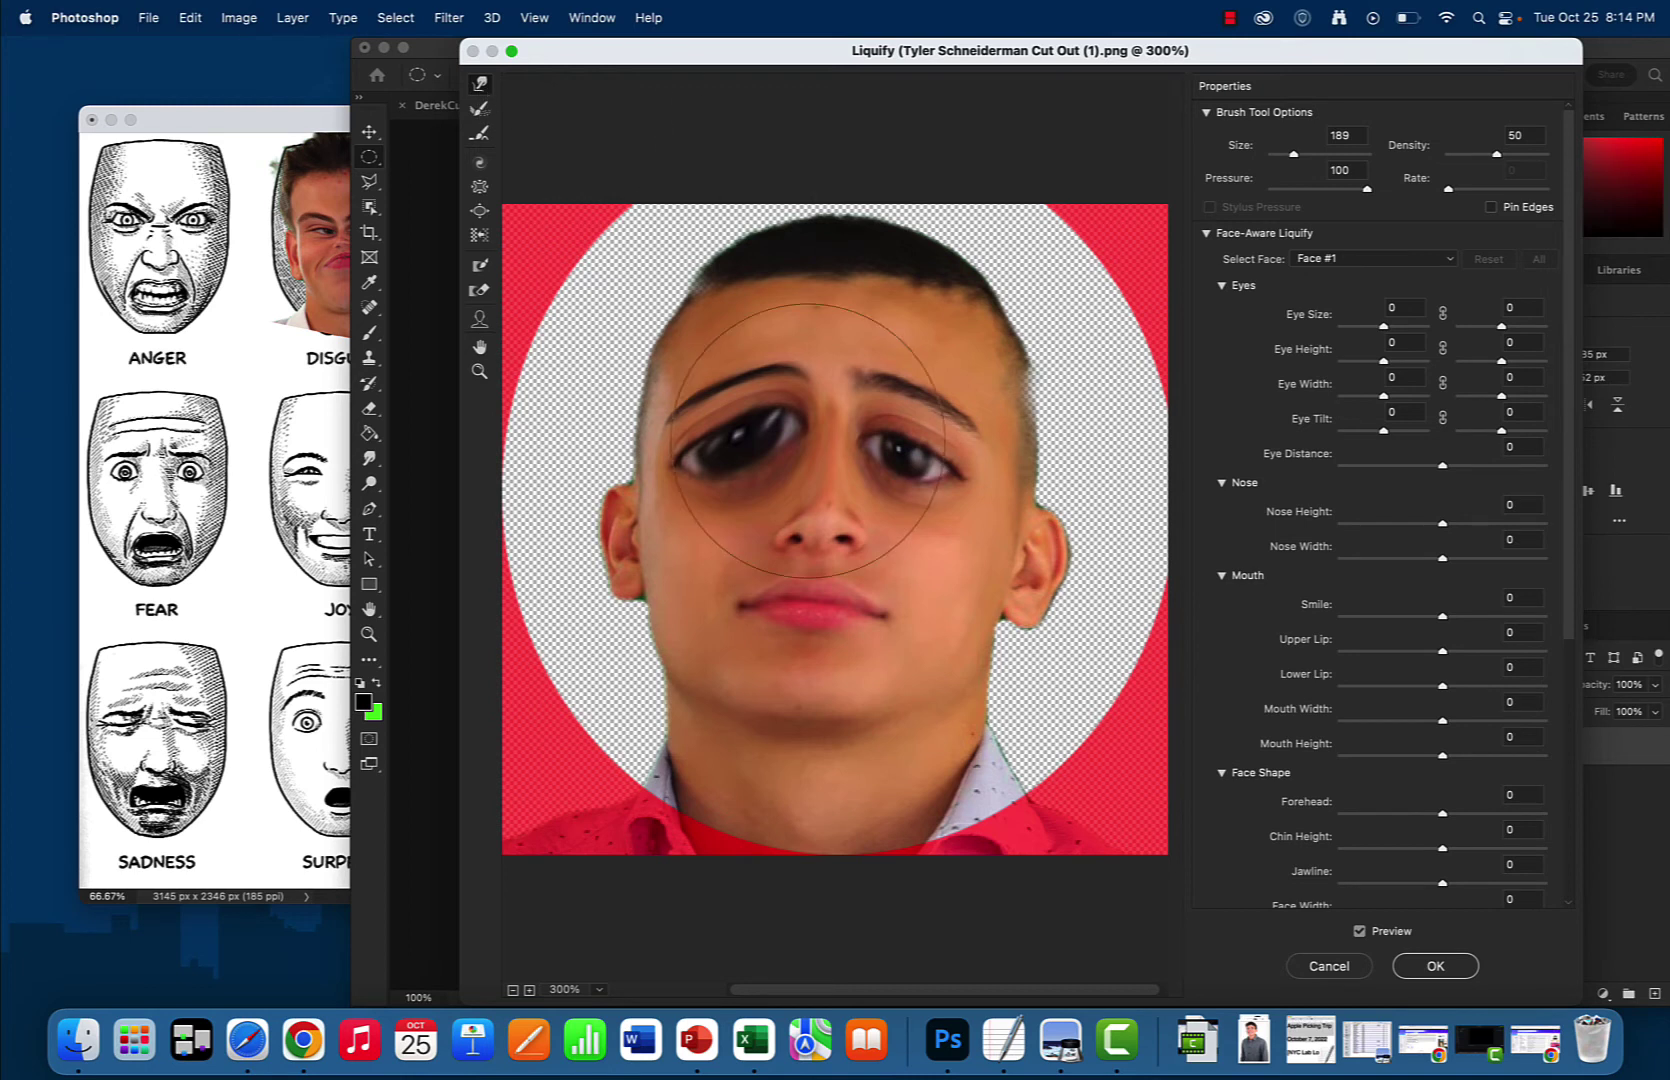
{"action": "left_click_drag", "start_coordinate": [818, 630], "coordinate": [822, 534]}
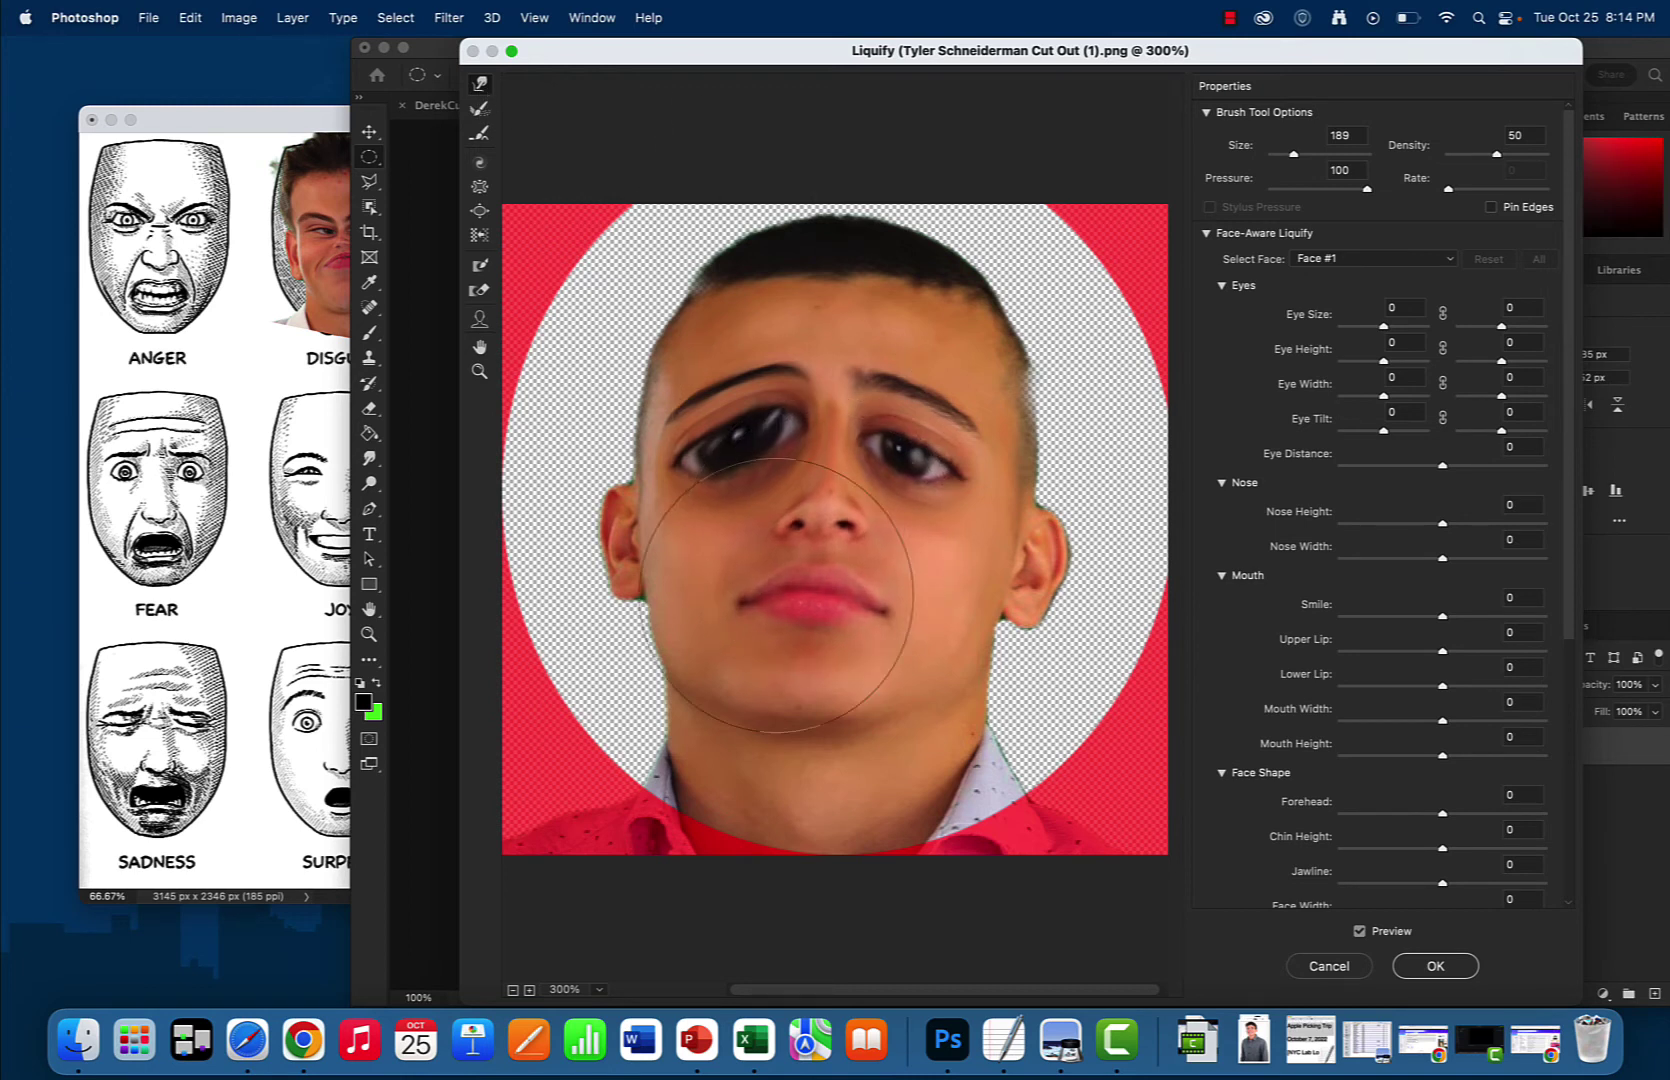
{"action": "mouse_move", "coordinate": [835, 640]}
{"action": "left_mouse_down"}
{"action": "mouse_move", "coordinate": [830, 575]}
{"action": "mouse_move", "coordinate": [904, 650]}
{"action": "mouse_move", "coordinate": [920, 630]}
{"action": "left_mouse_up"}
{"action": "mouse_move", "coordinate": [790, 600]}
{"action": "left_mouse_down"}
{"action": "mouse_move", "coordinate": [755, 584]}
{"action": "mouse_move", "coordinate": [835, 585]}
{"action": "left_mouse_up"}
{"action": "left_click_drag", "start_coordinate": [922, 647], "coordinate": [895, 640]}
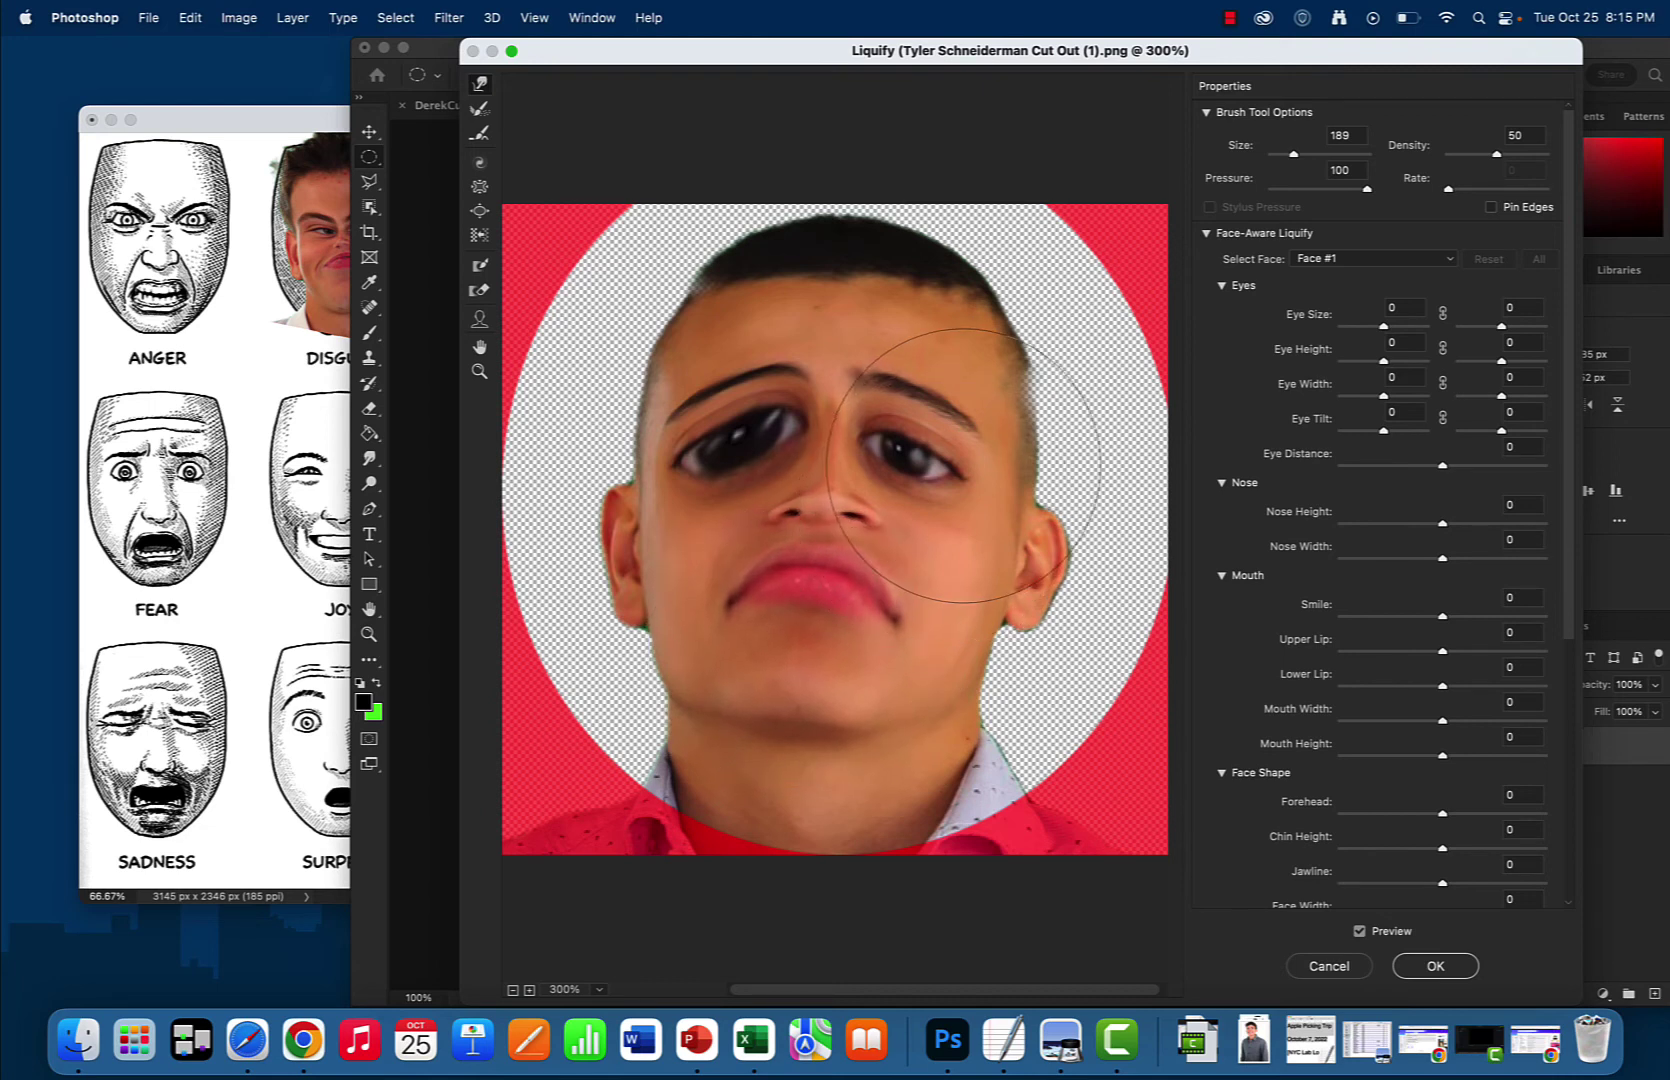
{"action": "left_click_drag", "start_coordinate": [985, 458], "coordinate": [995, 452]}
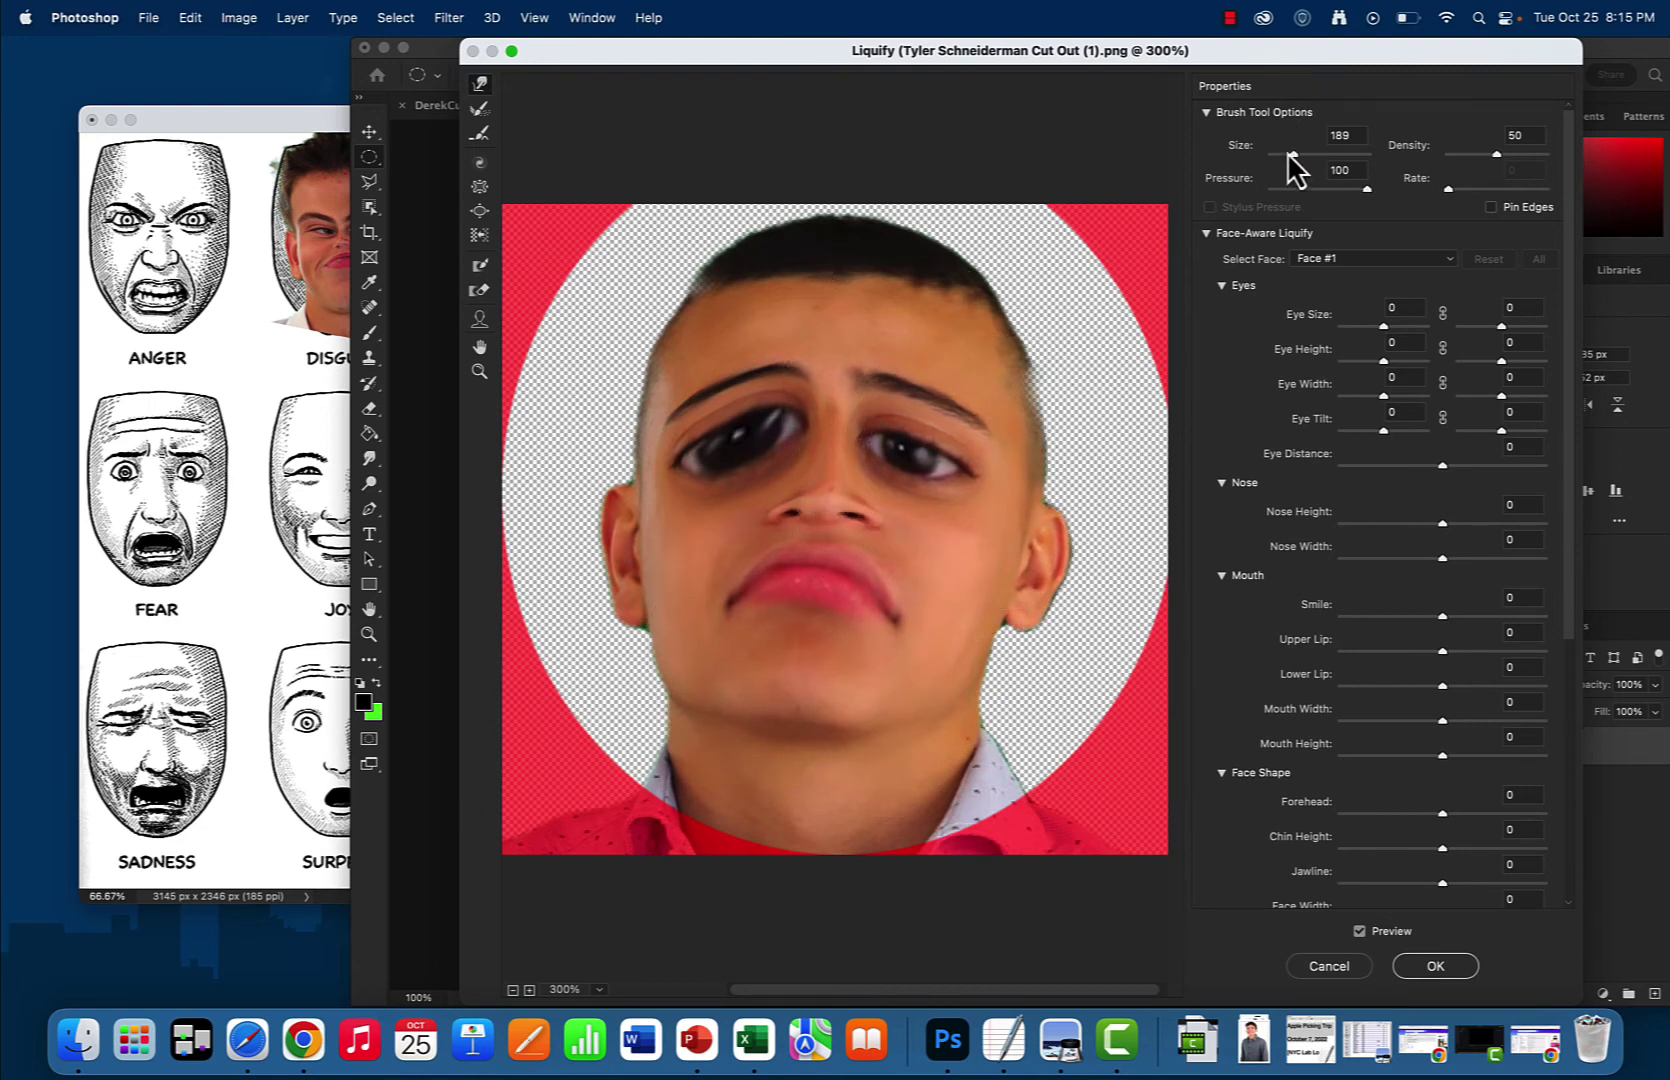
{"action": "left_click_drag", "start_coordinate": [1288, 158], "coordinate": [1284, 160]}
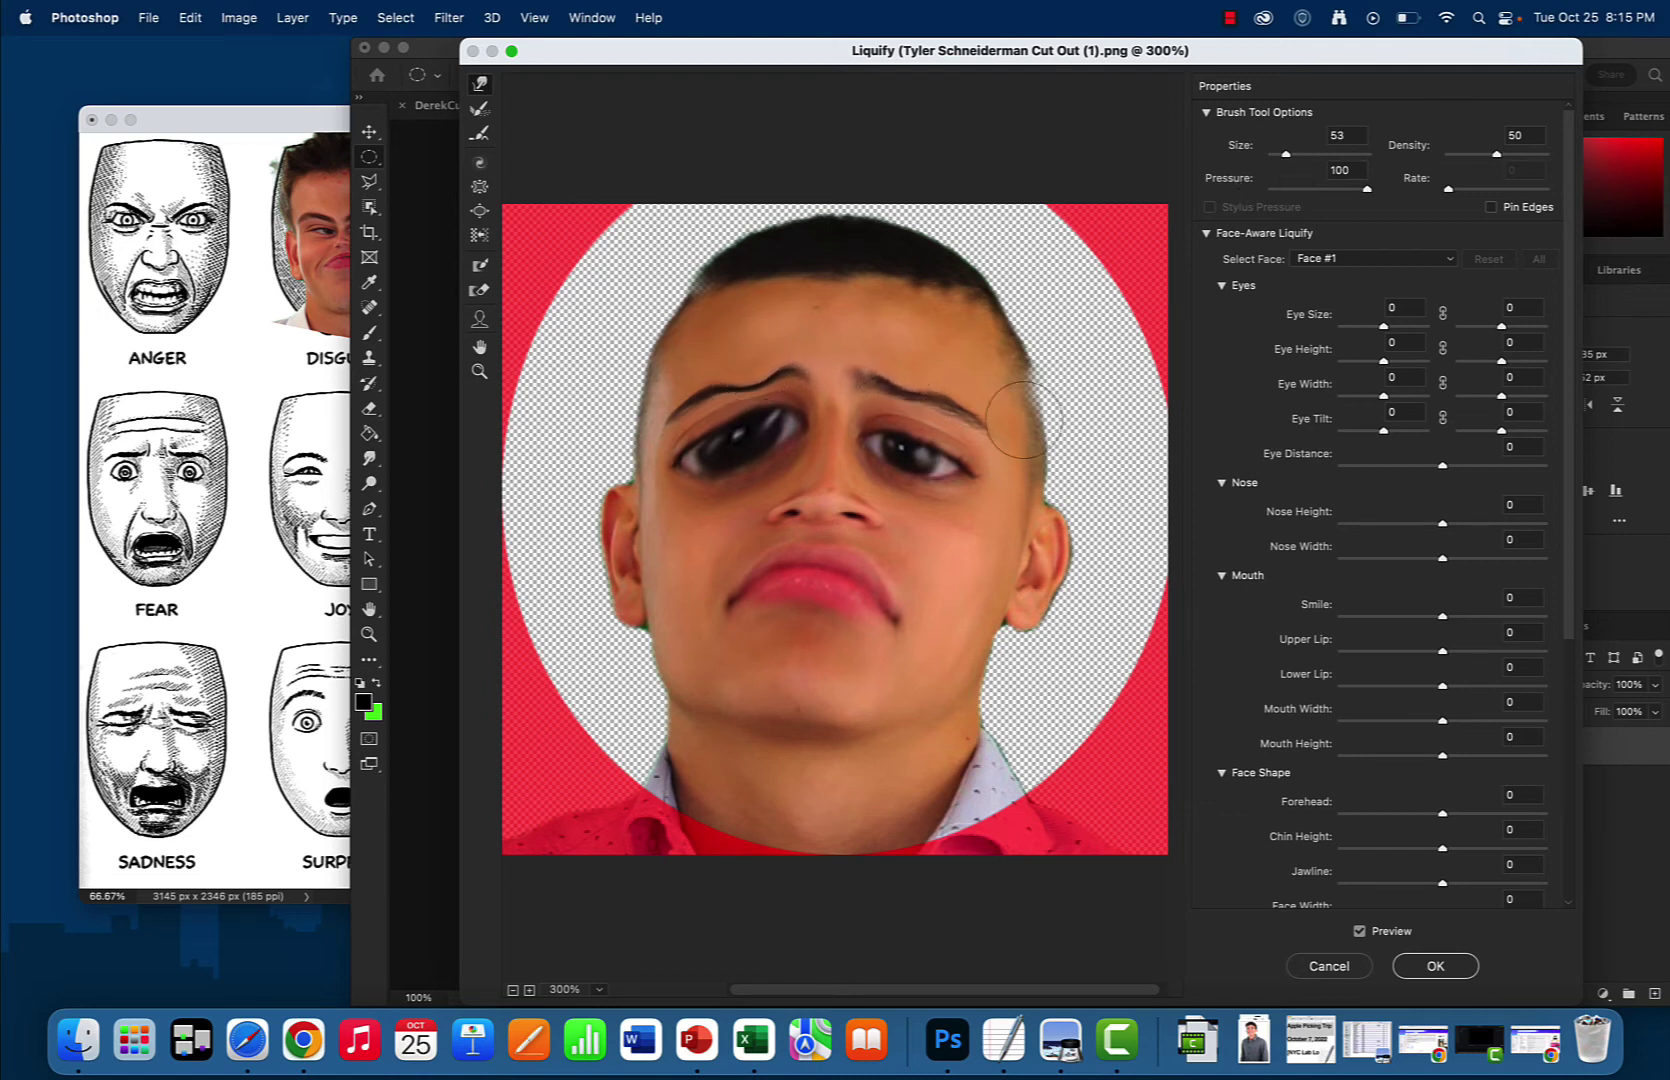
Apply the Liquify warp and paste the second warped face into the emotions sheet.
{"action": "left_click", "coordinate": [1453, 973]}
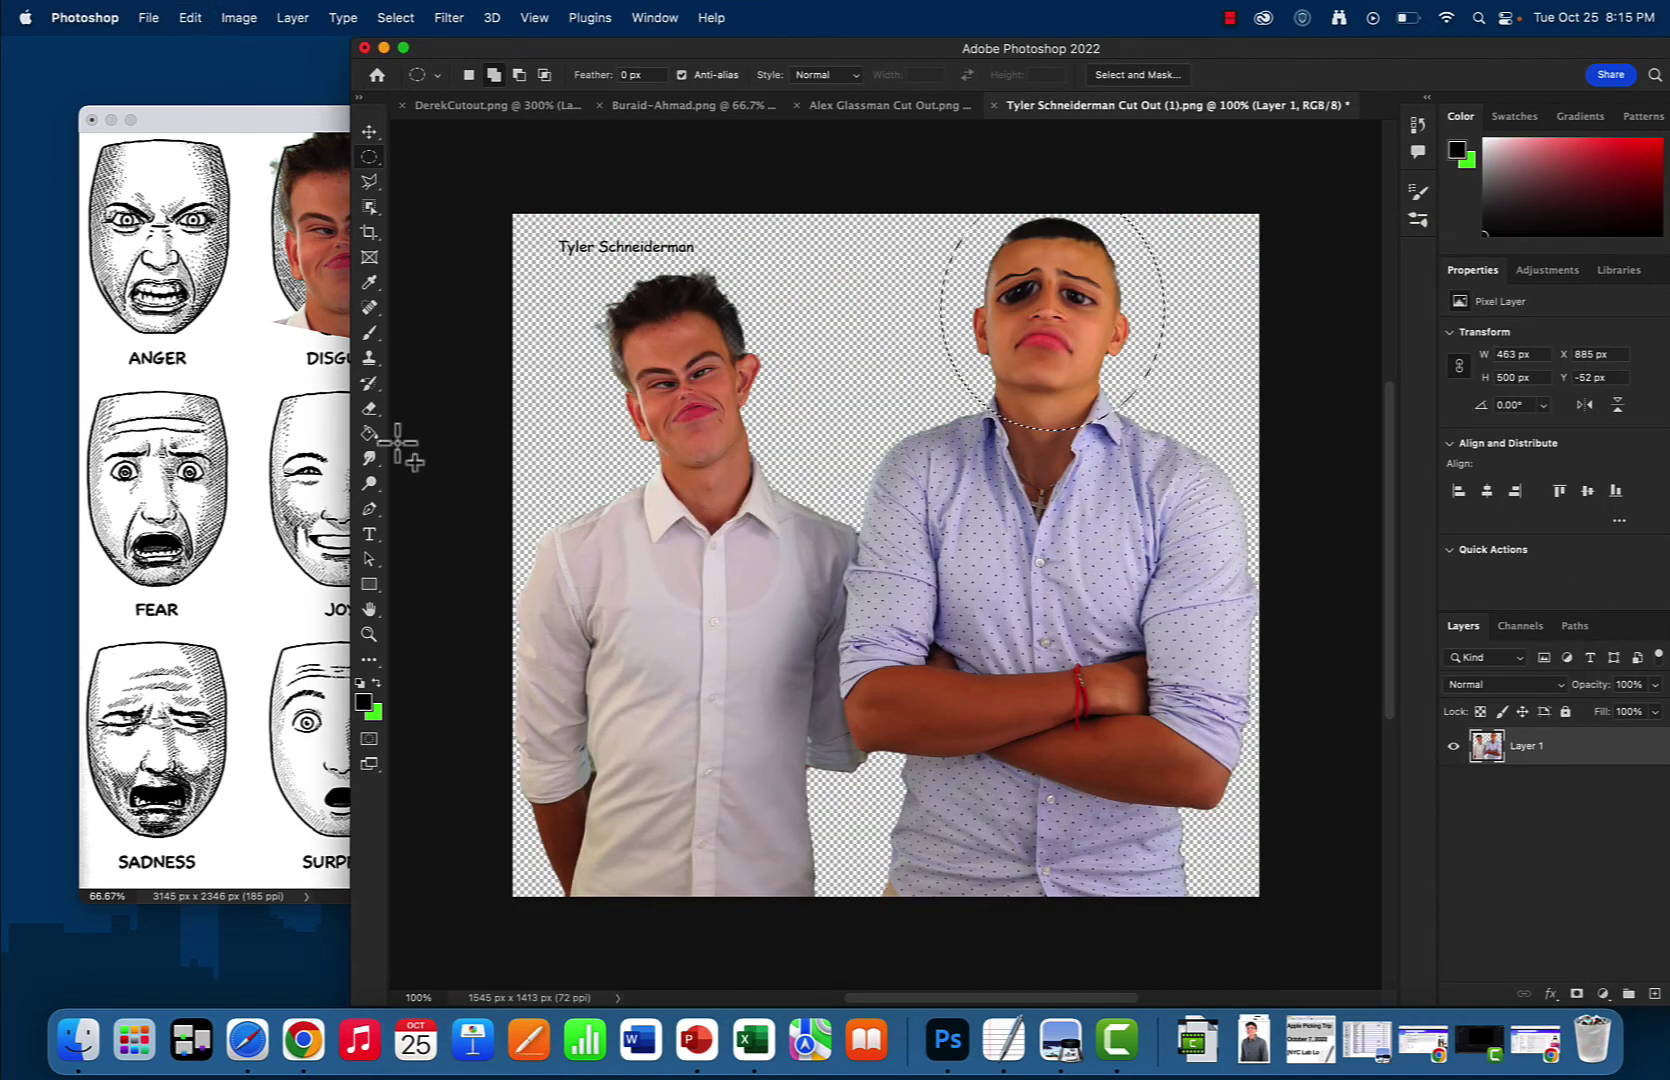
{"action": "left_click", "coordinate": [192, 482]}
{"action": "key", "text": "super+v"}
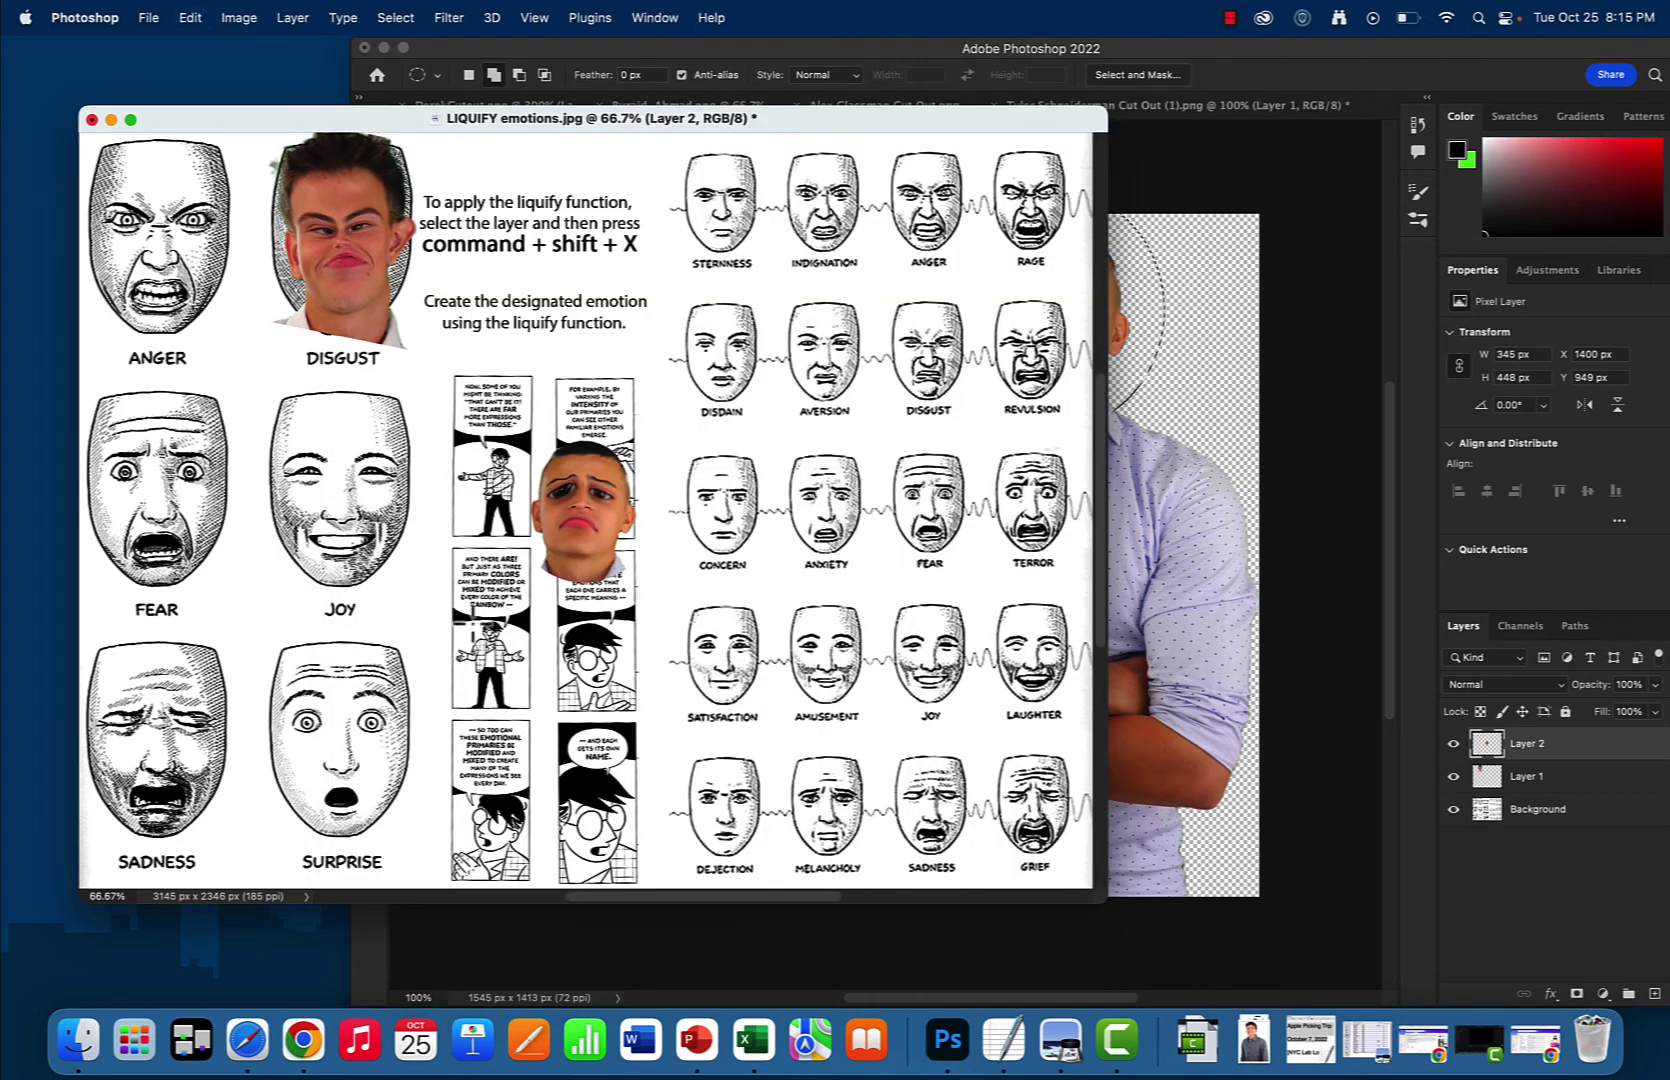
Move the pasted face onto the Fear face and enlarge it to cover it.
{"action": "key", "text": "v"}
{"action": "left_click_drag", "start_coordinate": [597, 533], "coordinate": [160, 481]}
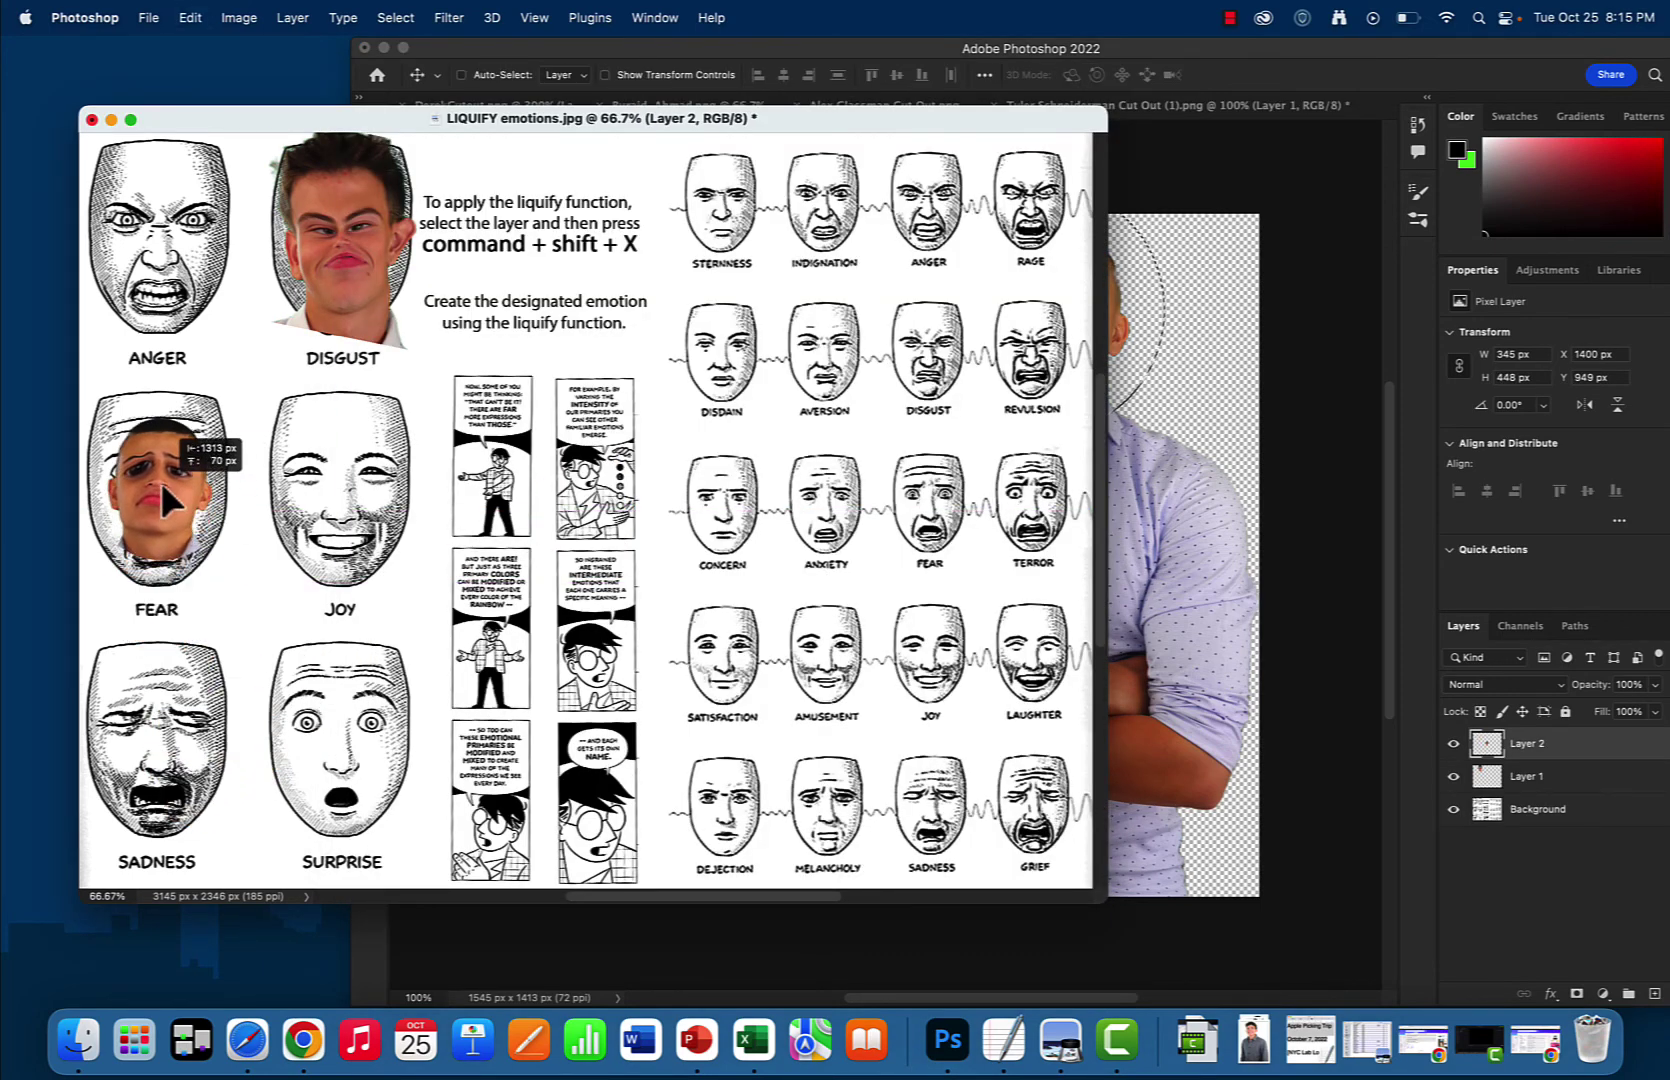
{"action": "key", "text": "super+t"}
{"action": "left_click_drag", "start_coordinate": [218, 412], "coordinate": [249, 378]}
{"action": "left_click_drag", "start_coordinate": [201, 449], "coordinate": [206, 440]}
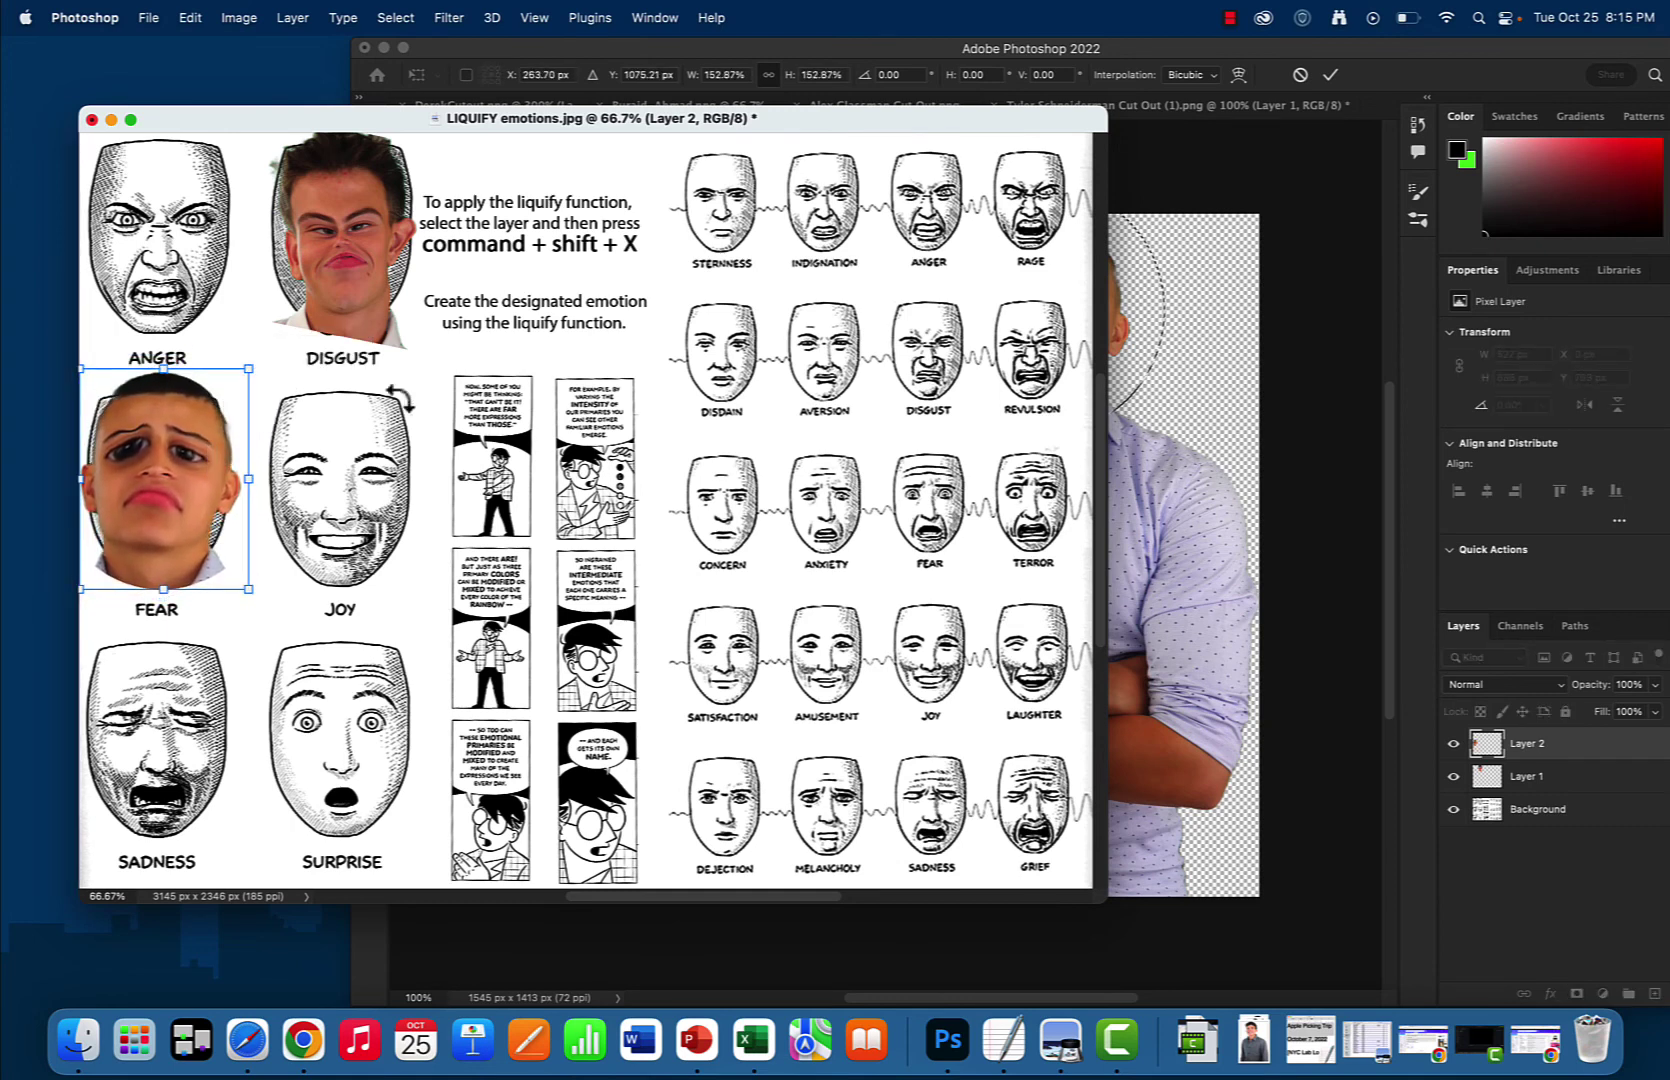
{"action": "left_click", "coordinate": [1328, 75]}
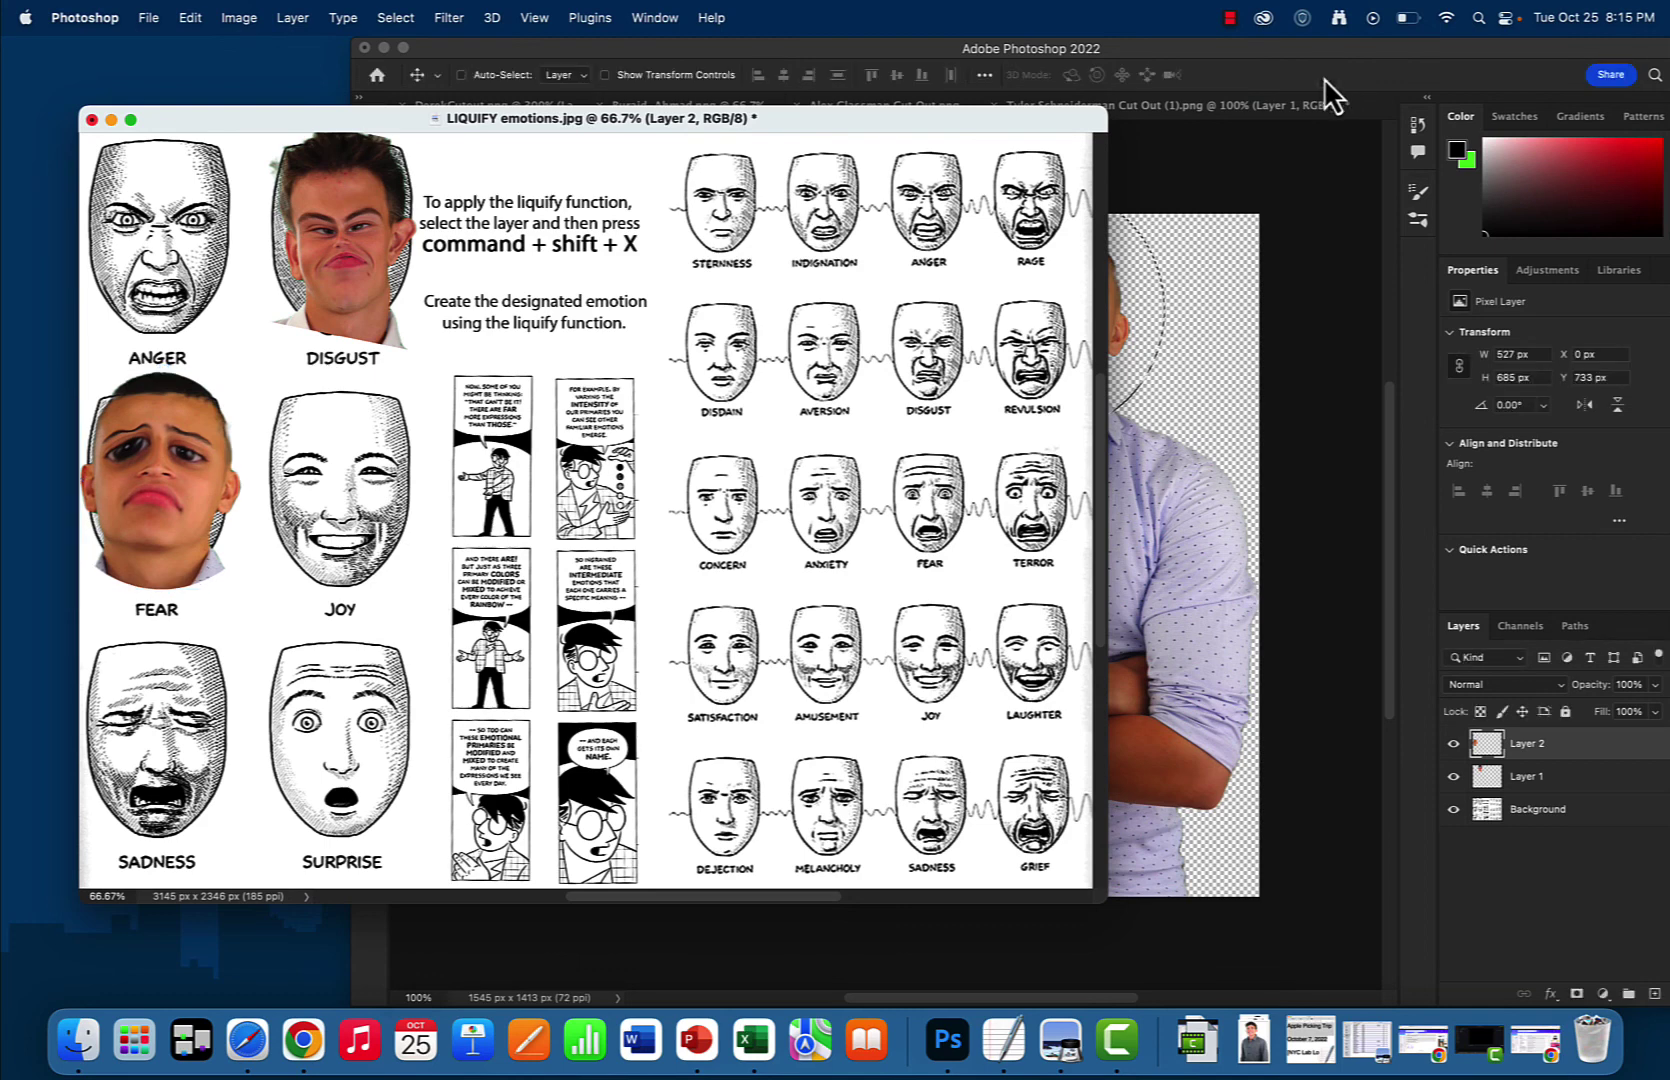